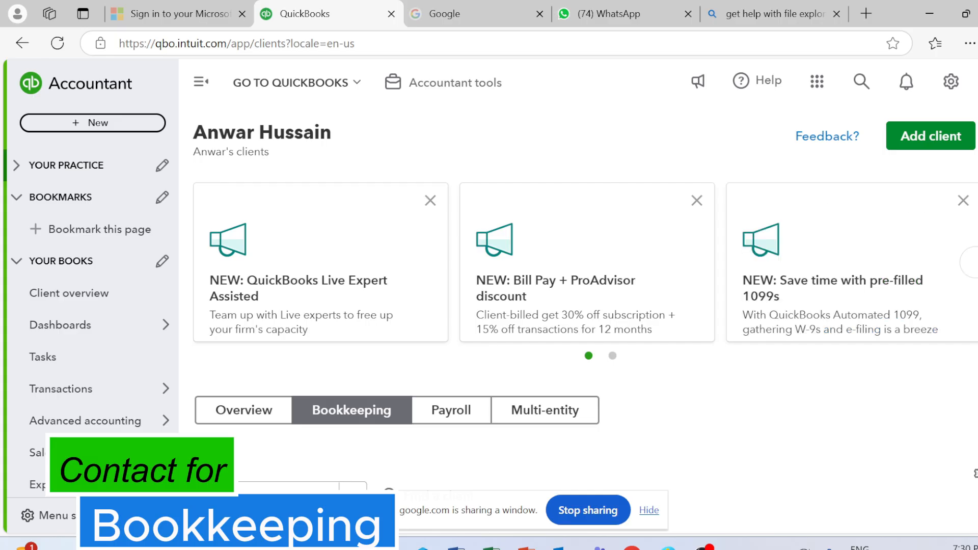
pyautogui.scroll(-9, 585, 318)
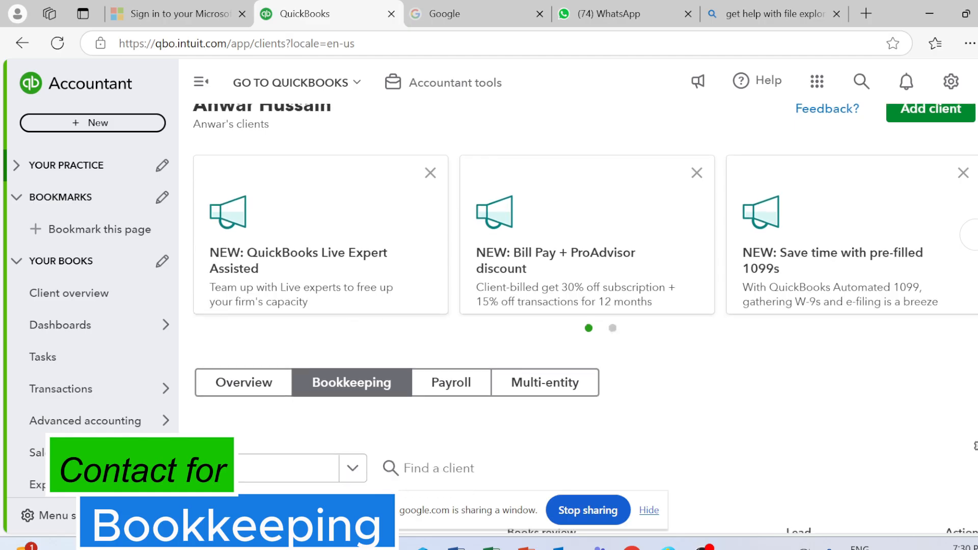
pyautogui.scroll(10, 586, 318)
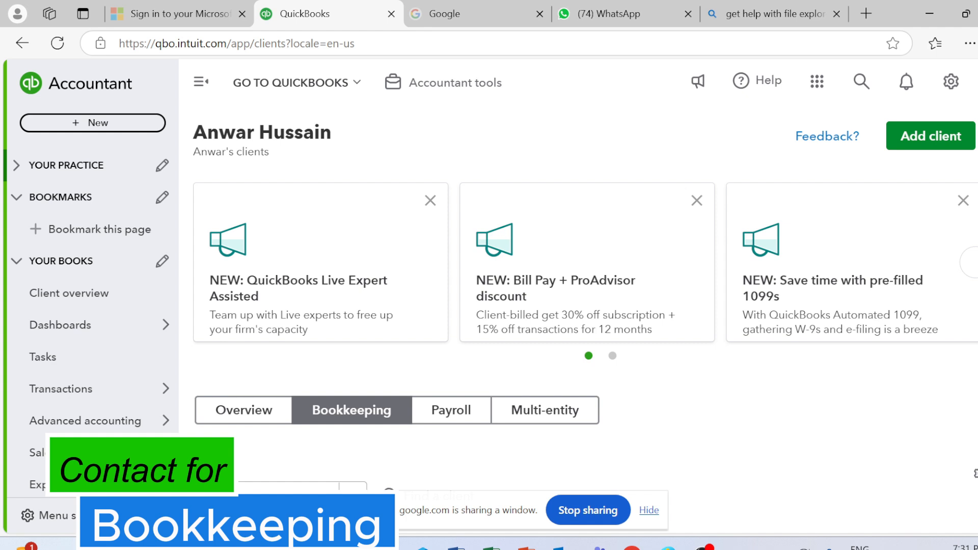
pyautogui.scroll(-2, 585, 318)
pyautogui.scroll(3, 585, 318)
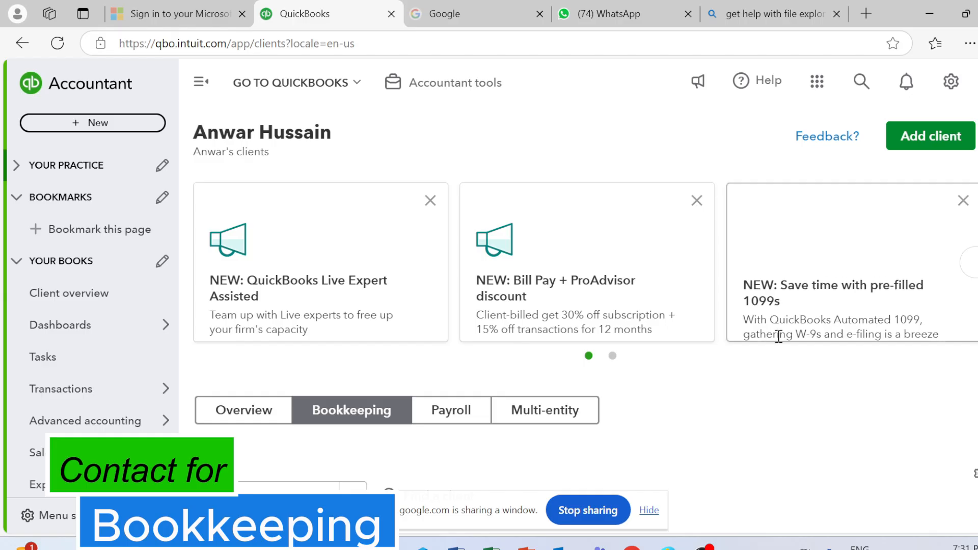
pyautogui.click(650, 511)
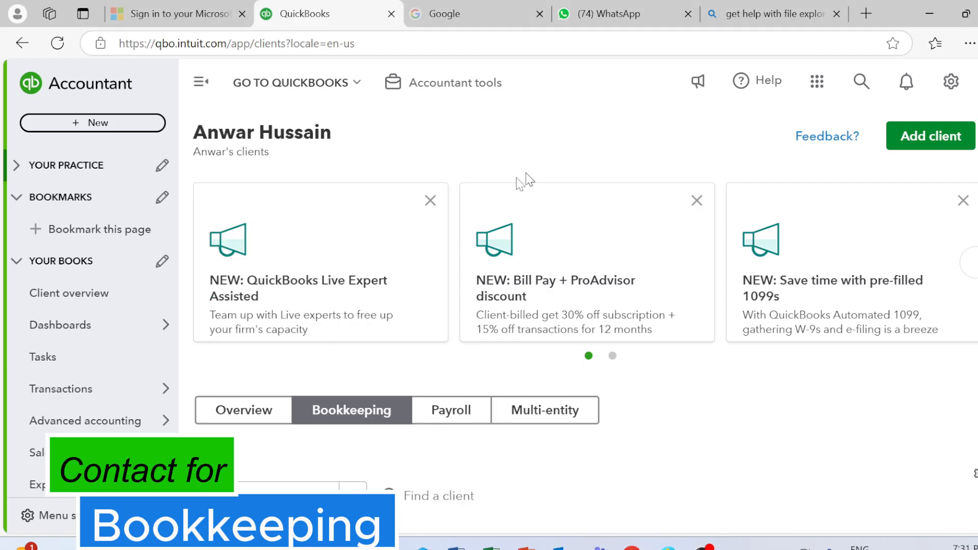
pyautogui.moveTo(147, 390)
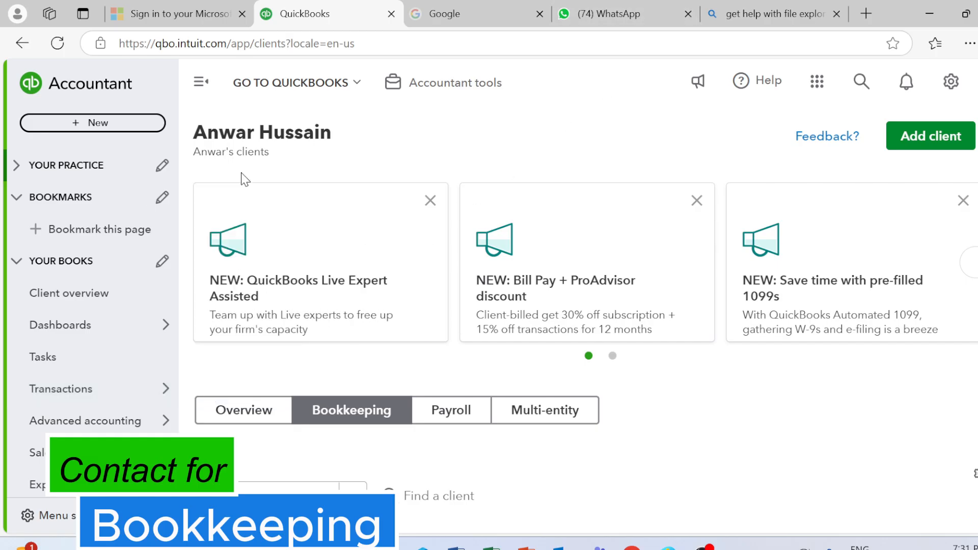
pyautogui.click(80, 123)
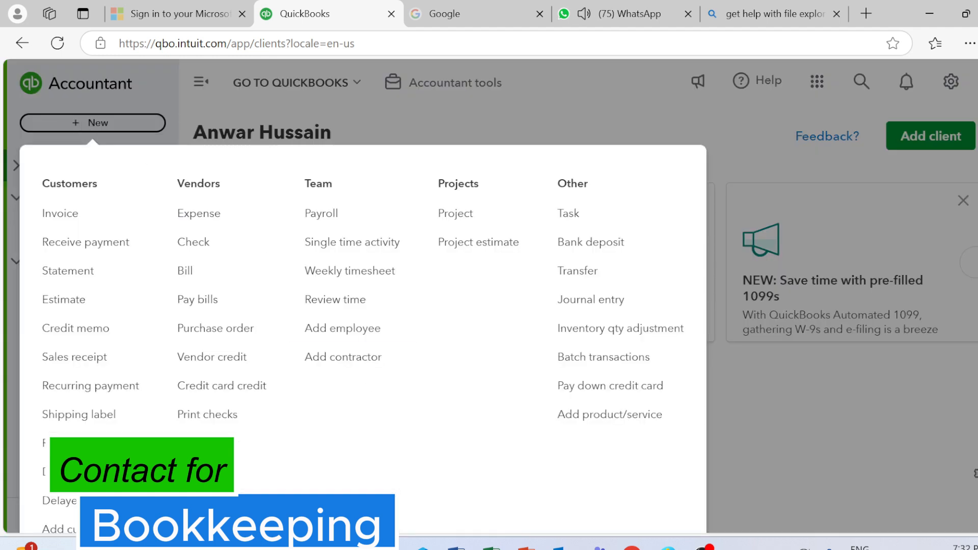
pyautogui.moveTo(316, 548)
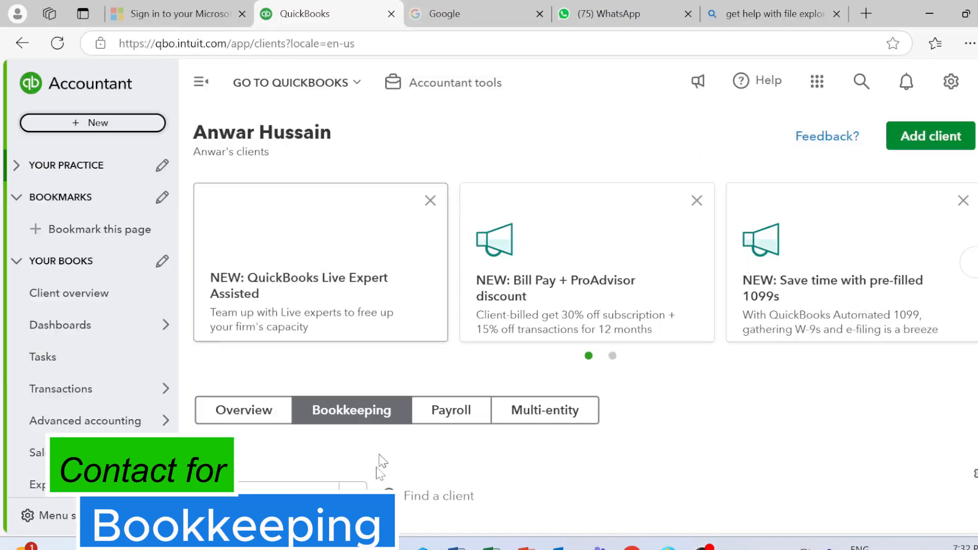
# - Switch to Chrome and check the QuickBooks Online Class group chat in WhatsApp
pyautogui.moveTo(456, 544)
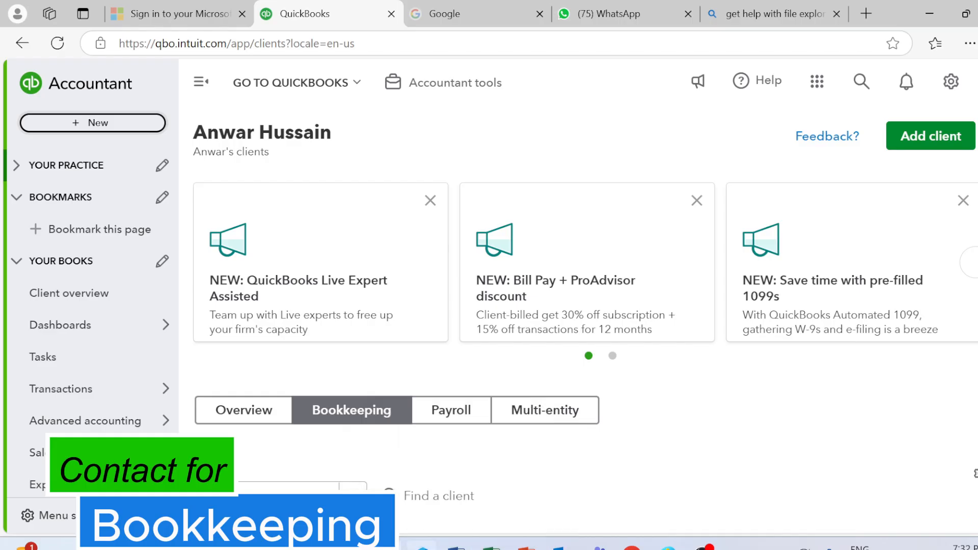
pyautogui.moveTo(630, 545)
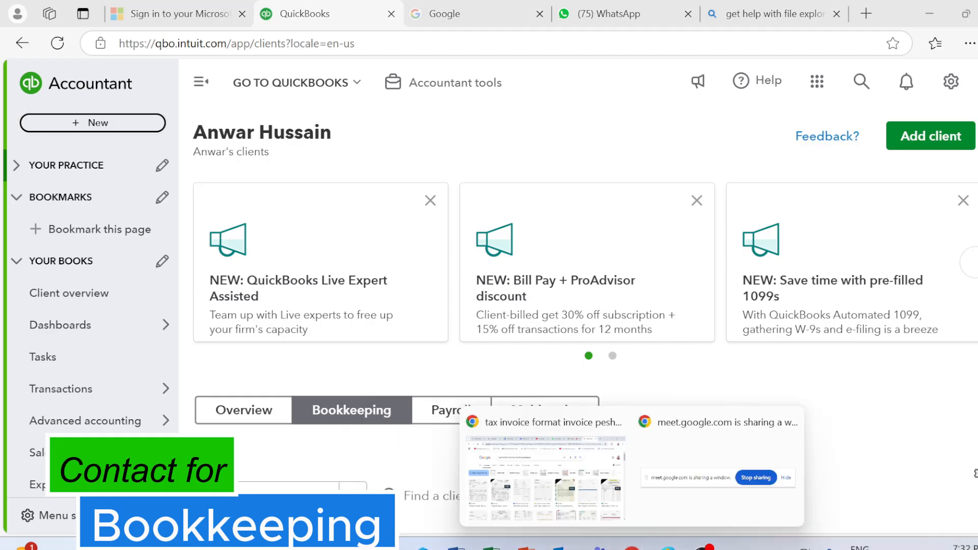
pyautogui.click(548, 479)
pyautogui.click(575, 16)
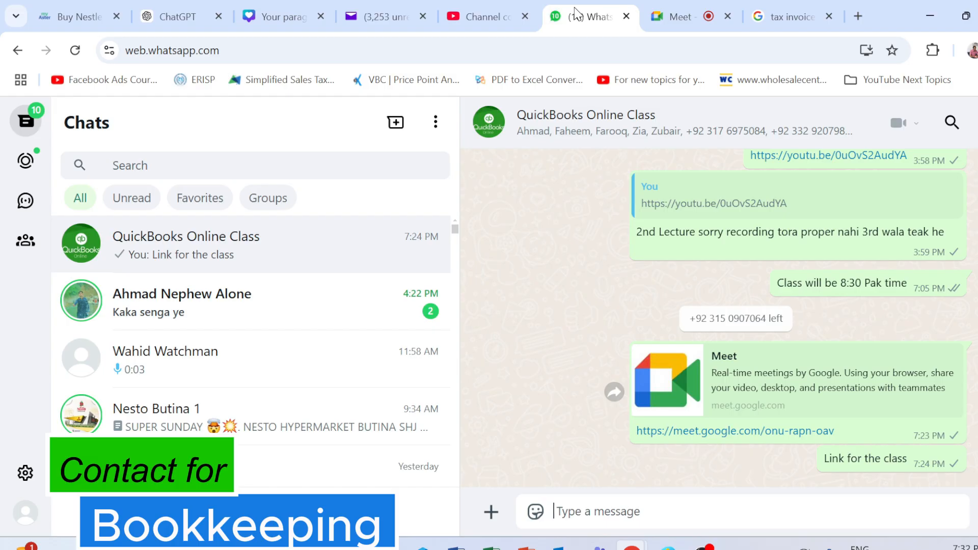
pyautogui.click(931, 13)
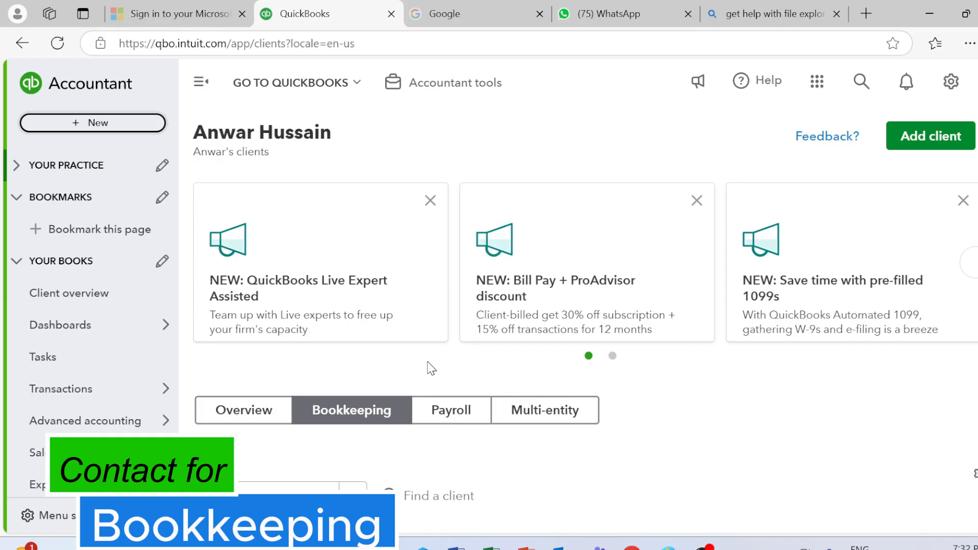
pyautogui.moveTo(617, 323)
pyautogui.moveTo(670, 197)
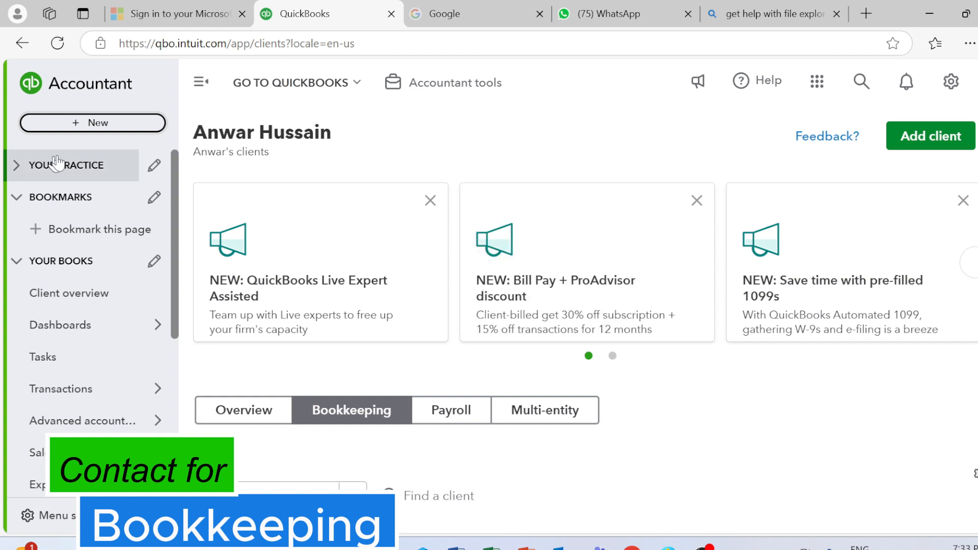
# - Switch to Chrome and check the participants in the running Google Meet call
pyautogui.click(93, 125)
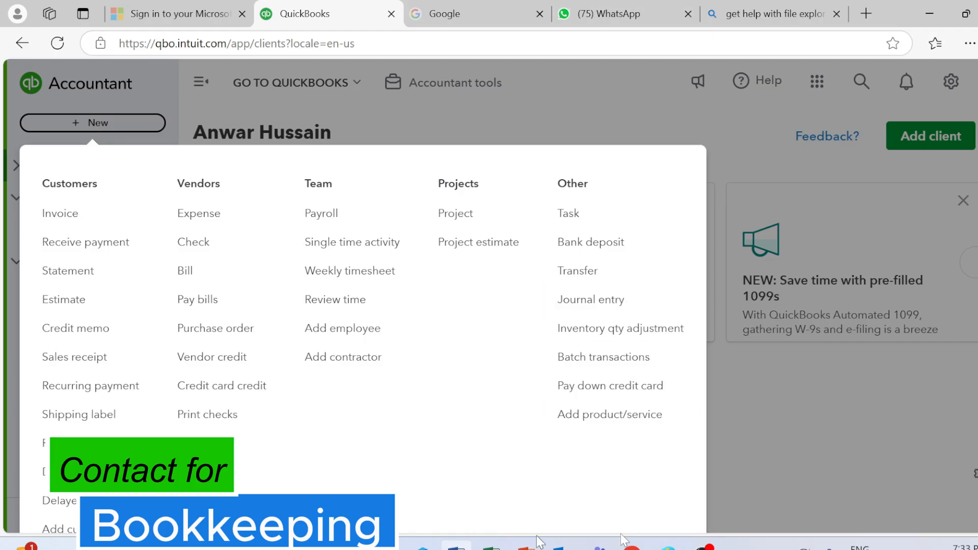
pyautogui.moveTo(632, 545)
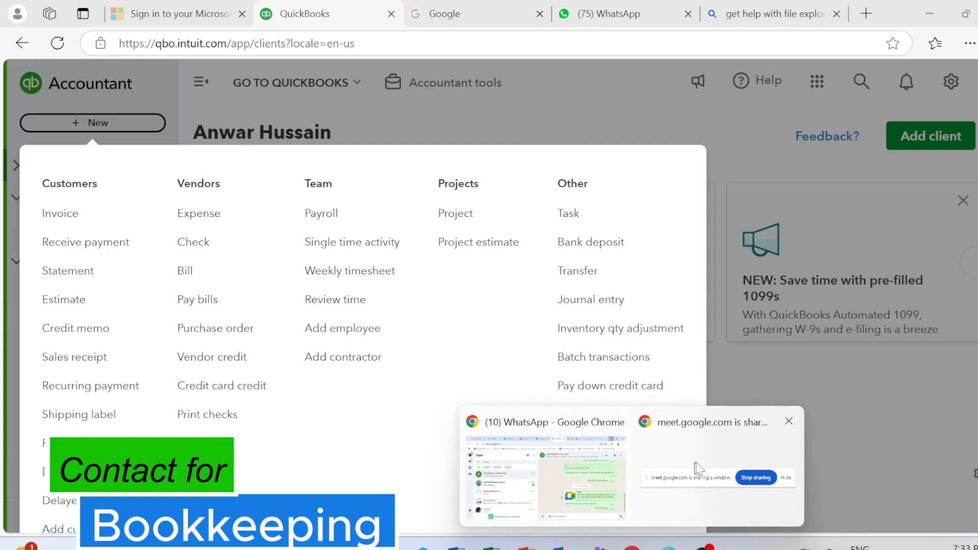
pyautogui.click(597, 472)
pyautogui.click(685, 18)
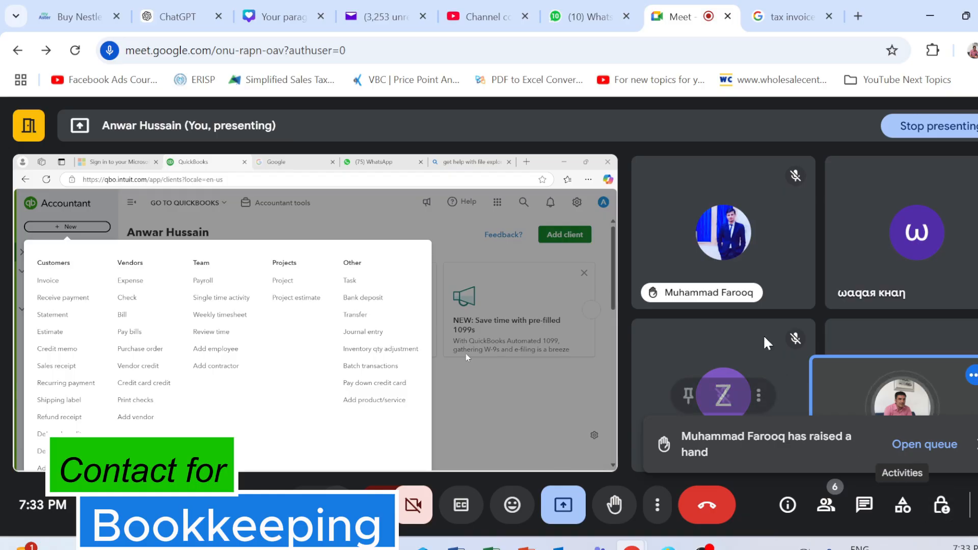
pyautogui.hotkey('alt', 'Tab')
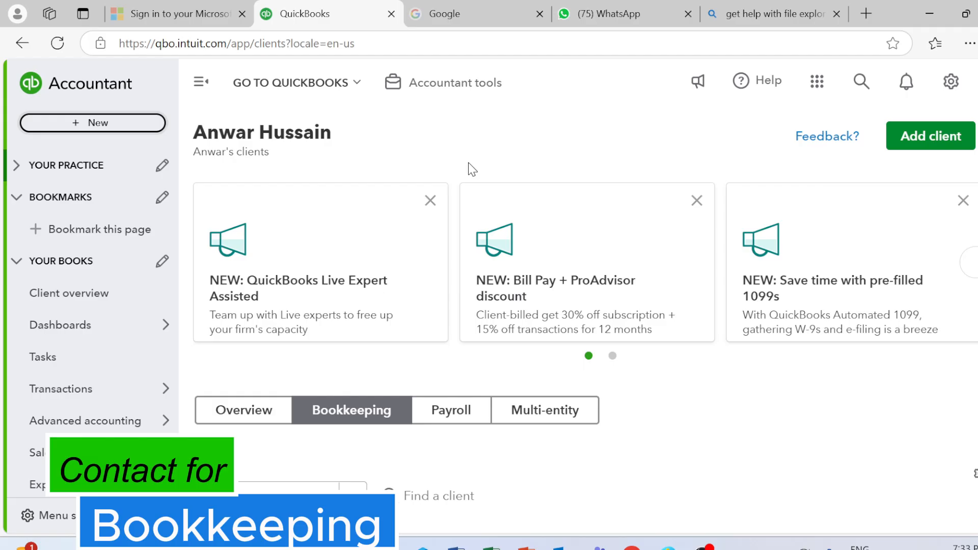
# - Start a new purchase order in QuickBooks
pyautogui.click(92, 124)
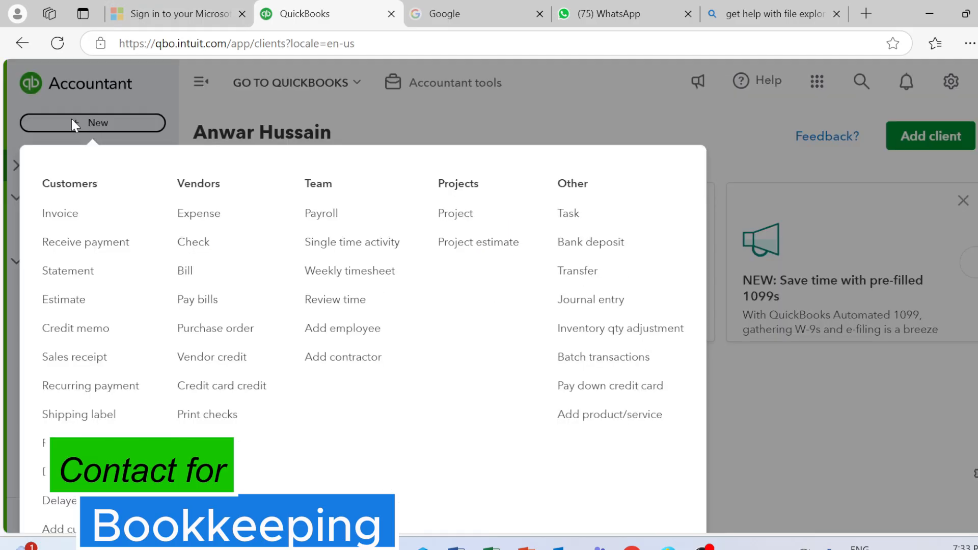
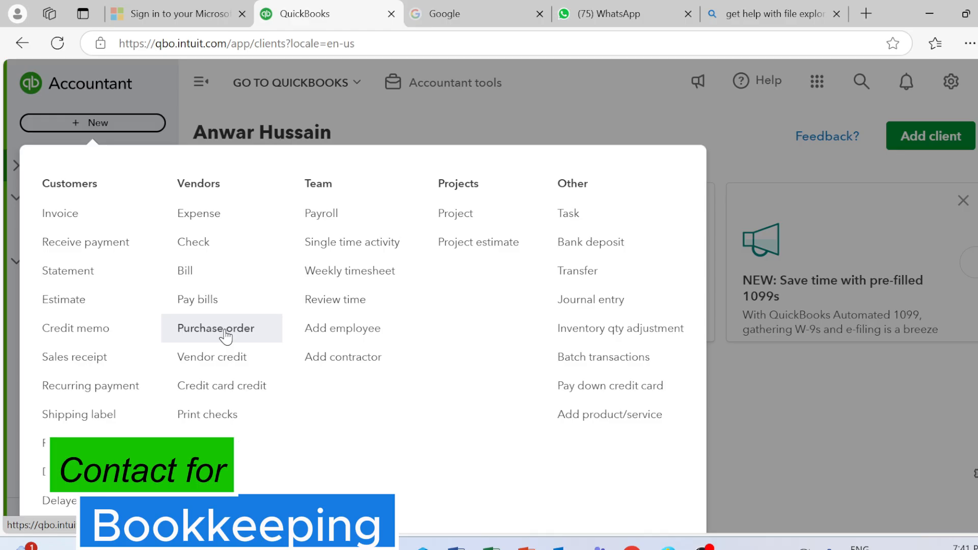
pyautogui.click(226, 330)
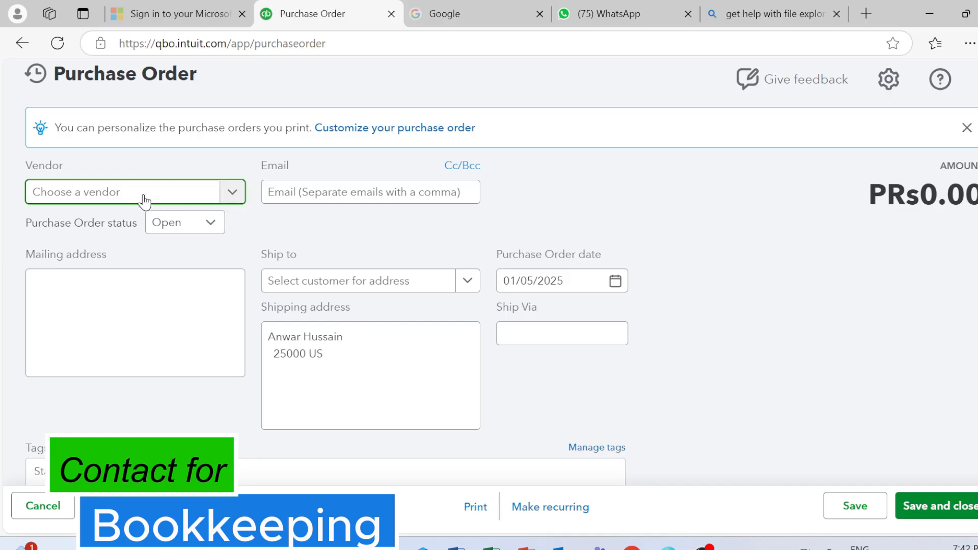
pyautogui.write('A')
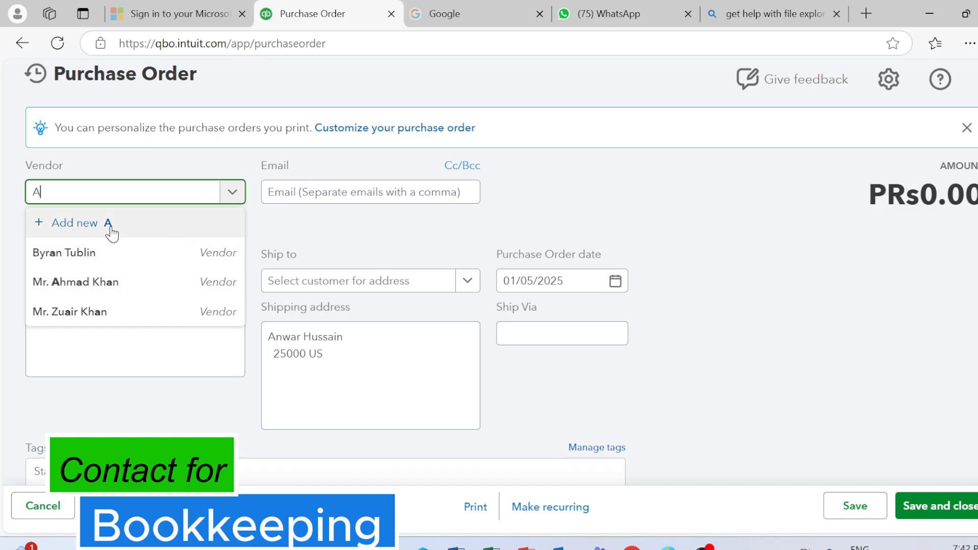
pyautogui.press('BackSpace')
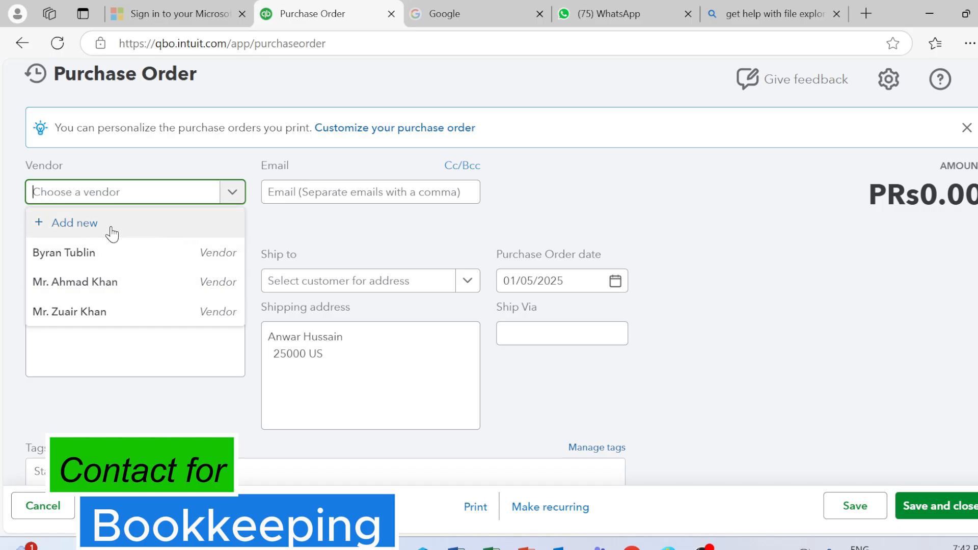
pyautogui.write('MR')
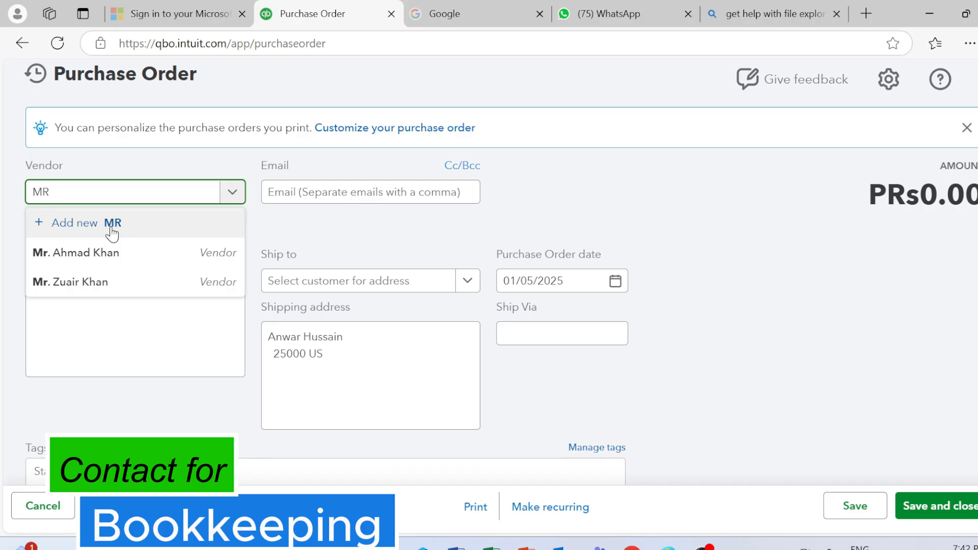
pyautogui.write('.')
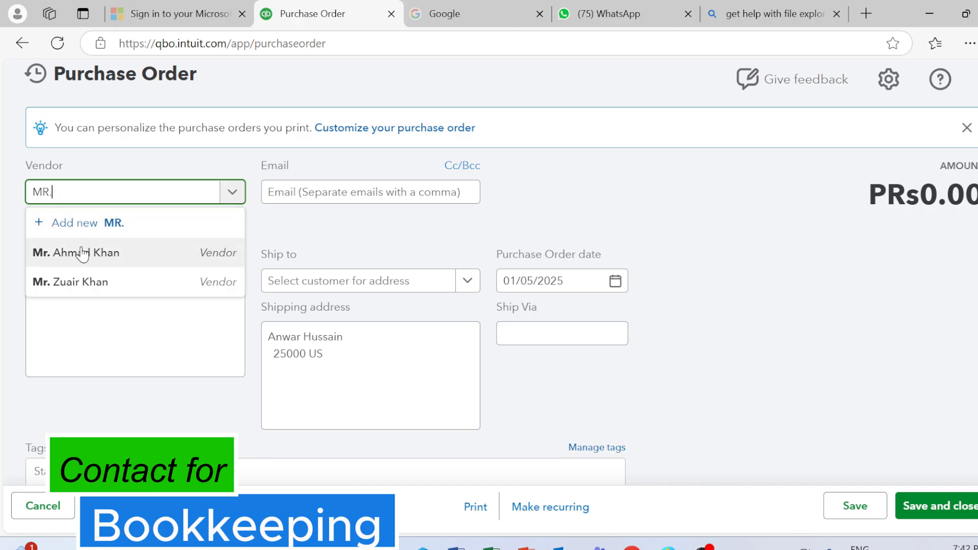
pyautogui.write(' AH')
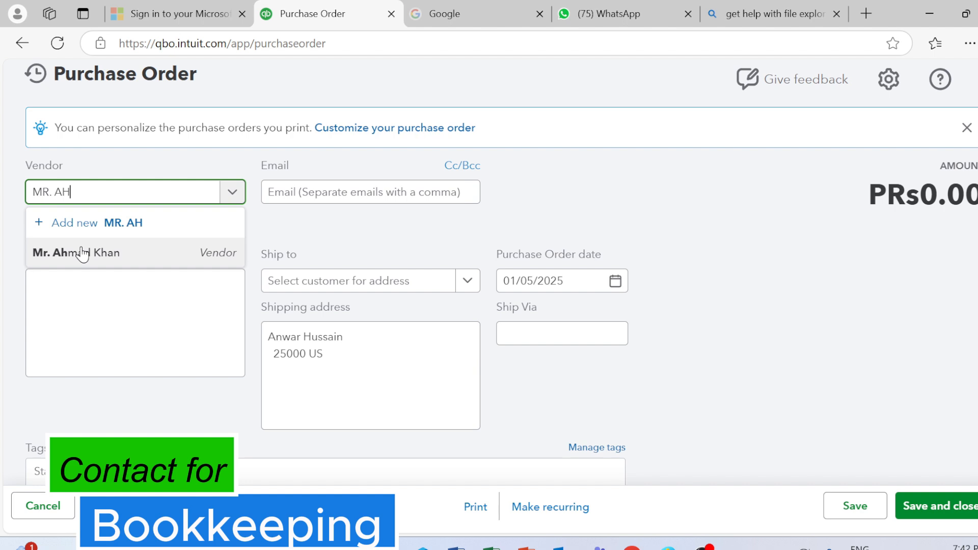
pyautogui.press('BackSpace')
pyautogui.press('BackSpace')
pyautogui.press('BackSpace')
pyautogui.press('BackSpace')
pyautogui.press('BackSpace')
pyautogui.press('BackSpace')
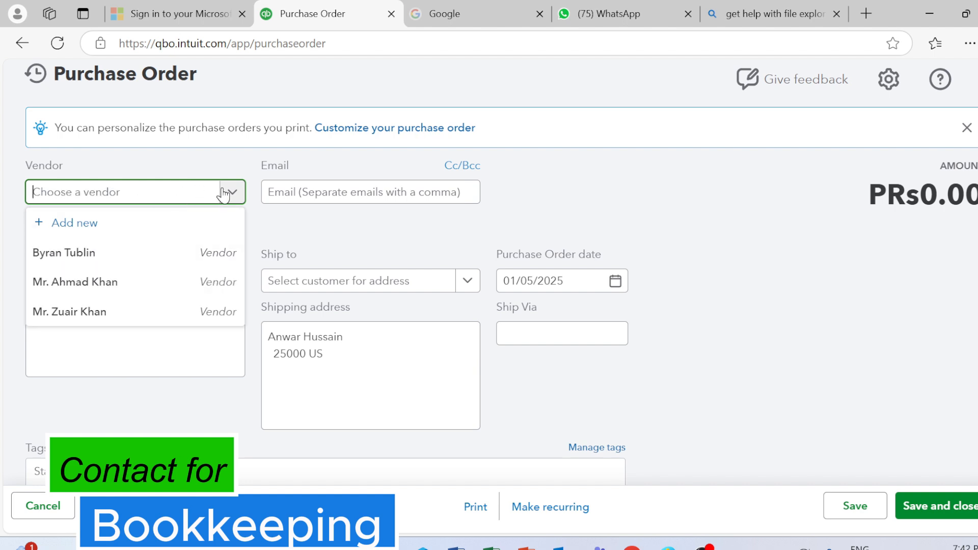
# - Set the purchase order's vendor to the existing contact from Khyber Technical Equipment LLC
pyautogui.click(234, 194)
pyautogui.click(234, 193)
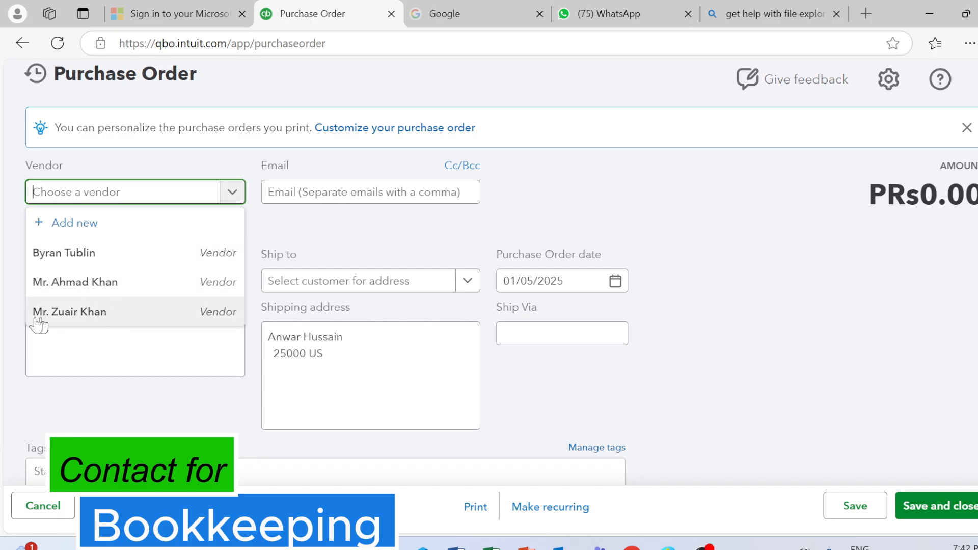
pyautogui.click(58, 317)
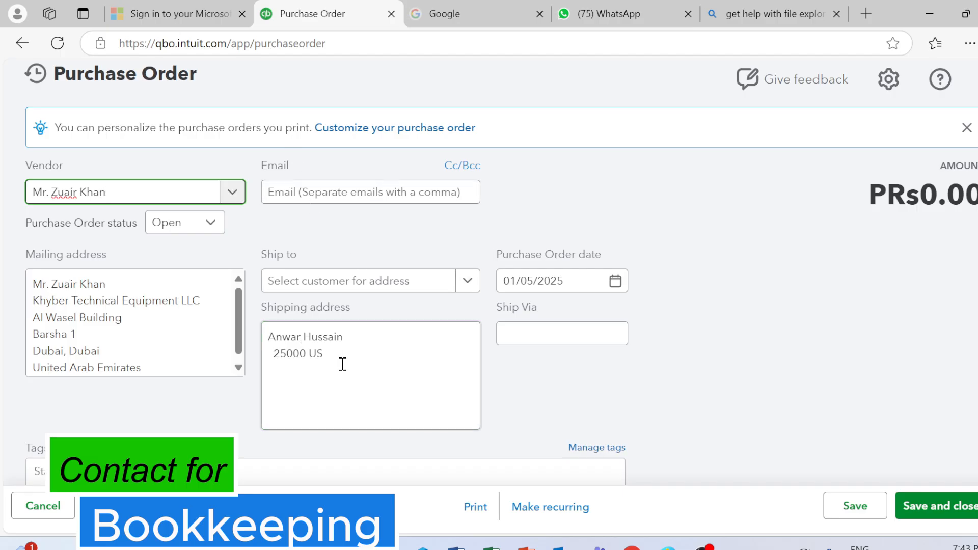
# - Examine the purchase order's ship-to customer choices, shipping address, Ship Via, tags and category details
pyautogui.click(470, 282)
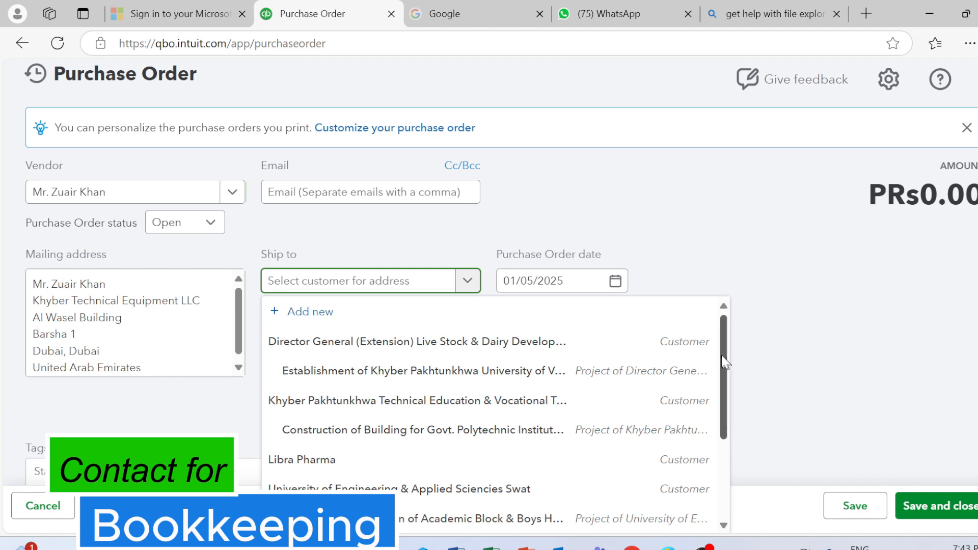
pyautogui.moveTo(721, 355); pyautogui.dragTo(778, 87)
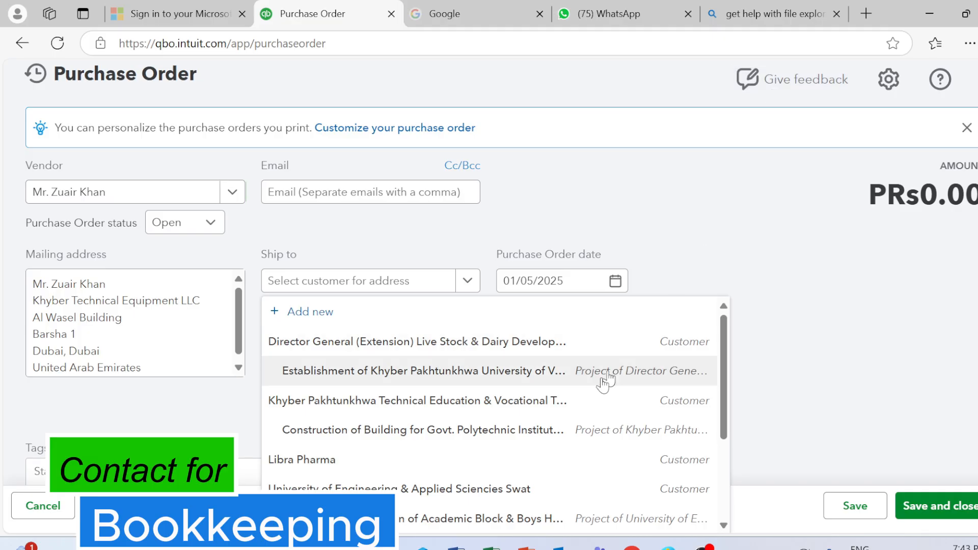
pyautogui.click(739, 242)
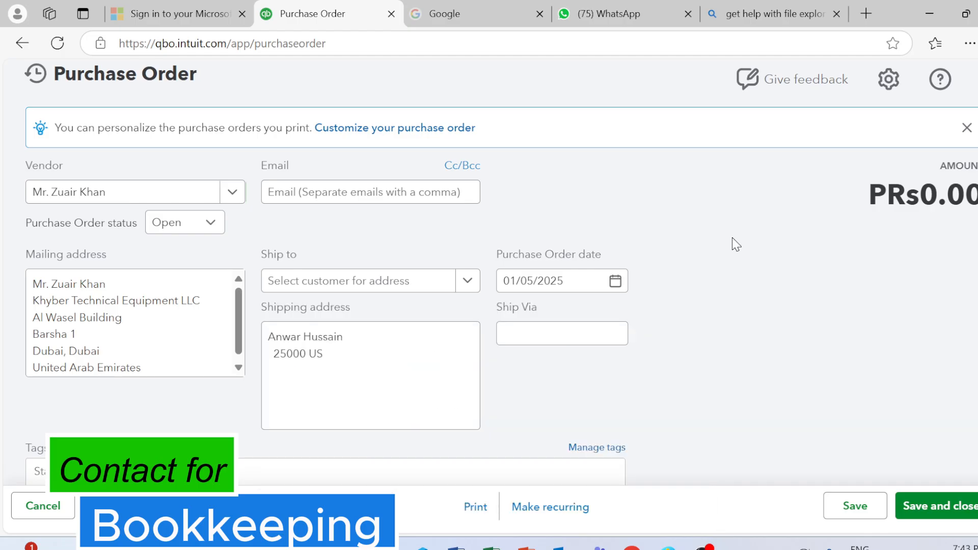
pyautogui.click(368, 346)
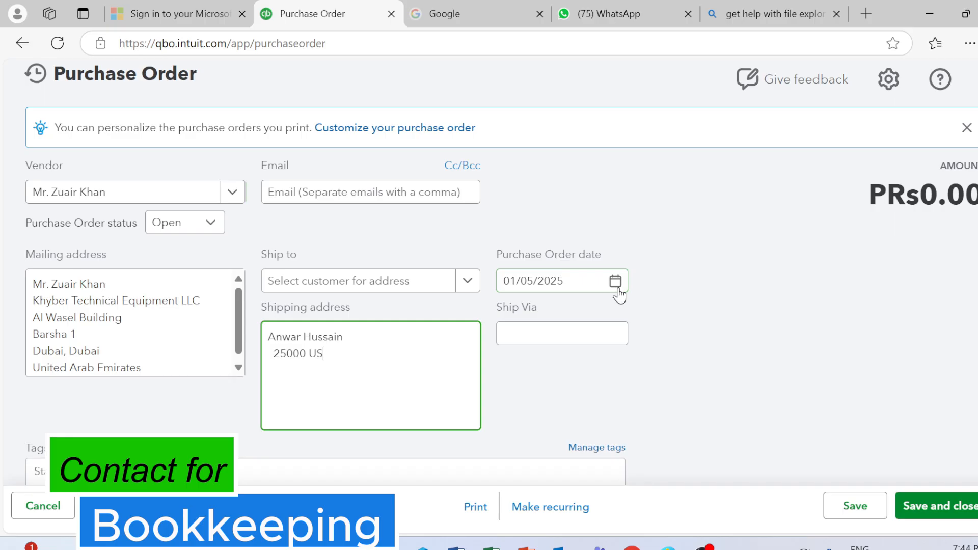
pyautogui.click(548, 325)
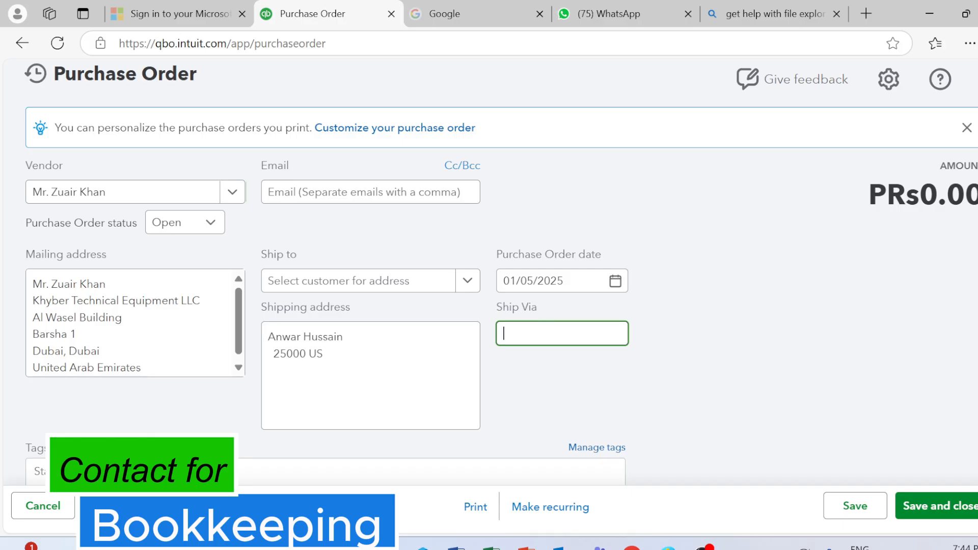
pyautogui.scroll(-4, 490, 293)
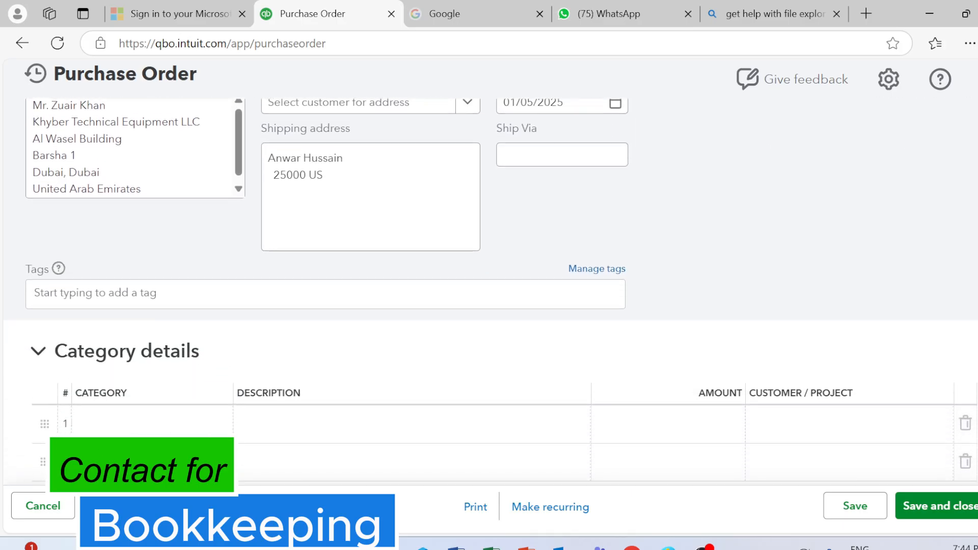
pyautogui.scroll(-2, 490, 293)
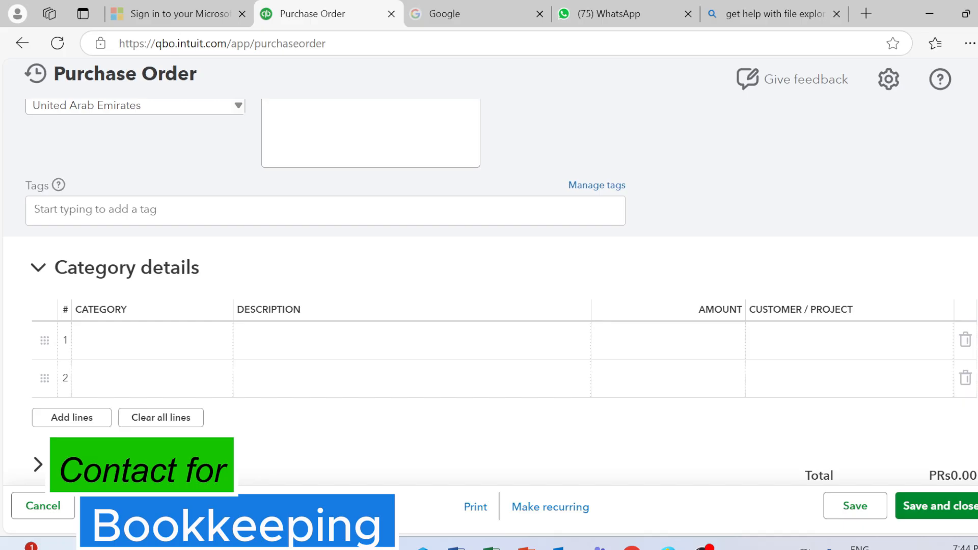
pyautogui.click(171, 206)
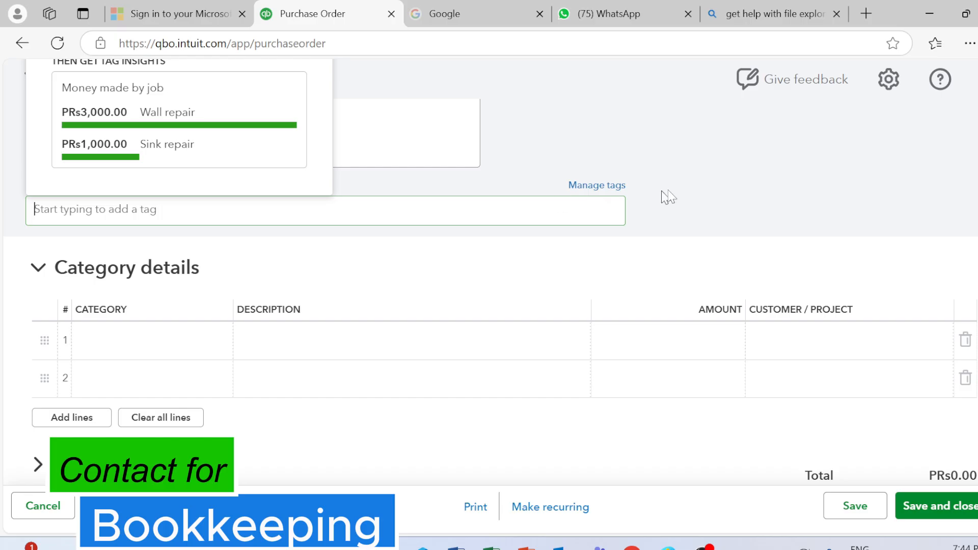
# - Examine the purchase order's category details table and the category choices for its first line
pyautogui.click(706, 197)
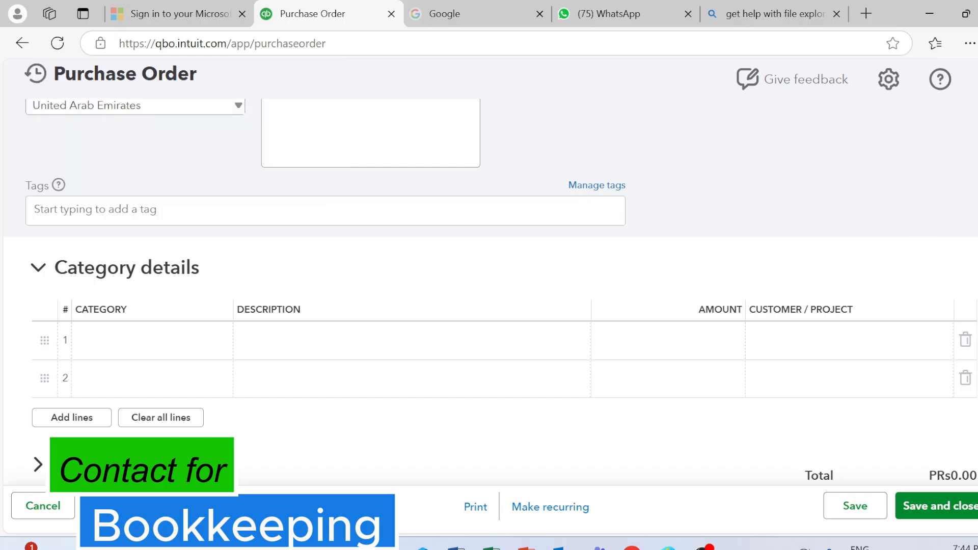
pyautogui.scroll(-2, 491, 290)
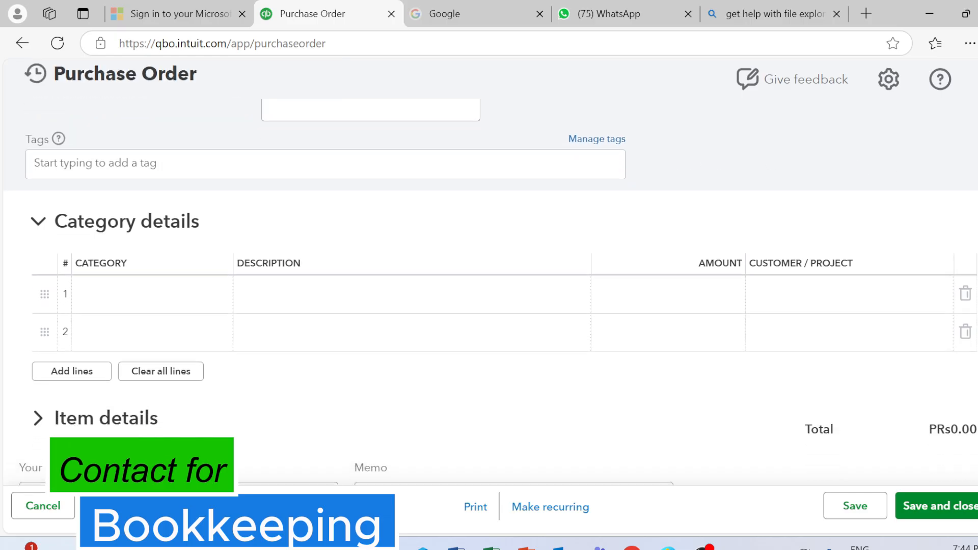
pyautogui.scroll(1, 491, 302)
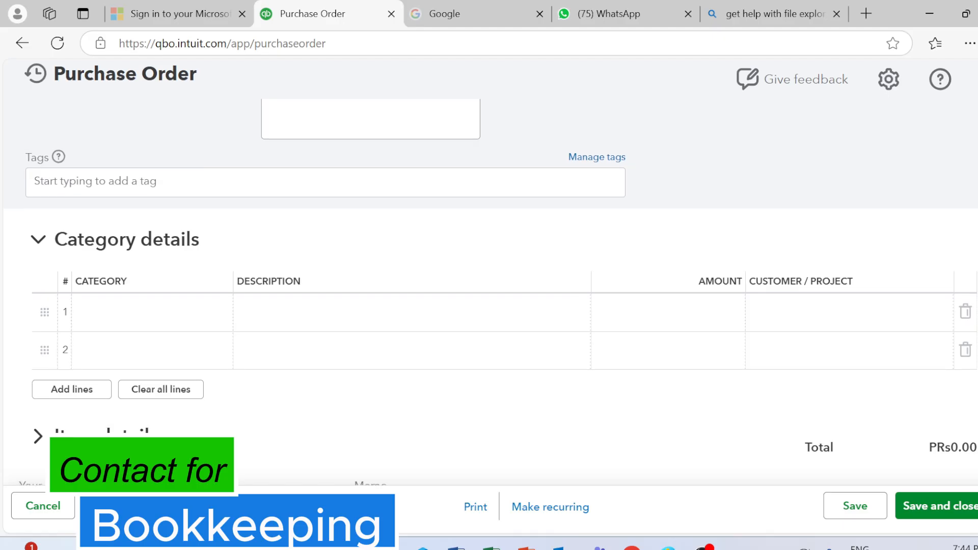
pyautogui.scroll(-2, 491, 292)
pyautogui.scroll(1, 203, 280)
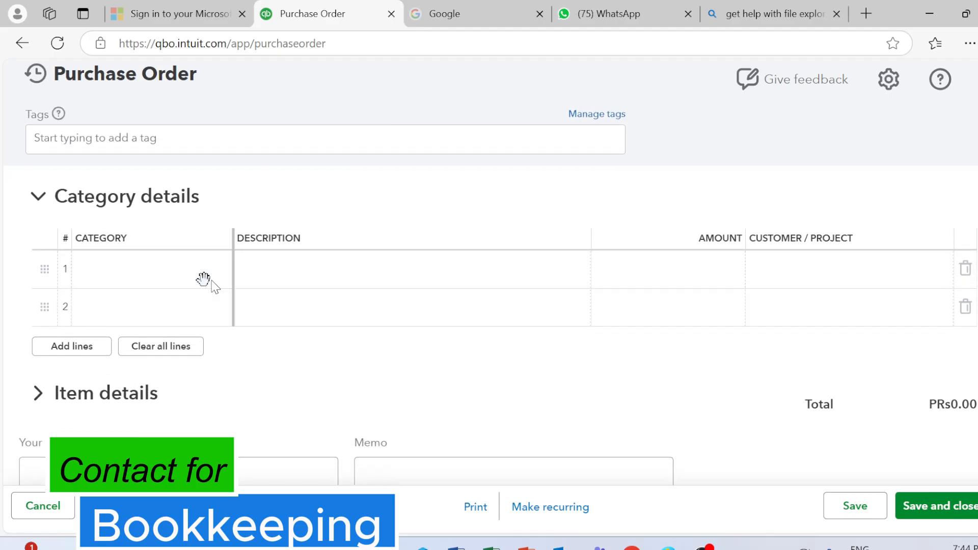
pyautogui.click(143, 284)
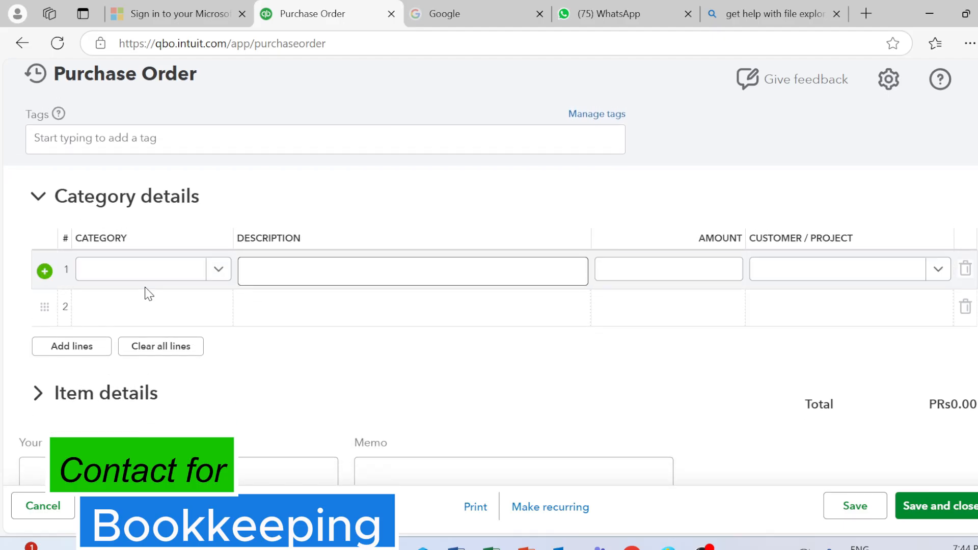
pyautogui.click(215, 270)
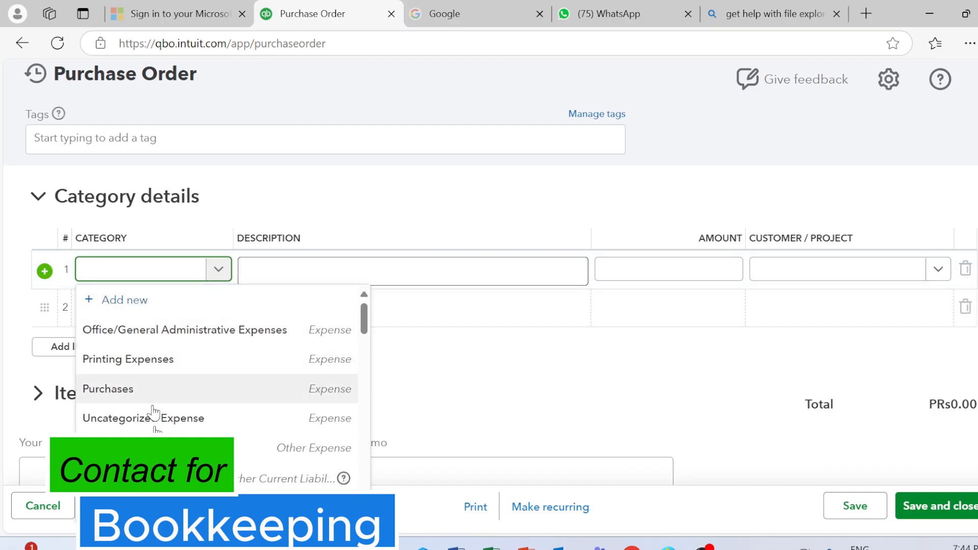
pyautogui.click(294, 210)
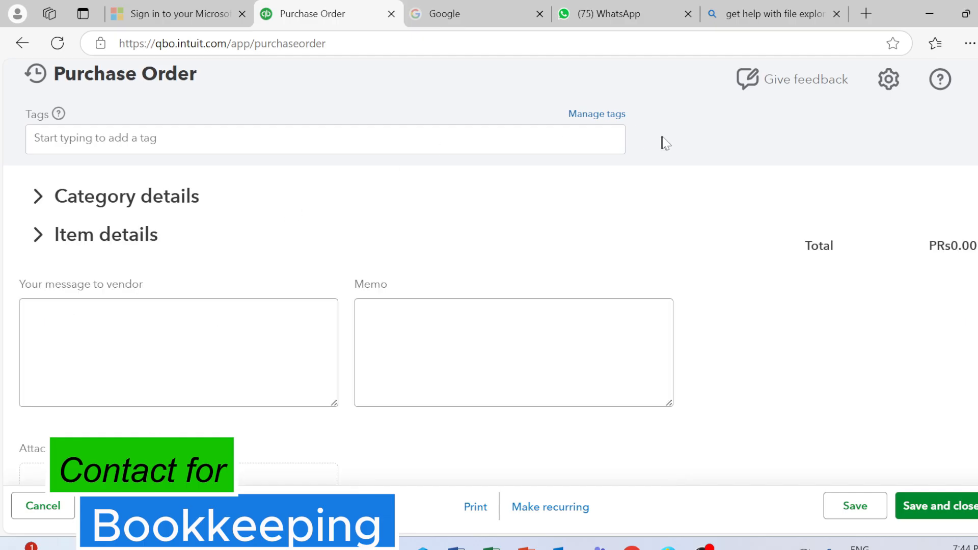
pyautogui.click(40, 204)
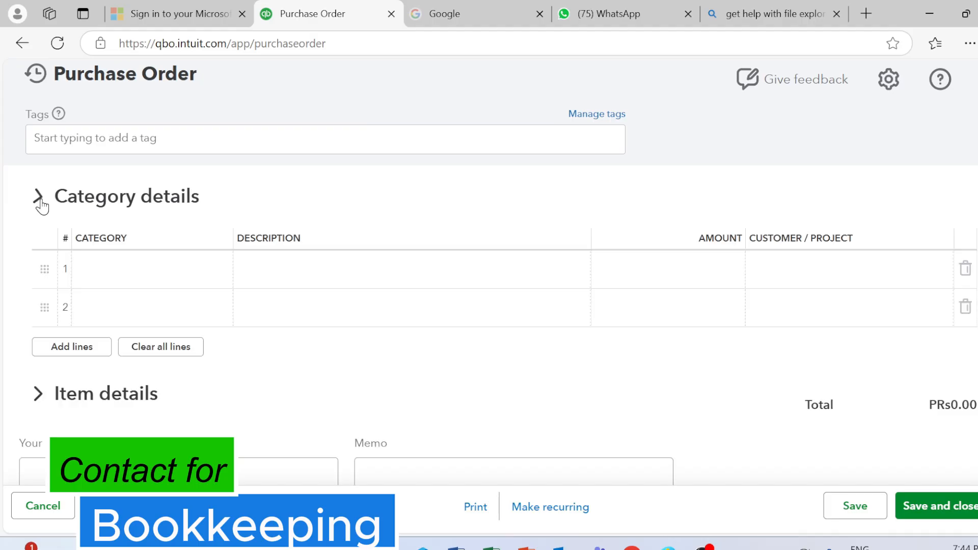
pyautogui.click(41, 204)
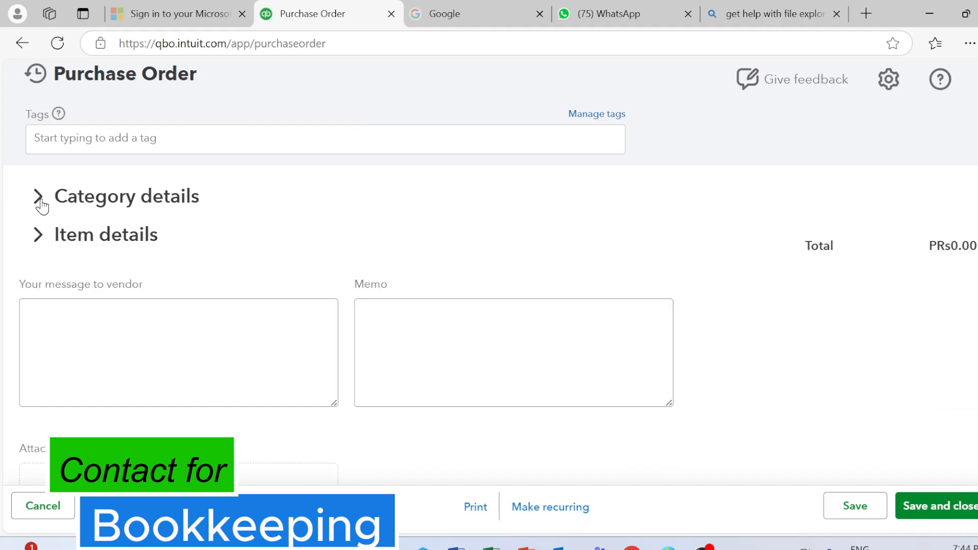
# - Choose 1277-332 -Tyres as the product on the first item details line
pyautogui.click(41, 236)
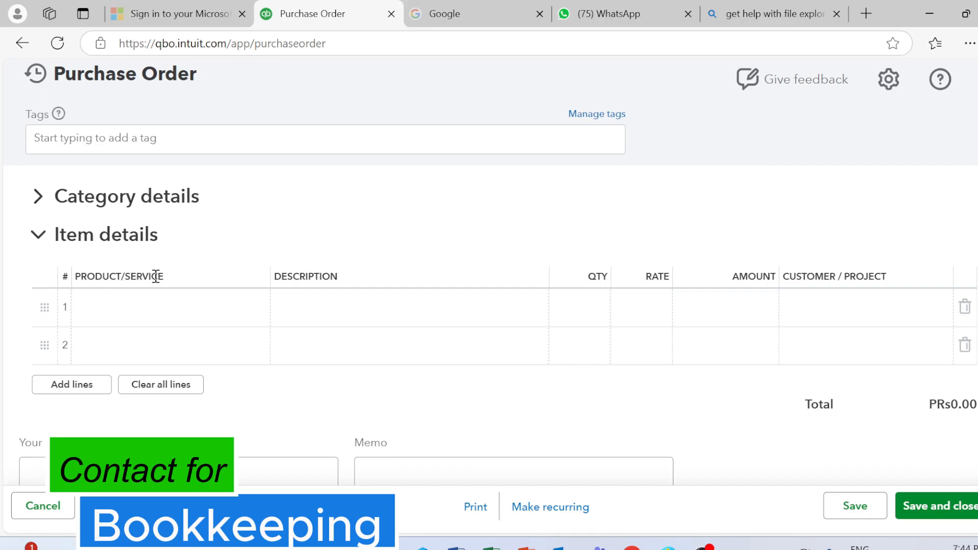
pyautogui.click(179, 302)
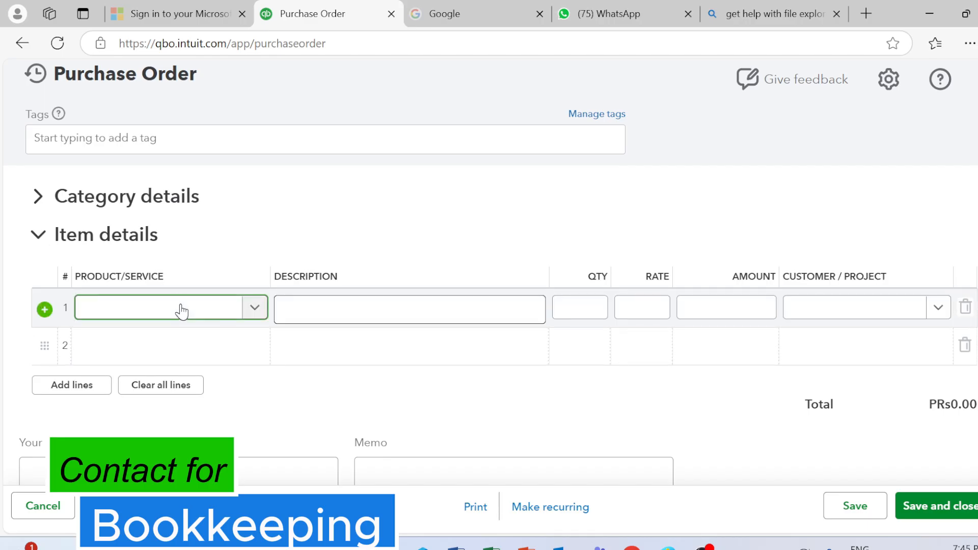
pyautogui.click(257, 308)
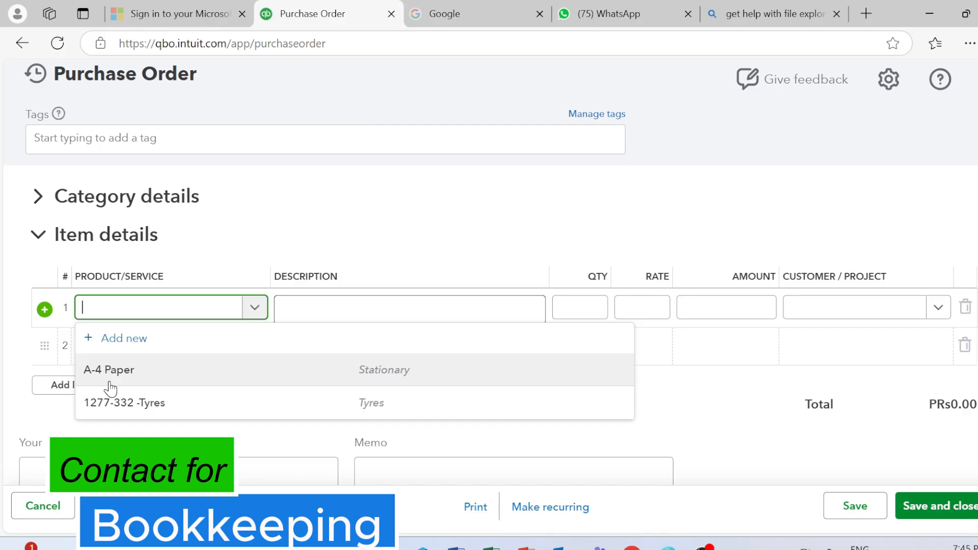
pyautogui.click(147, 415)
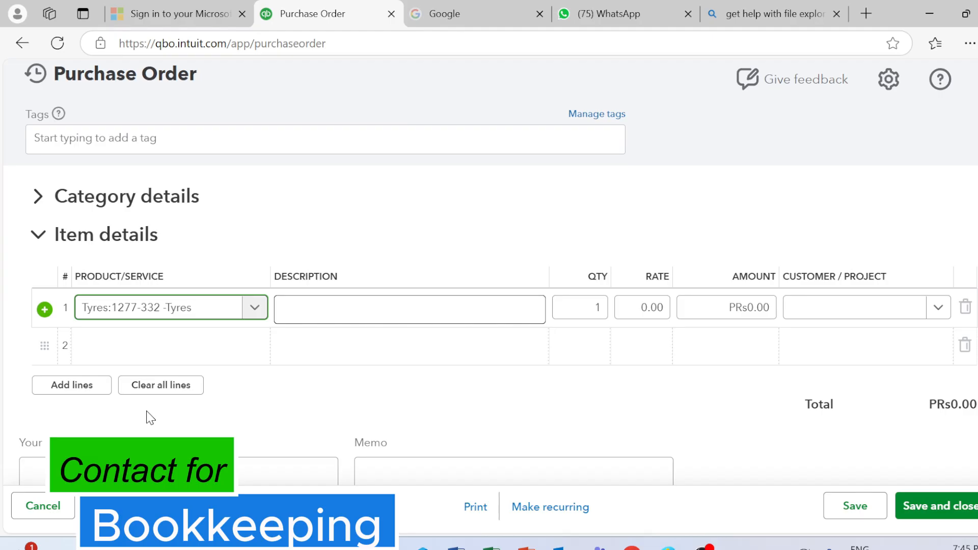
# - Start the tyres line's description with "The expiry of tyres hsould not be"
pyautogui.click(357, 308)
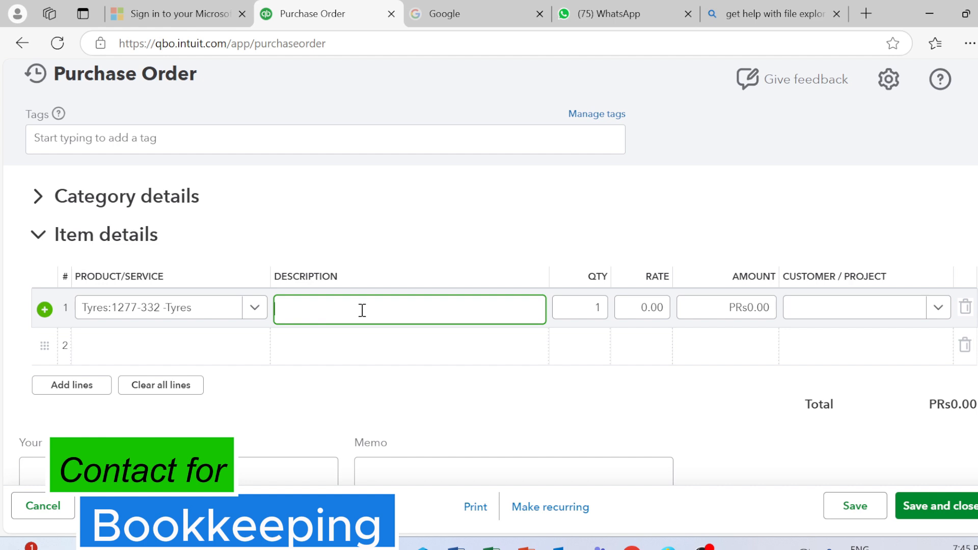
pyautogui.write('The expiry of tyres hsould not e')
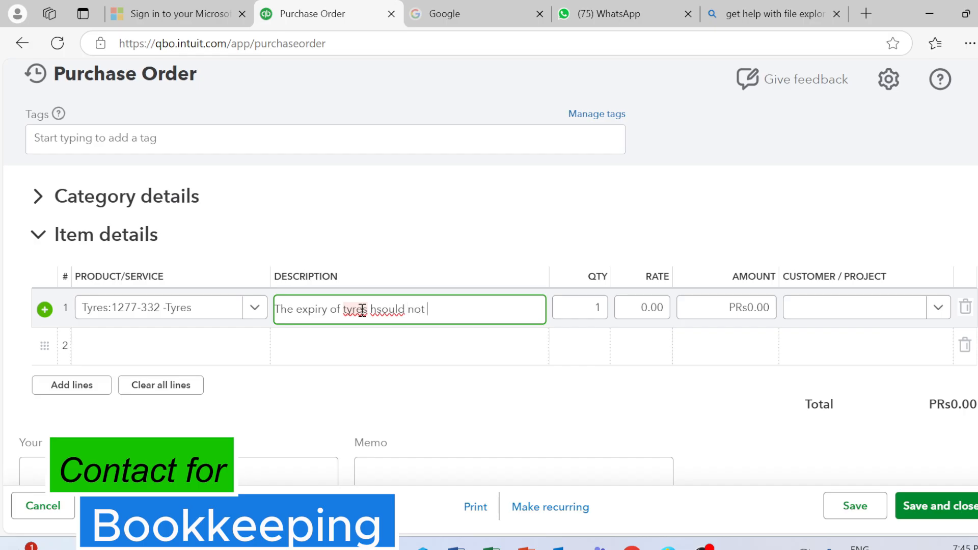
pyautogui.press('BackSpace')
pyautogui.write('be')
pyautogui.rightClick(359, 310)
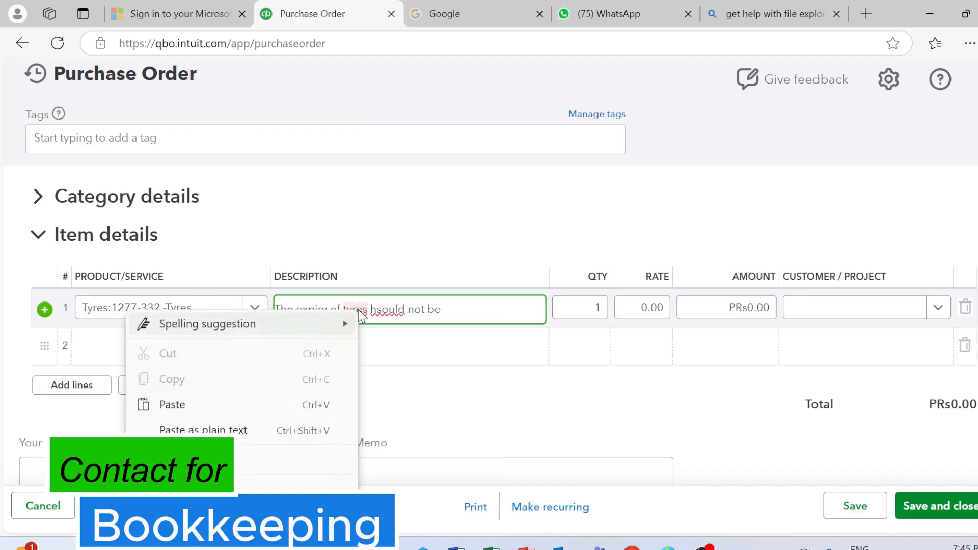
pyautogui.click(474, 307)
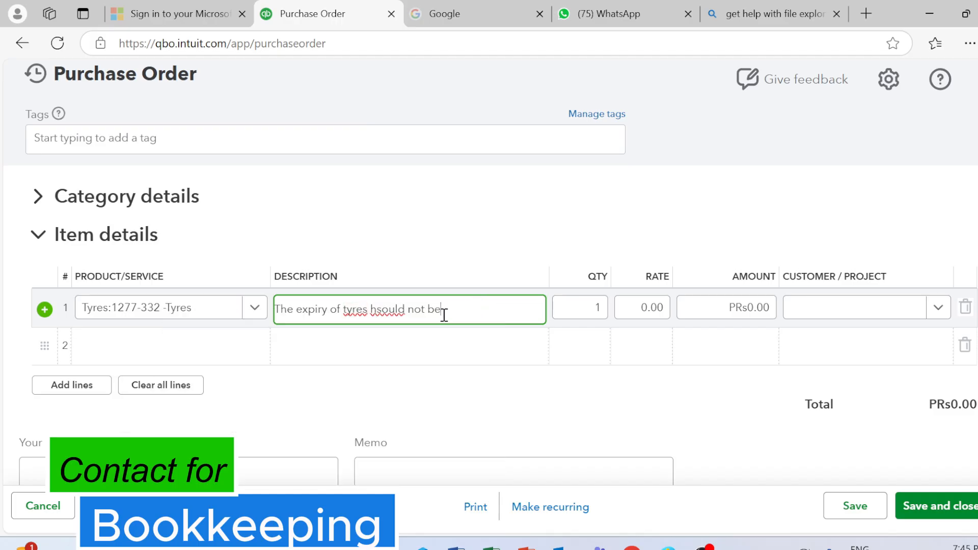
# - Reword the tyres line's description to "The production date of tyres should be earlier of June 2024"
pyautogui.press('BackSpace')
pyautogui.press('BackSpace')
pyautogui.press('BackSpace')
pyautogui.press('BackSpace')
pyautogui.press('BackSpace')
pyautogui.press('BackSpace')
pyautogui.press('BackSpace')
pyautogui.press('BackSpace')
pyautogui.press('BackSpace')
pyautogui.press('BackSpace')
pyautogui.press('BackSpace')
pyautogui.press('BackSpace')
pyautogui.press('BackSpace')
pyautogui.press('BackSpace')
pyautogui.press('BackSpace')
pyautogui.press('BackSpace')
pyautogui.press('BackSpace')
pyautogui.press('BackSpace')
pyautogui.press('BackSpace')
pyautogui.press('BackSpace')
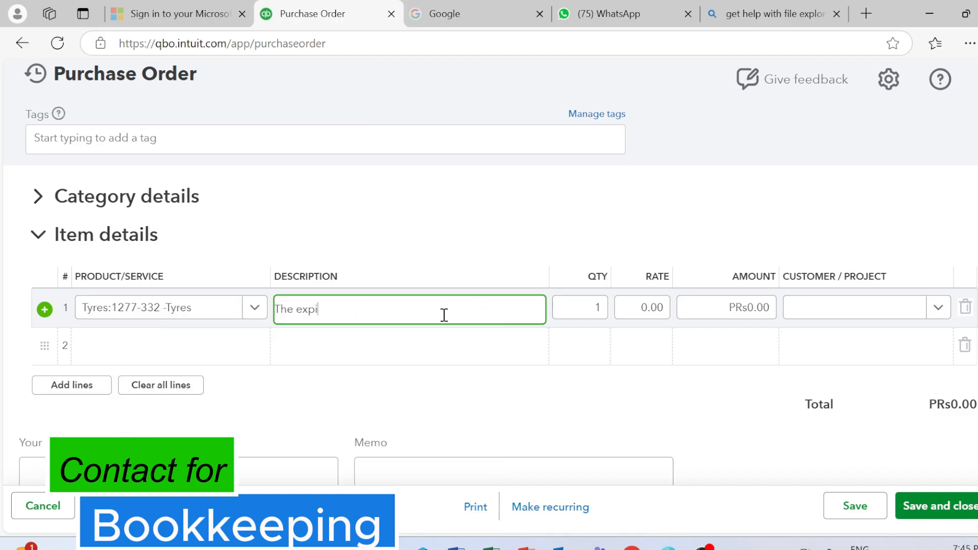
pyautogui.press('BackSpace')
pyautogui.press('BackSpace')
pyautogui.press('BackSpace')
pyautogui.press('BackSpace')
pyautogui.write('production date of tyres ')
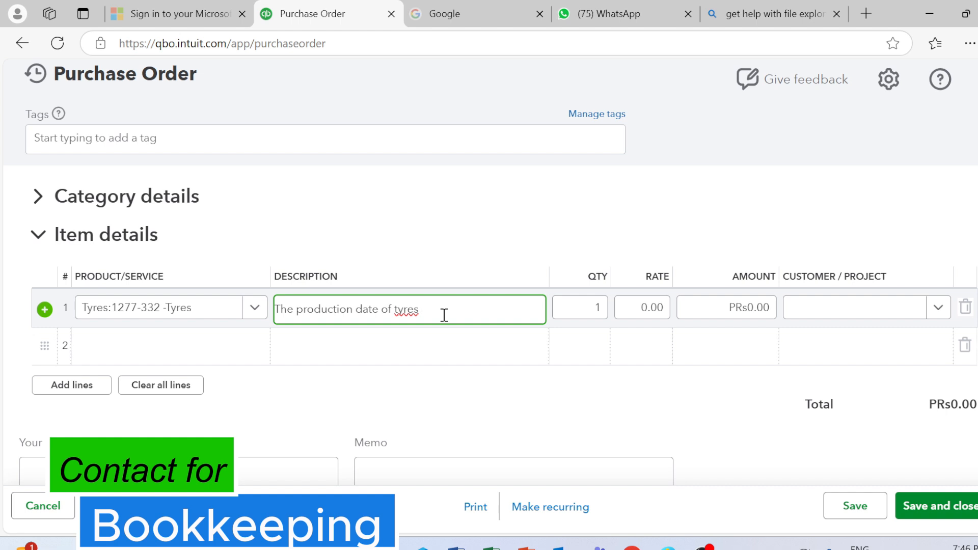
pyautogui.write('should be be')
pyautogui.press('BackSpace')
pyautogui.press('BackSpace')
pyautogui.write('earlier')
pyautogui.write('of June 2024')
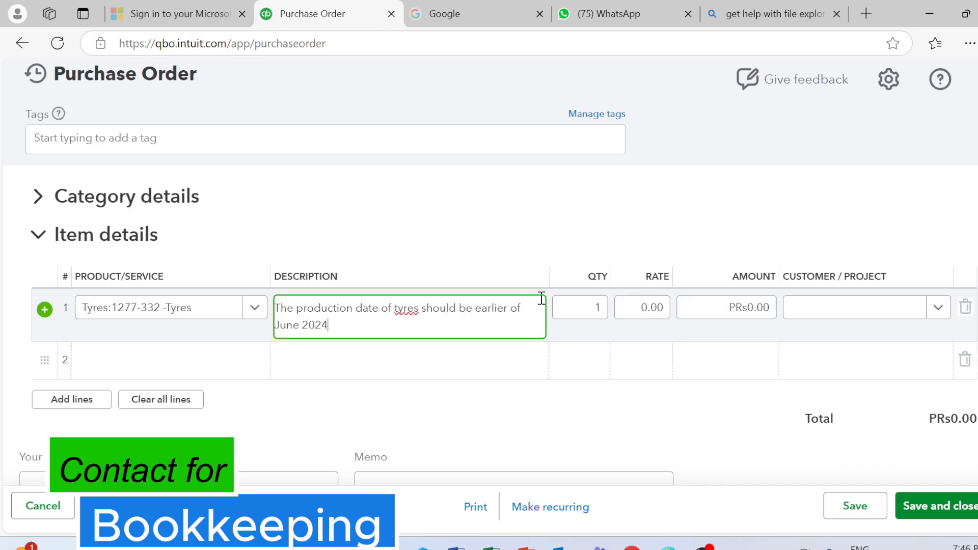
# - Set the tyres line's quantity to 50 and its rate to 5000
pyautogui.click(579, 306)
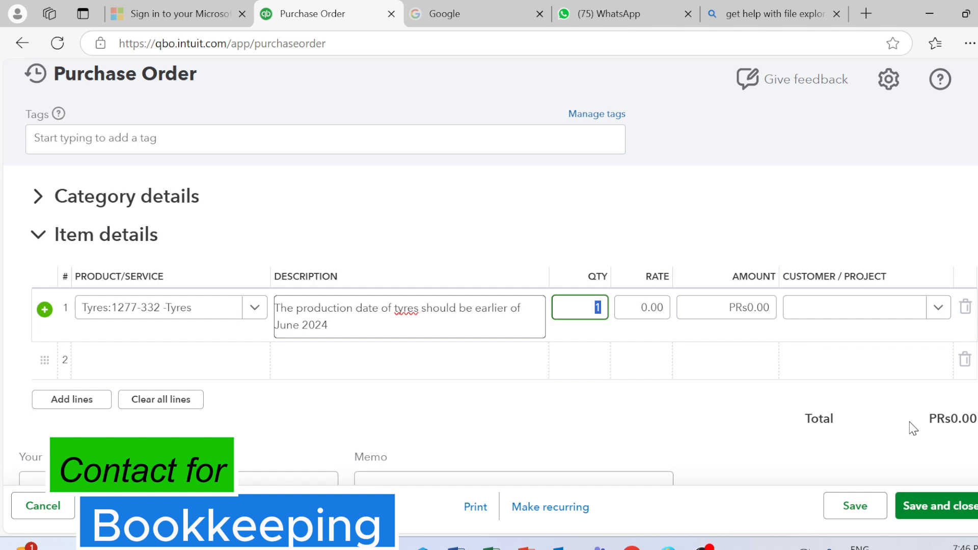
pyautogui.write('50')
pyautogui.press('Tab')
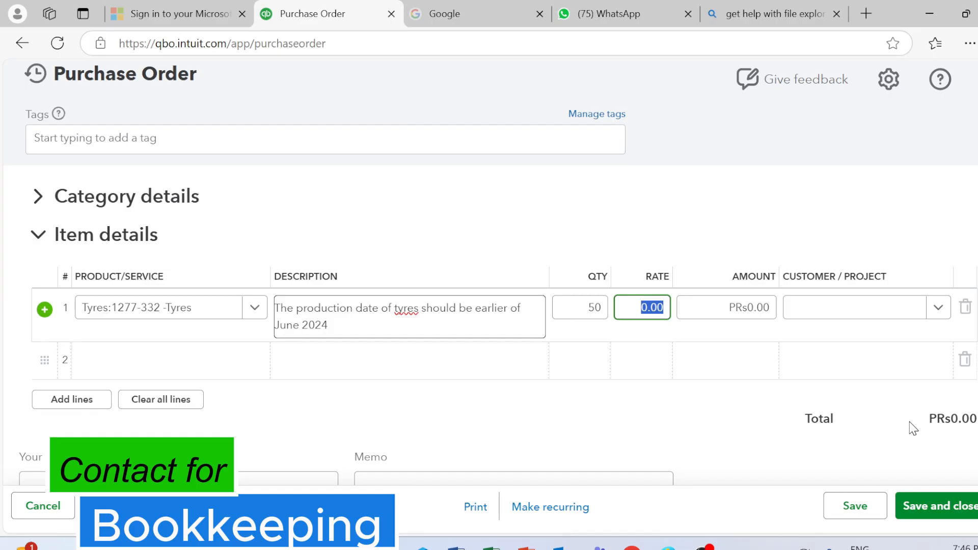
pyautogui.write('5000')
pyautogui.press('Tab')
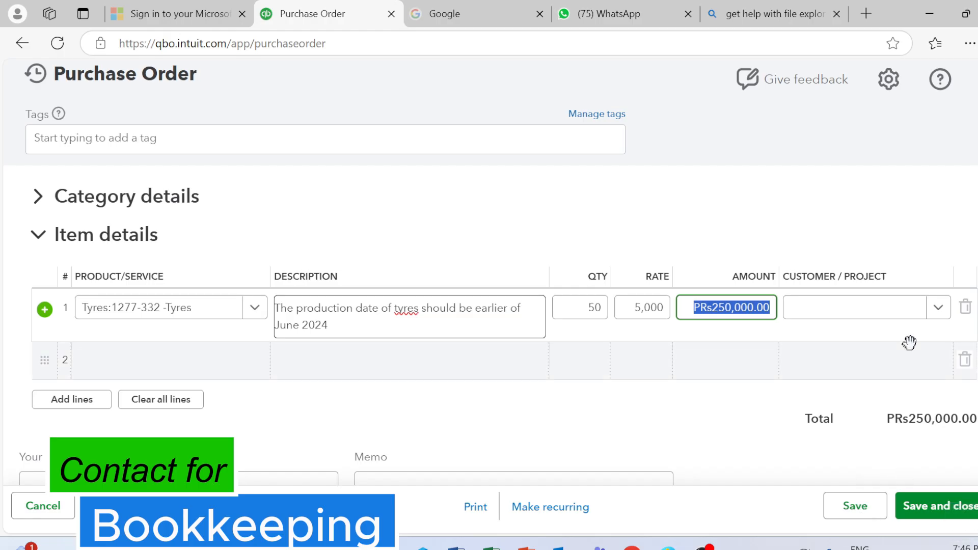
# - View the customer and project choices available for the tyres line
pyautogui.click(938, 308)
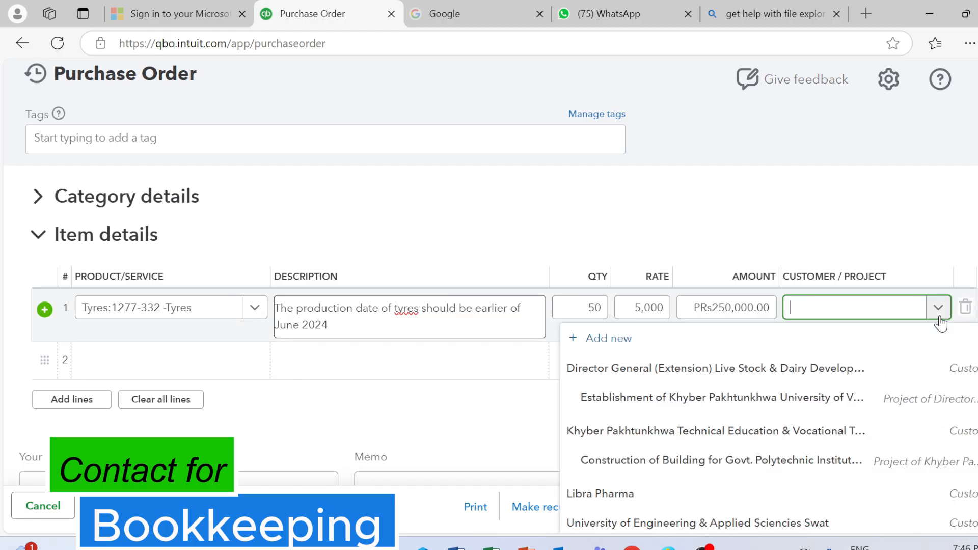
pyautogui.click(938, 308)
pyautogui.click(939, 319)
pyautogui.click(939, 319)
pyautogui.click(940, 319)
pyautogui.click(939, 319)
pyautogui.click(939, 319)
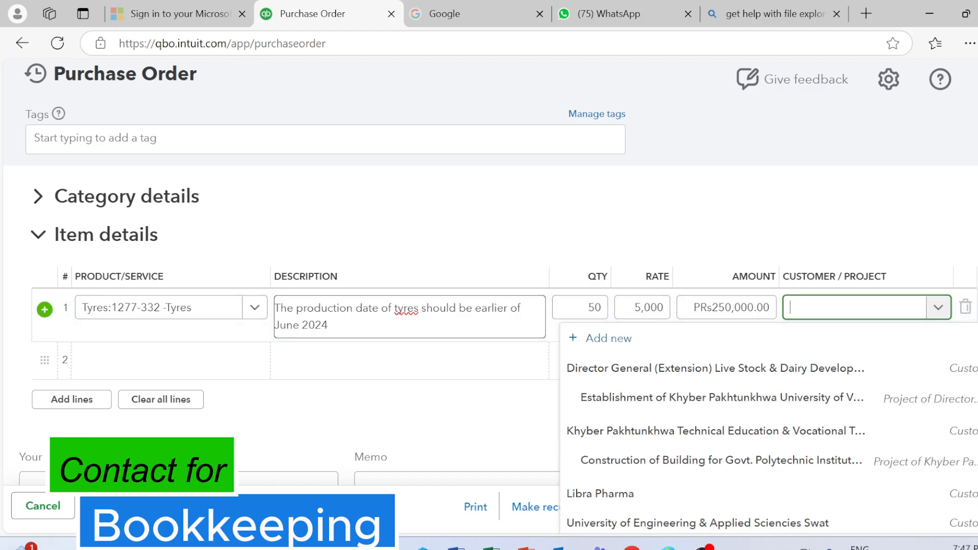
pyautogui.click(765, 224)
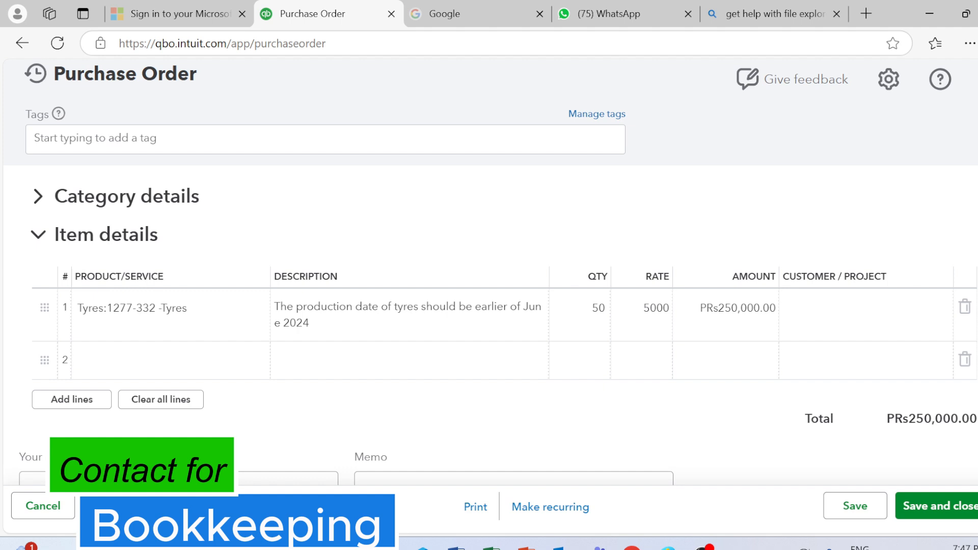
# - Review the purchase order's item lines, total, vendor message and memo areas
pyautogui.scroll(-4, 489, 285)
pyautogui.scroll(4, 489, 285)
pyautogui.scroll(3, 489, 286)
pyautogui.scroll(-5, 489, 285)
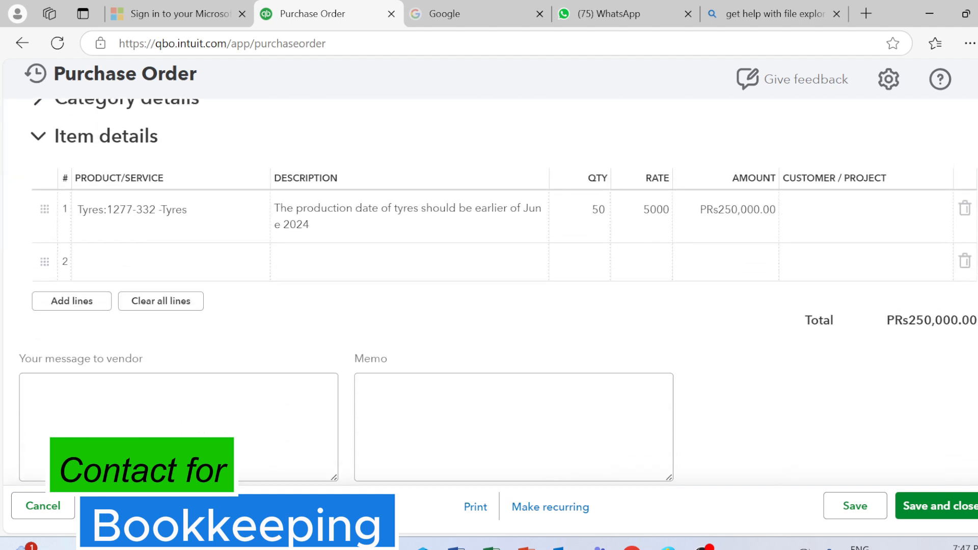
pyautogui.scroll(-1, 489, 286)
pyautogui.scroll(1, 489, 285)
pyautogui.scroll(-2, 489, 285)
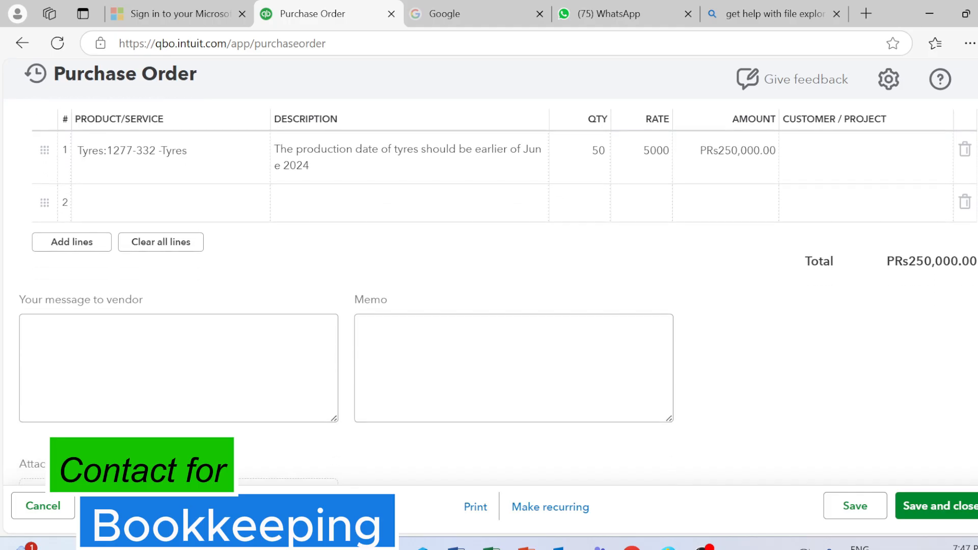
pyautogui.scroll(2, 489, 285)
pyautogui.scroll(-1, 489, 285)
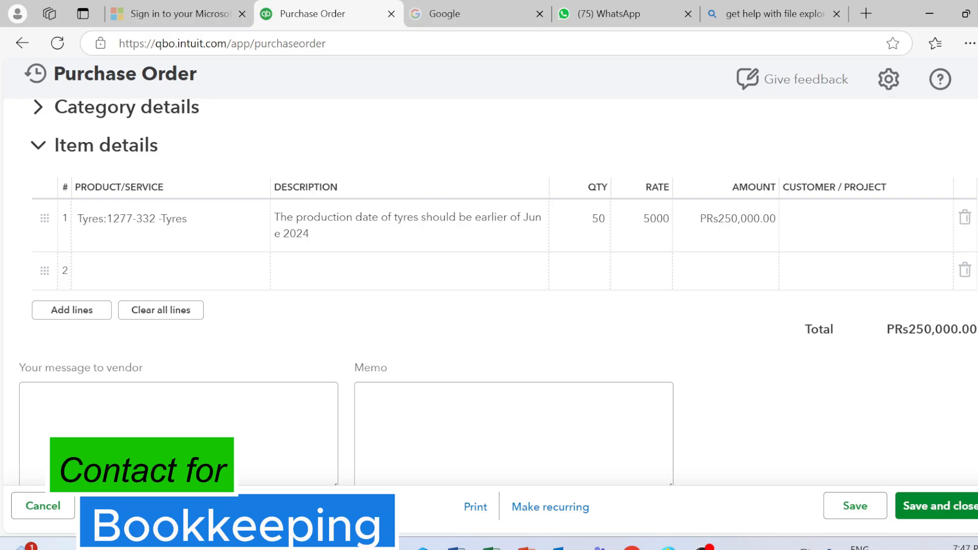
pyautogui.scroll(-1, 489, 291)
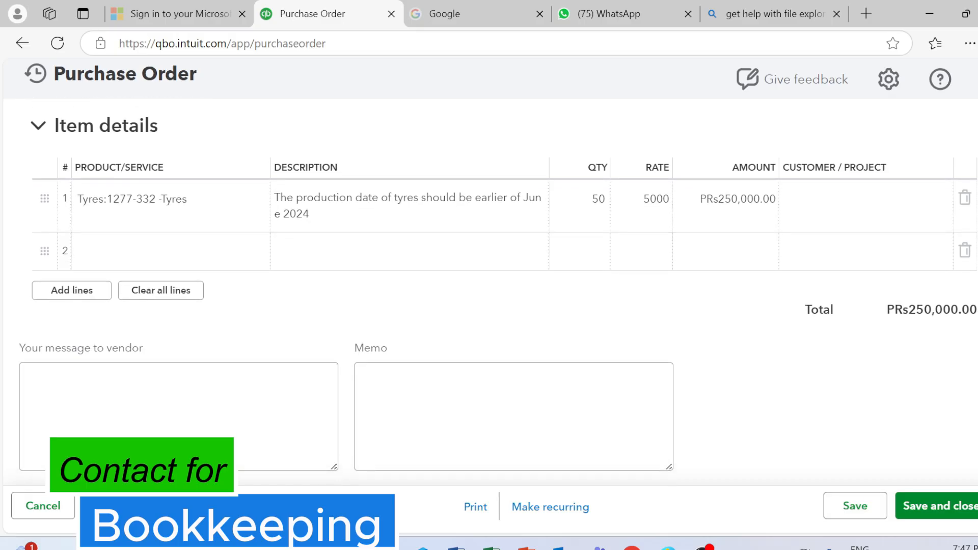
pyautogui.click(112, 250)
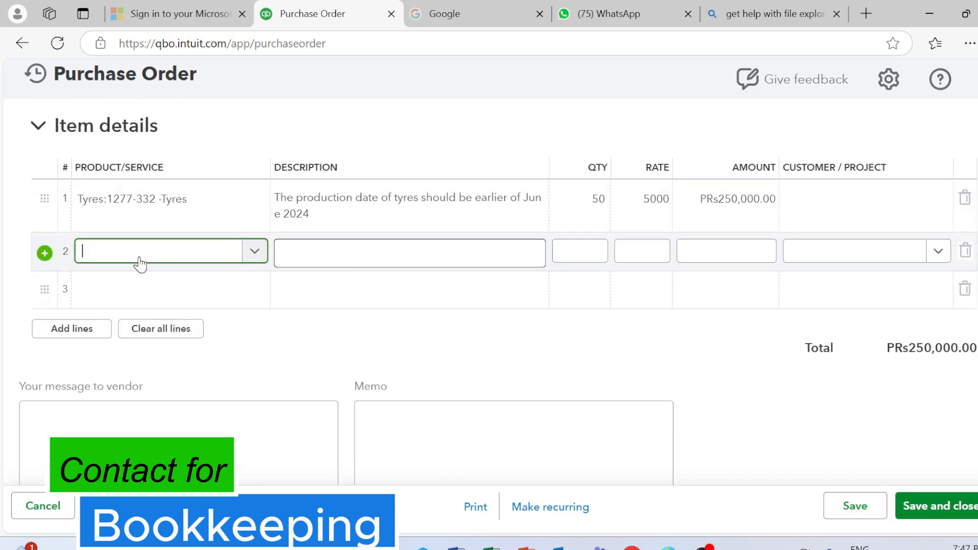
# - Close the purchase order without saving it
pyautogui.click(977, 79)
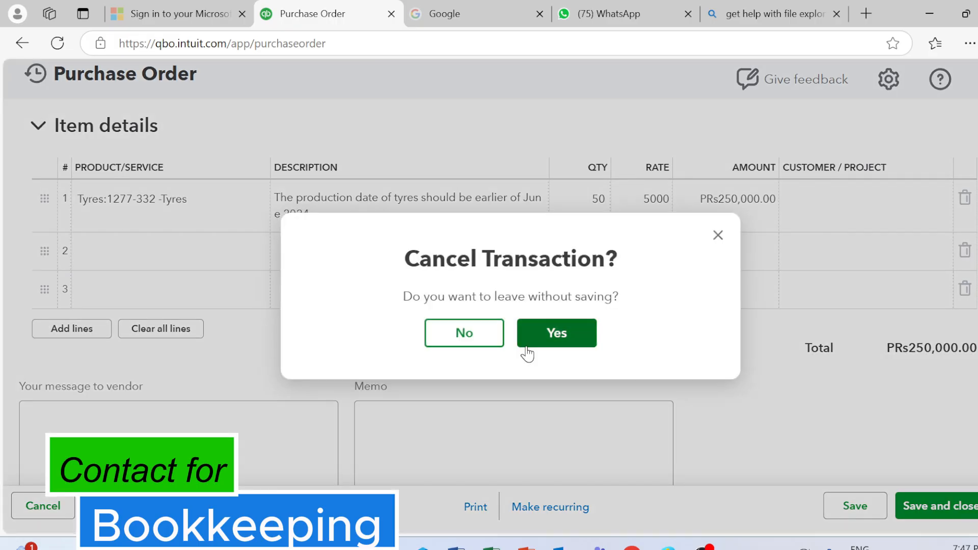
pyautogui.click(486, 340)
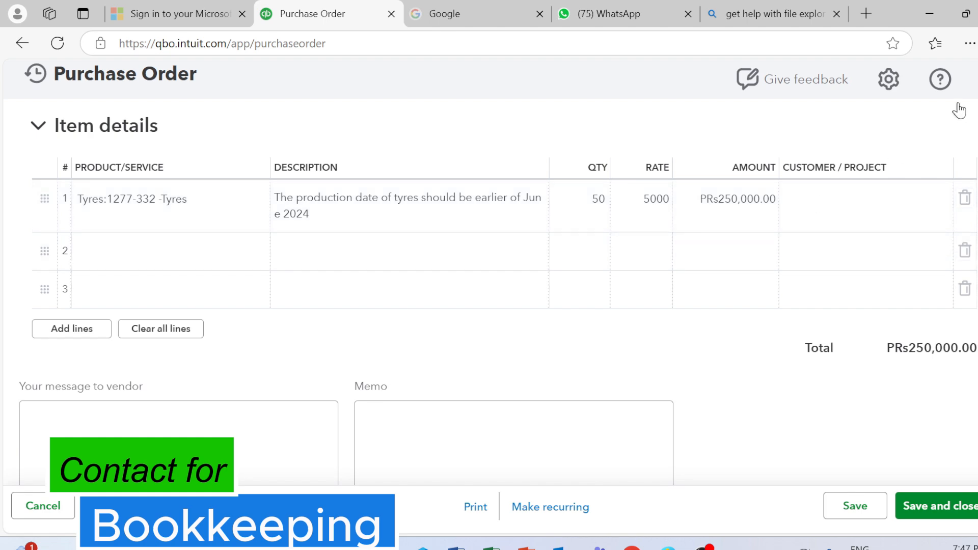
pyautogui.click(975, 95)
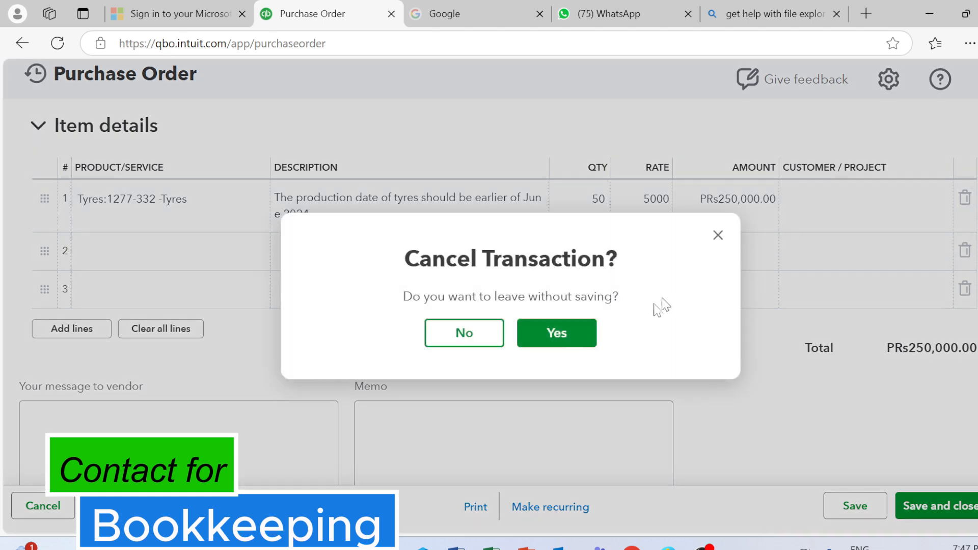
pyautogui.click(546, 346)
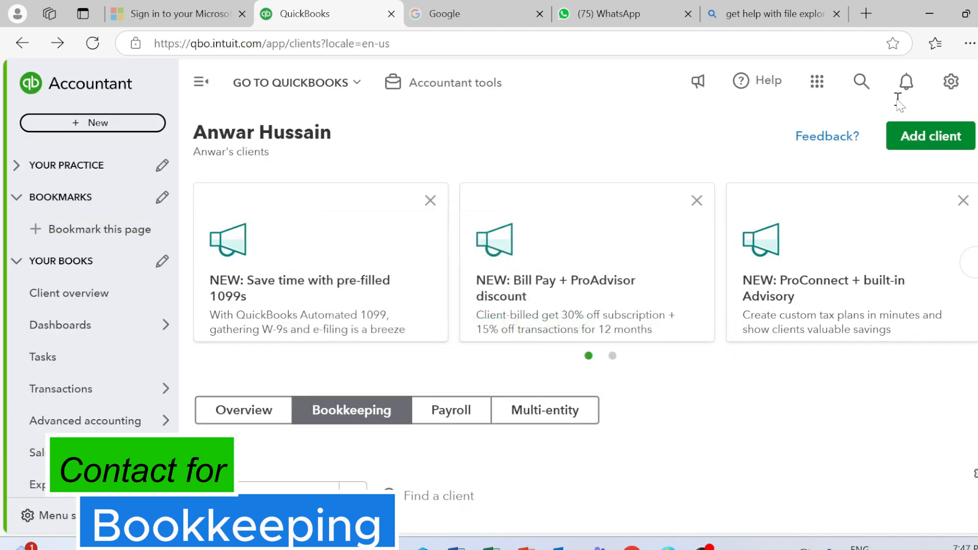
# - View the Subscriptions and billing page and the My apps list, then close the apps list
pyautogui.click(949, 83)
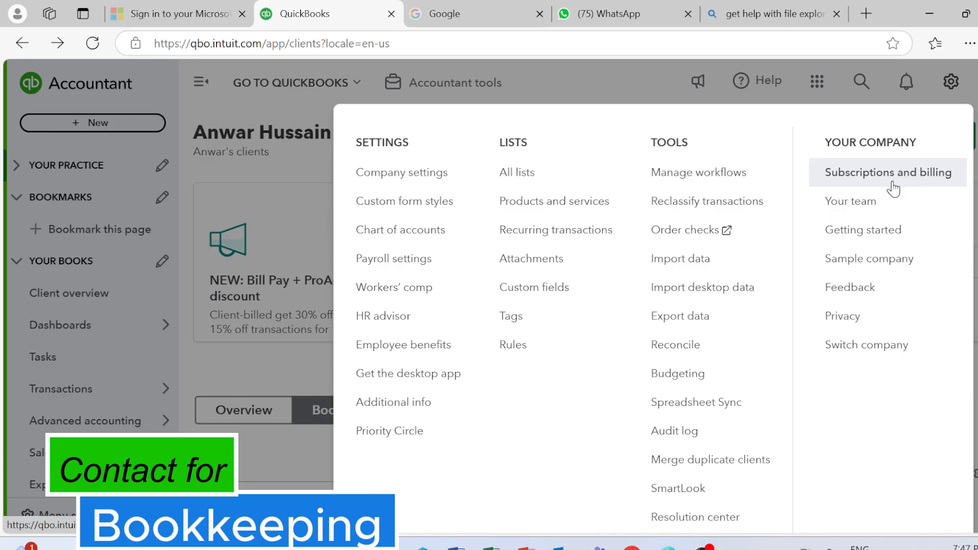
pyautogui.click(894, 188)
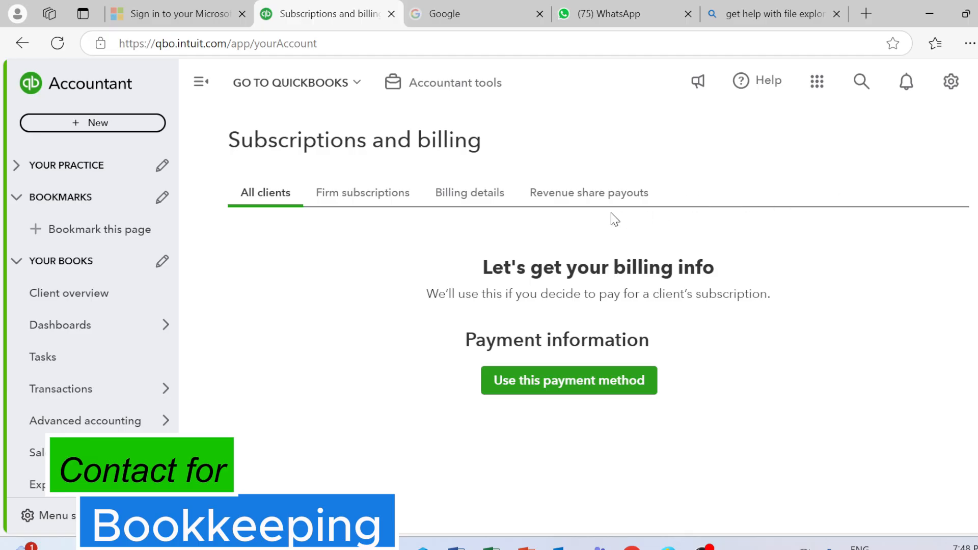
pyautogui.click(819, 85)
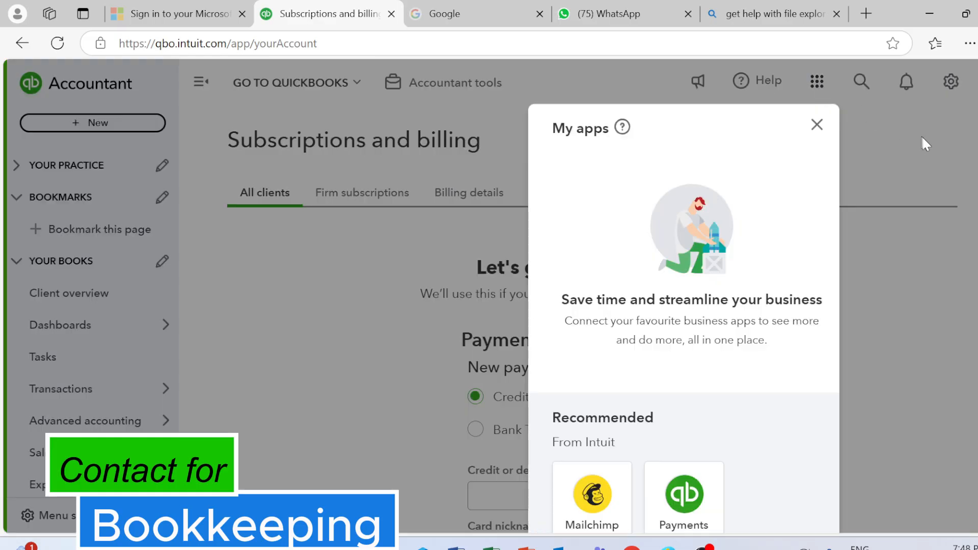
pyautogui.click(816, 125)
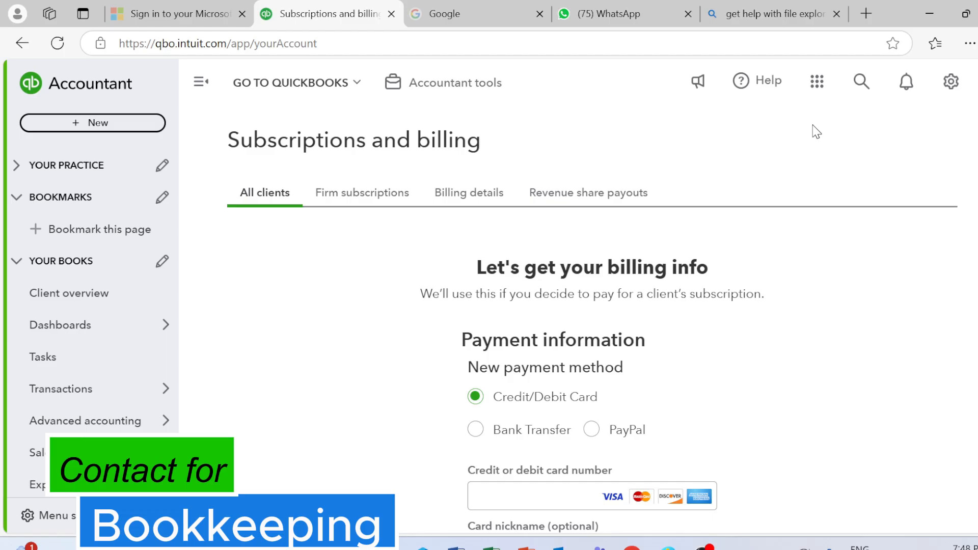
# - Look through the company settings and tools, search for "vat", and continue to the advanced transactions search
pyautogui.click(942, 83)
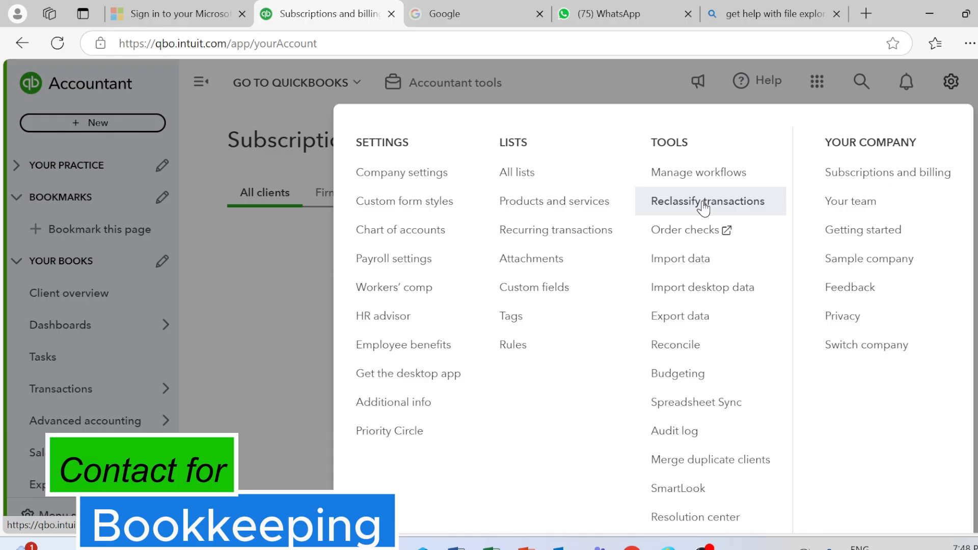
pyautogui.click(860, 77)
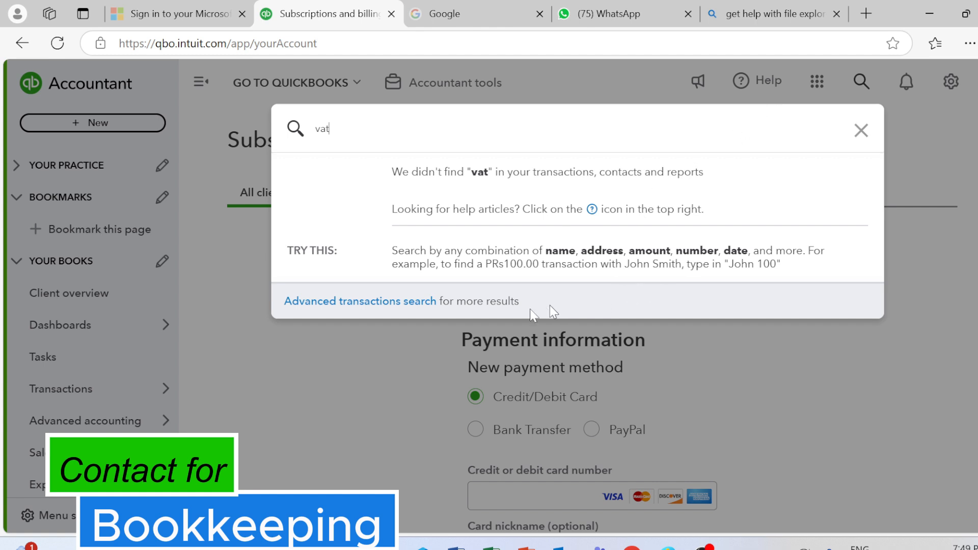
pyautogui.click(381, 305)
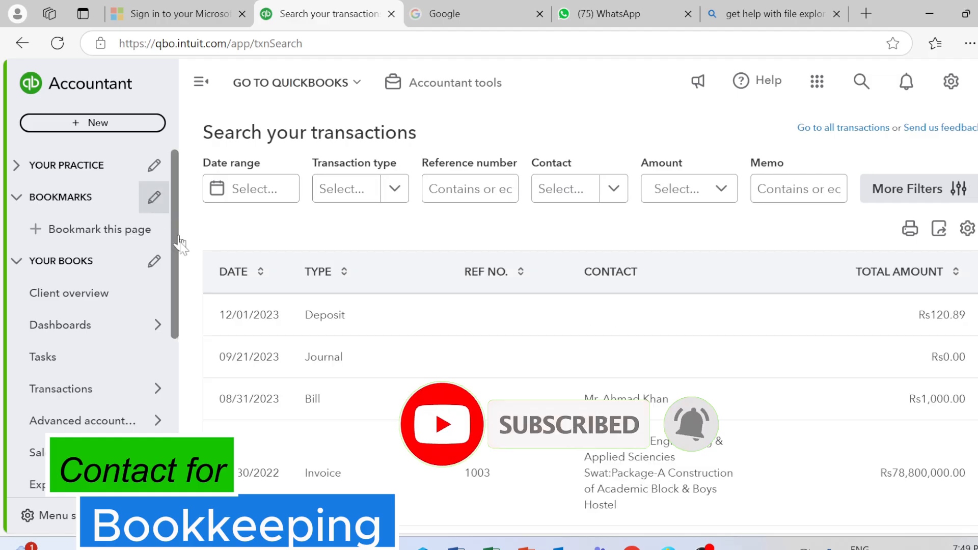
# - Open the Sales tax page under Taxes and start the automated sales tax setup
pyautogui.moveTo(169, 320)
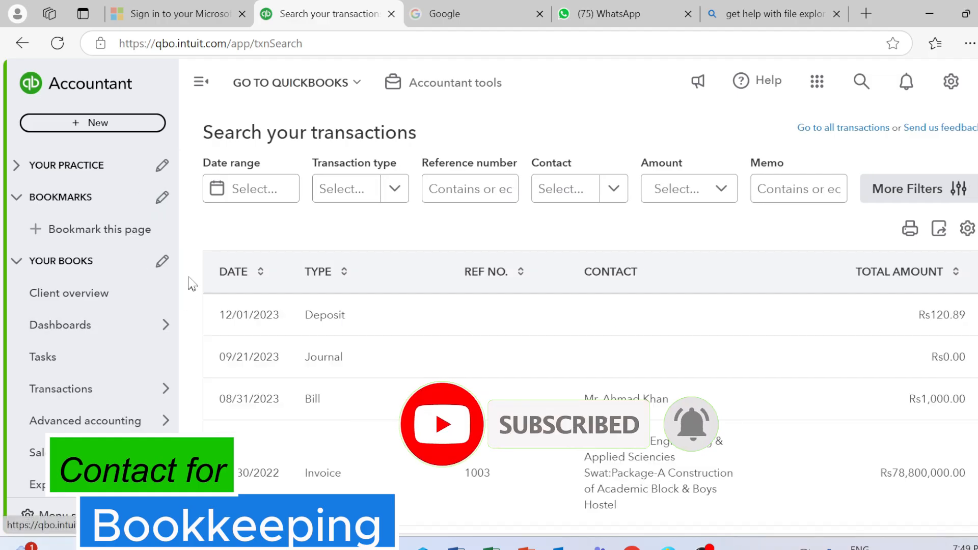
pyautogui.scroll(-1, 185, 298)
pyautogui.moveTo(183, 294); pyautogui.dragTo(168, 421)
pyautogui.moveTo(169, 425)
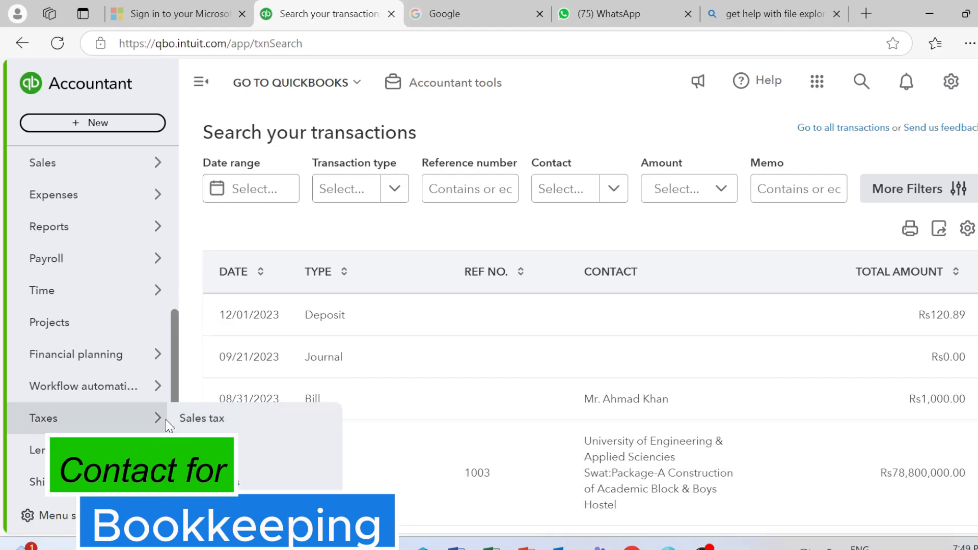
pyautogui.click(204, 425)
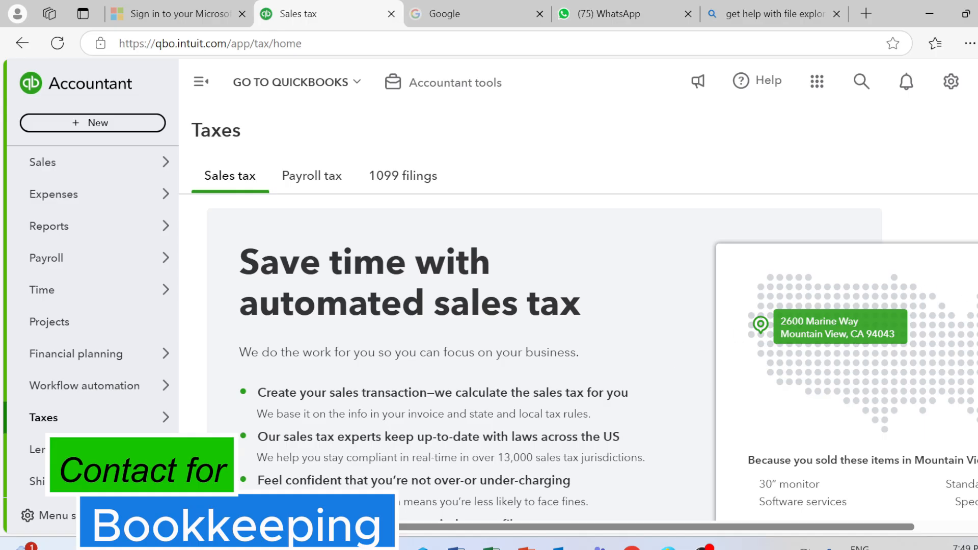
pyautogui.scroll(-4, 540, 356)
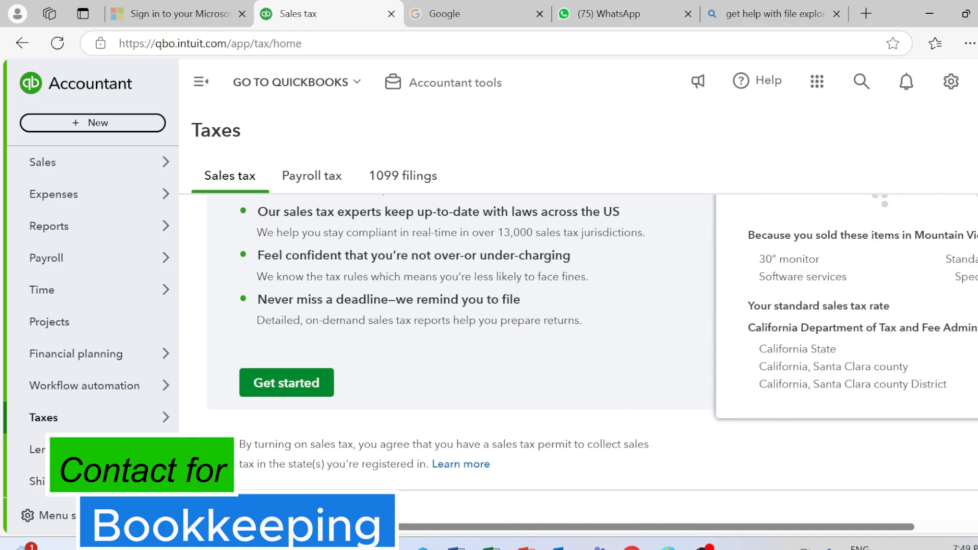
pyautogui.scroll(-1, 541, 357)
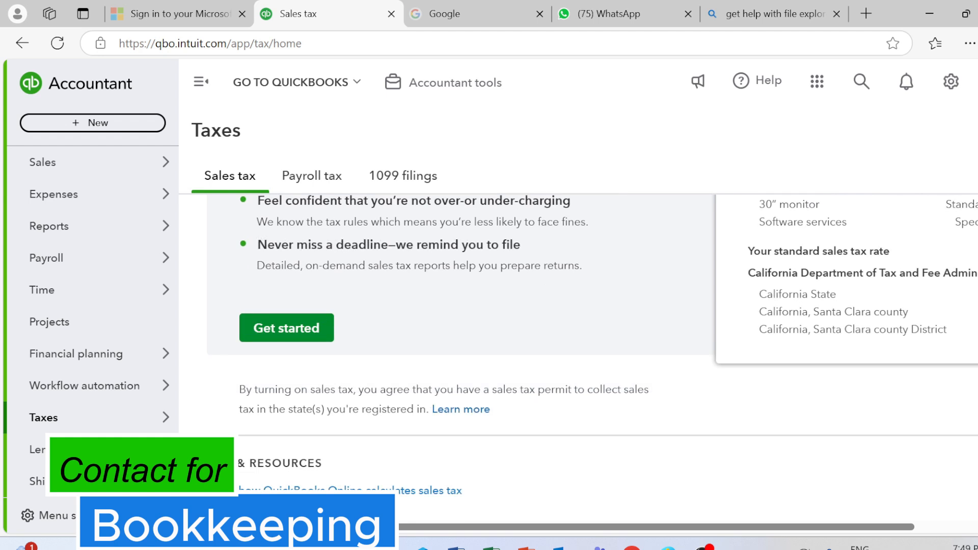
pyautogui.click(301, 332)
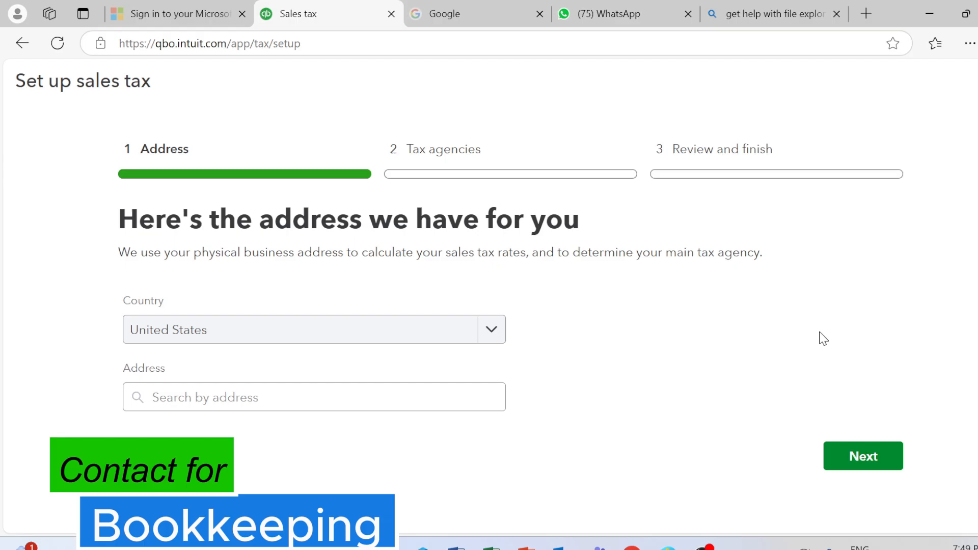
# - Search for a business address with "wa", choose the first Puerto Rico suggestion, and continue to the tax agencies
pyautogui.click(427, 333)
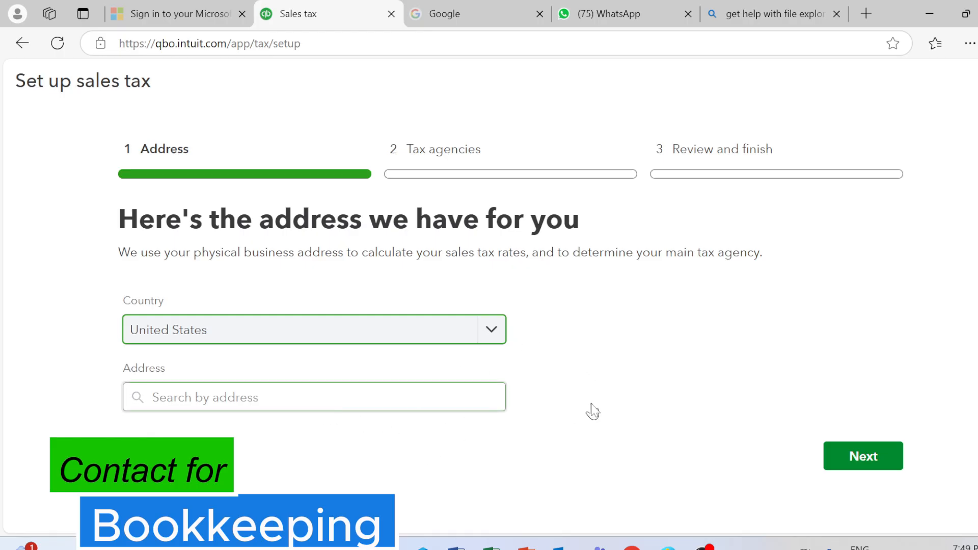
pyautogui.click(854, 463)
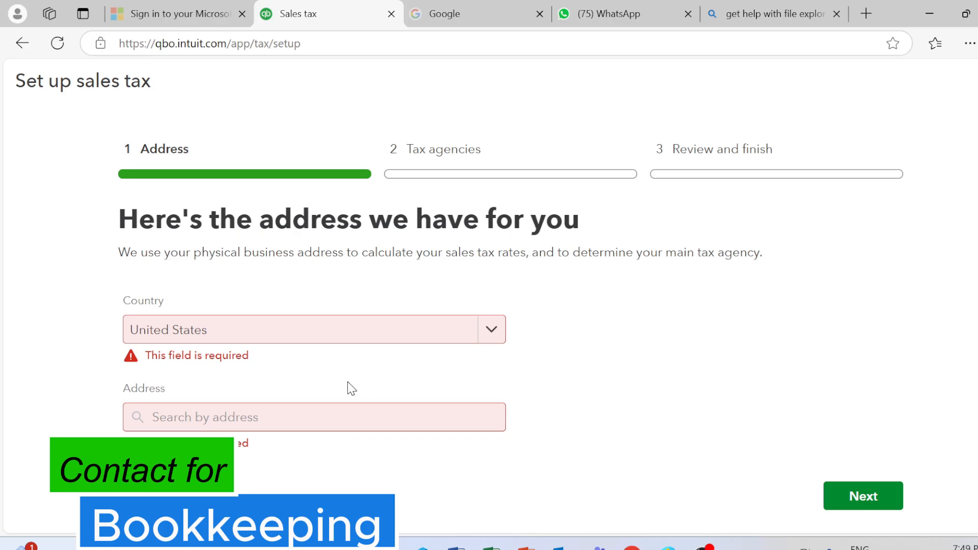
pyautogui.click(233, 332)
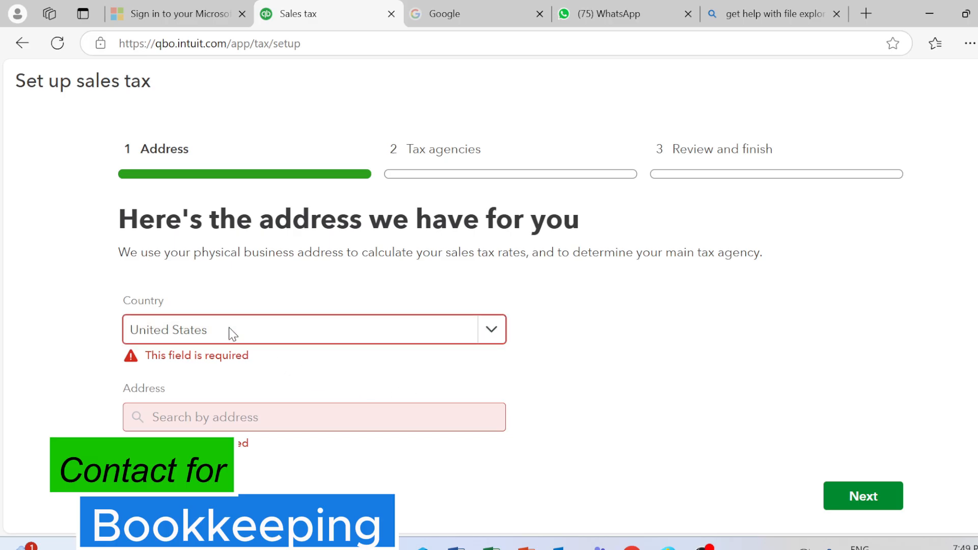
pyautogui.click(181, 420)
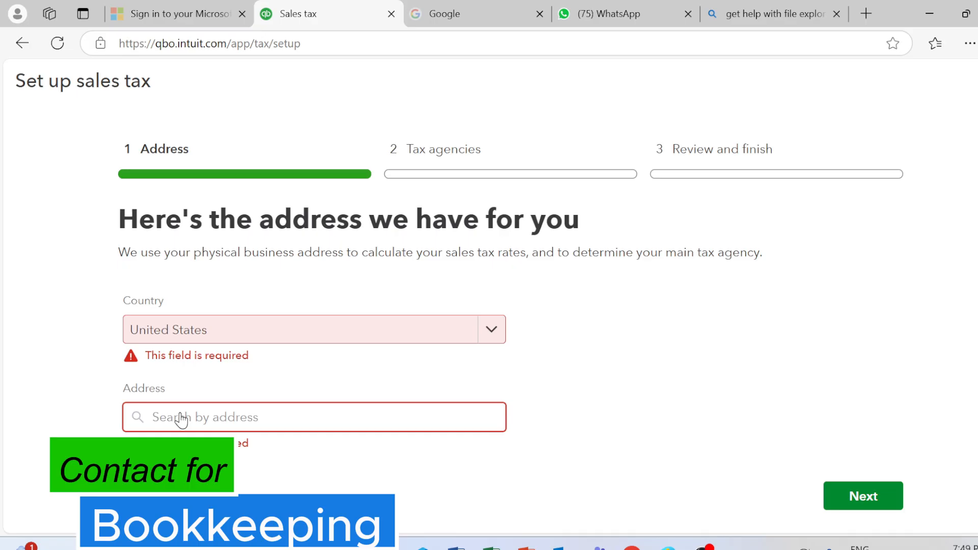
pyautogui.write('wa')
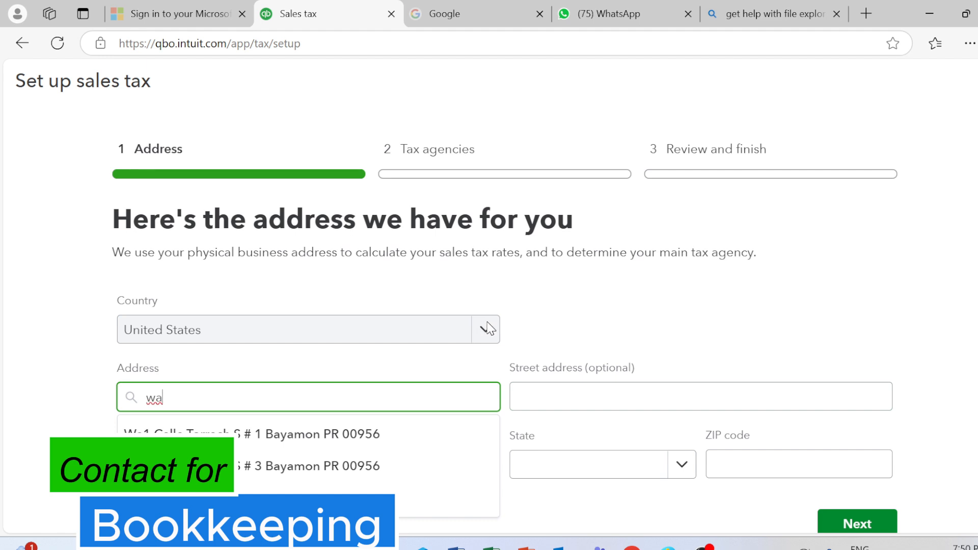
pyautogui.click(313, 434)
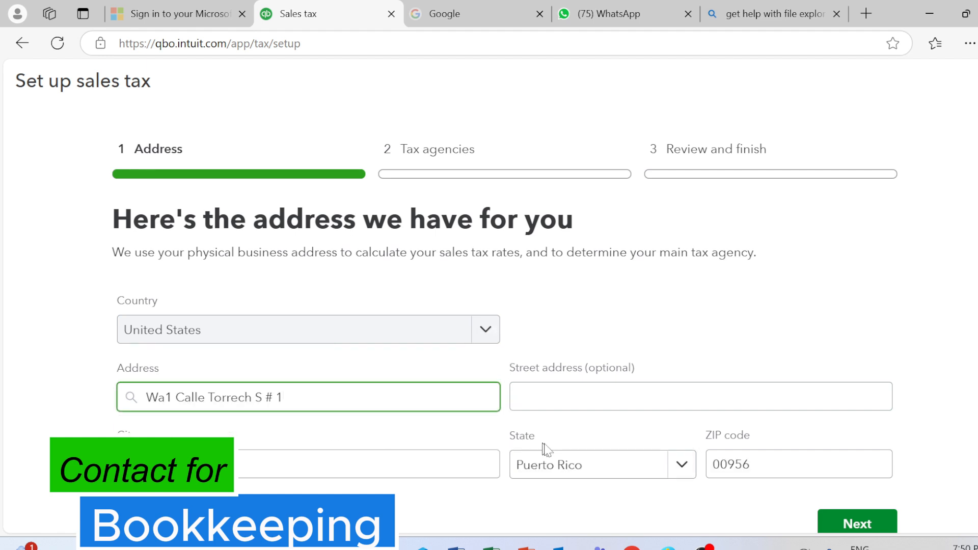
pyautogui.click(871, 523)
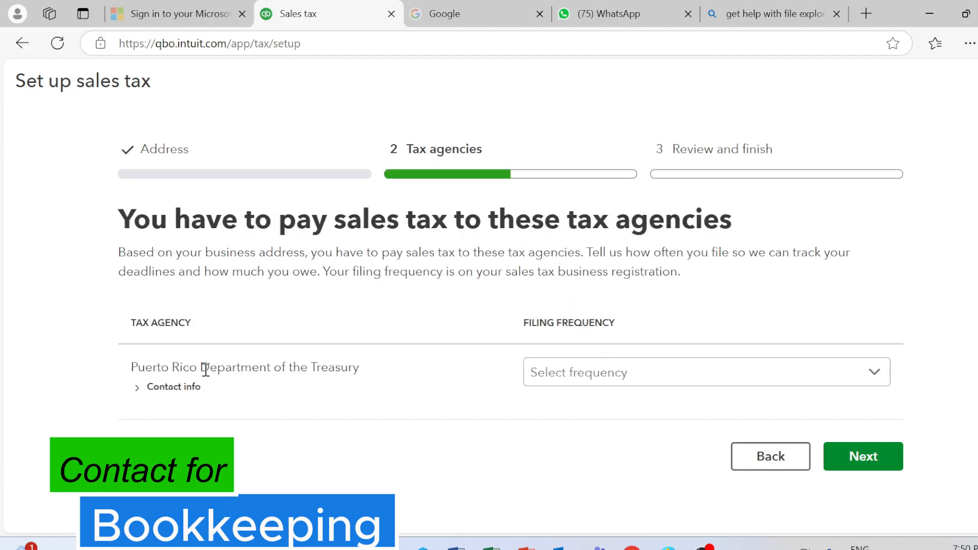
# - Set the filing frequency for the Puerto Rico Department of the Treasury to Quarterly and continue
pyautogui.click(559, 383)
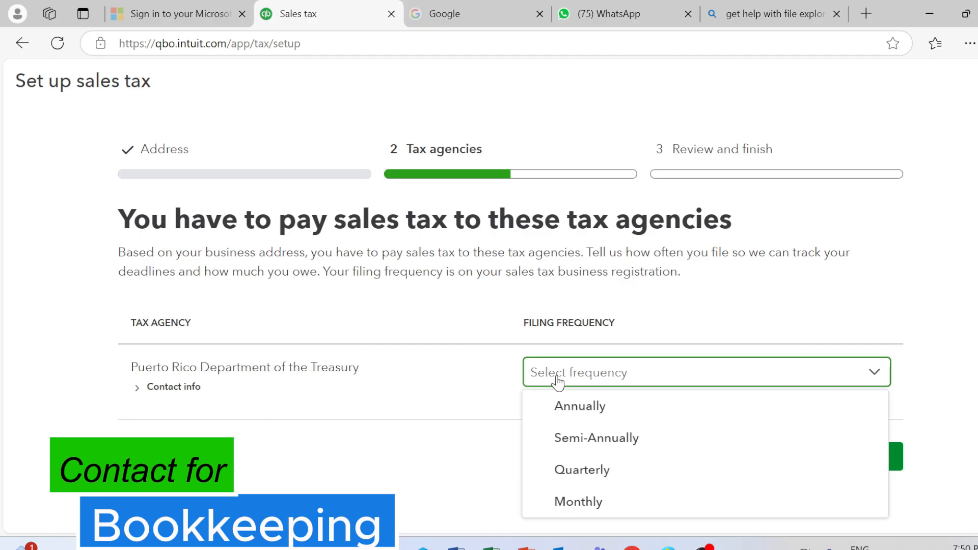
pyautogui.click(630, 472)
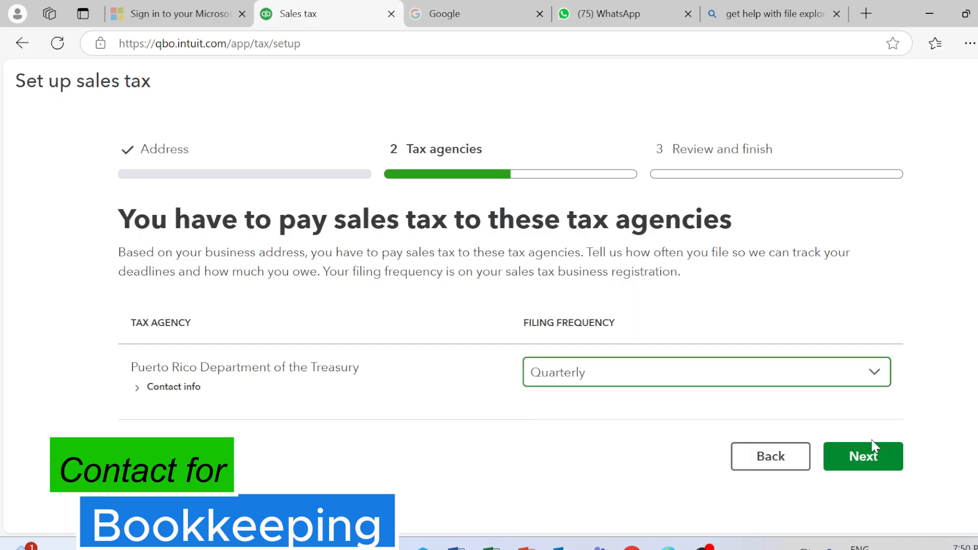
pyautogui.click(901, 464)
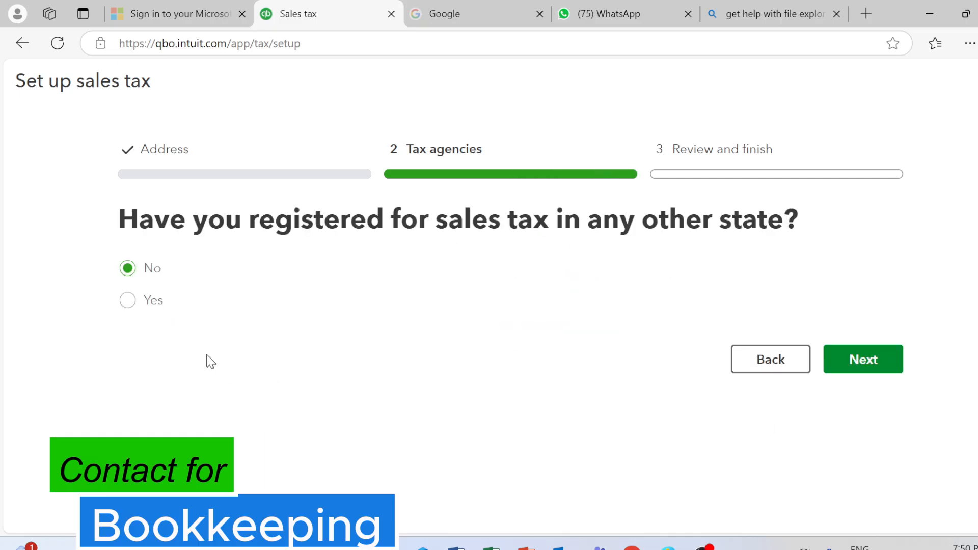
# - Answer Yes to registration in another state and add the Alabama, Birmingham agency with Quarterly filing
pyautogui.click(127, 305)
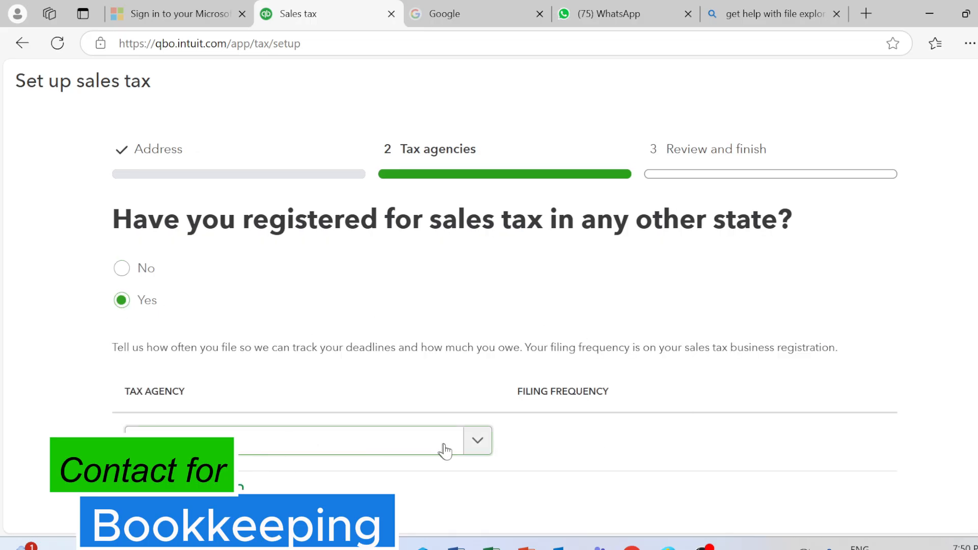
pyautogui.click(471, 455)
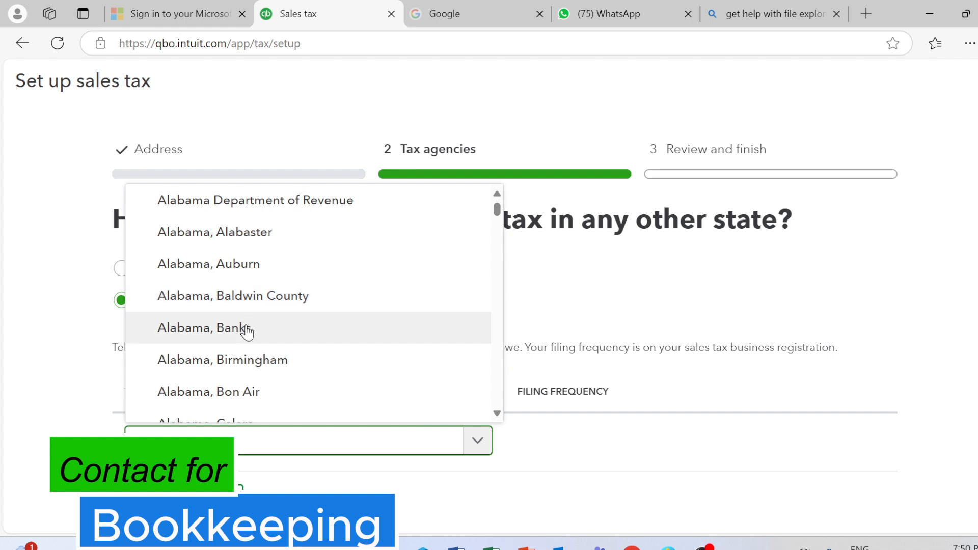
pyautogui.click(254, 354)
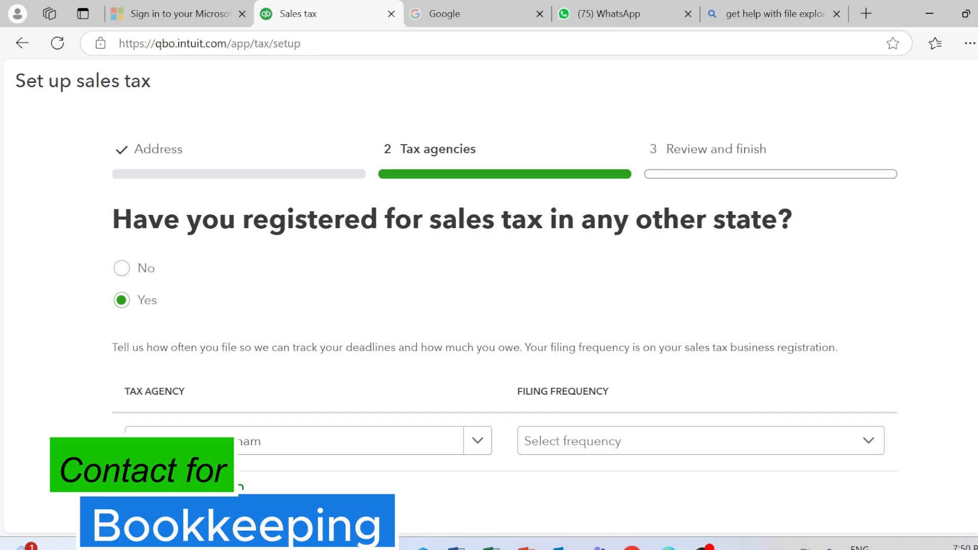
pyautogui.scroll(-1, 504, 318)
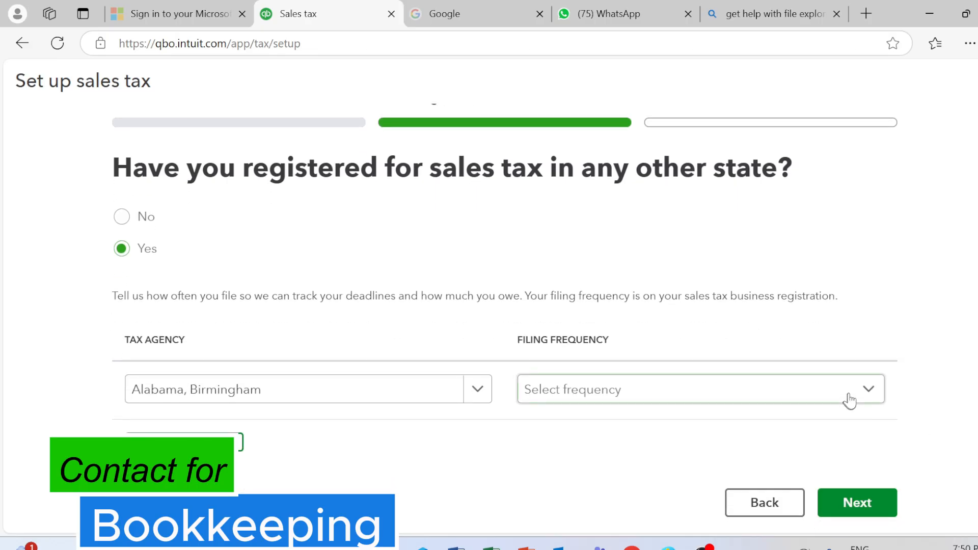
pyautogui.click(876, 393)
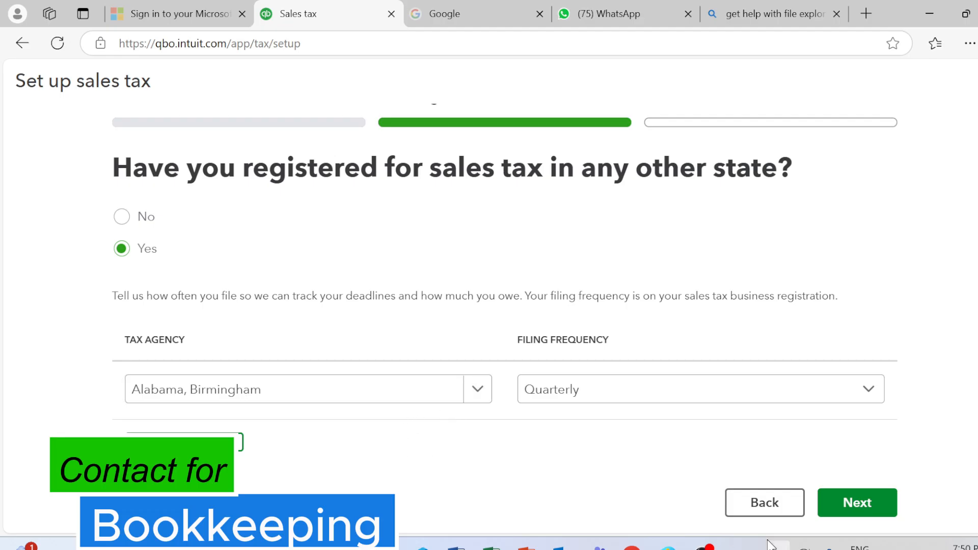
# - Proceed to the review of both tax agencies, finish the sales tax setup, and return to the Sales tax page
pyautogui.click(869, 504)
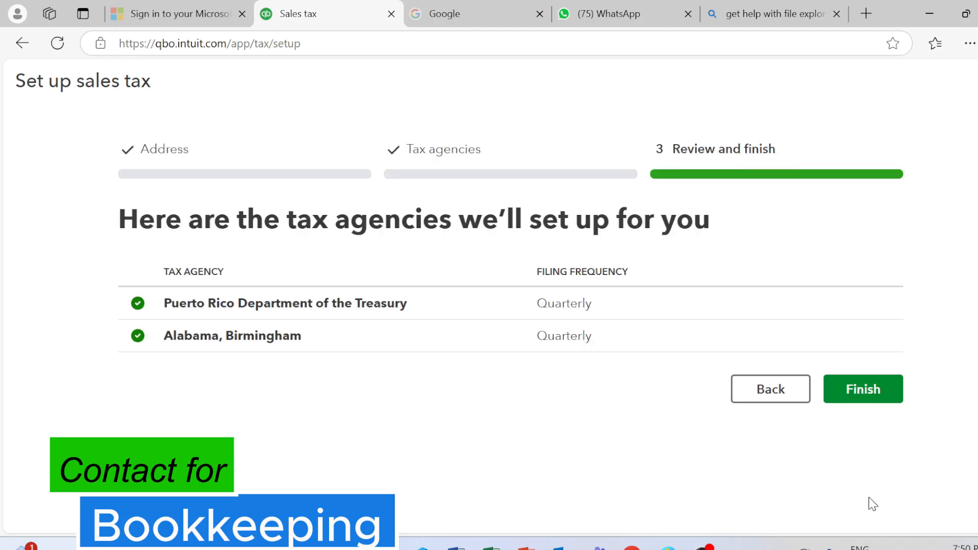
pyautogui.click(868, 390)
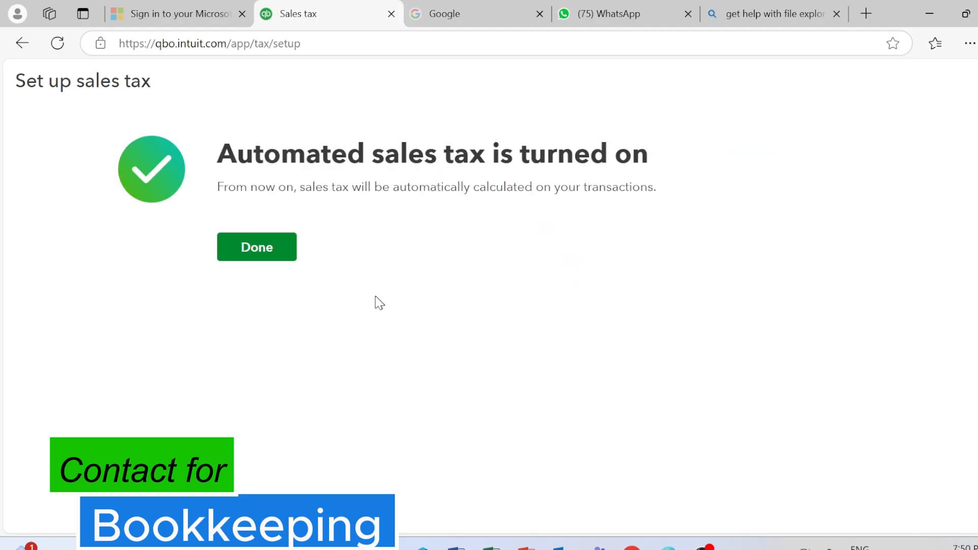
pyautogui.click(254, 259)
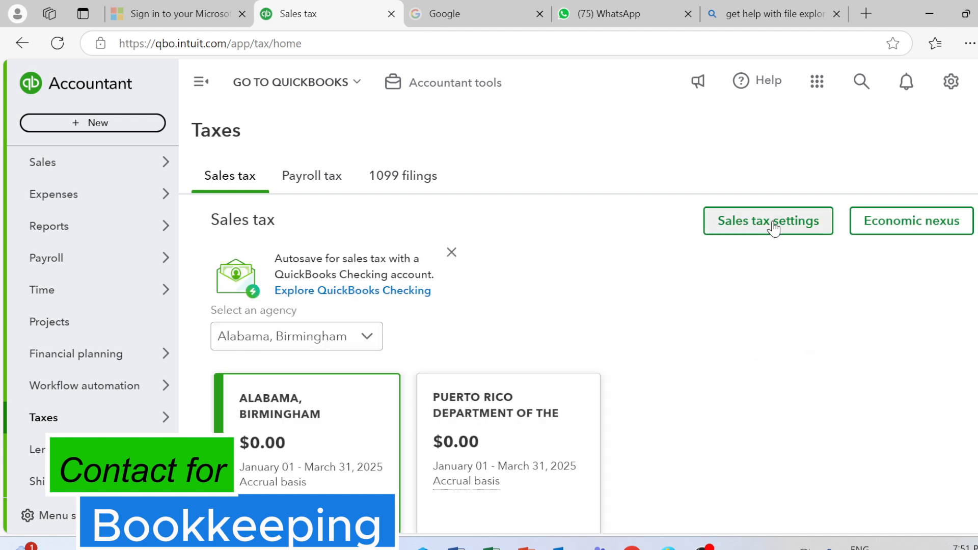
# - Open the sales tax settings and start a single custom sales tax rate named "17%"
pyautogui.click(773, 224)
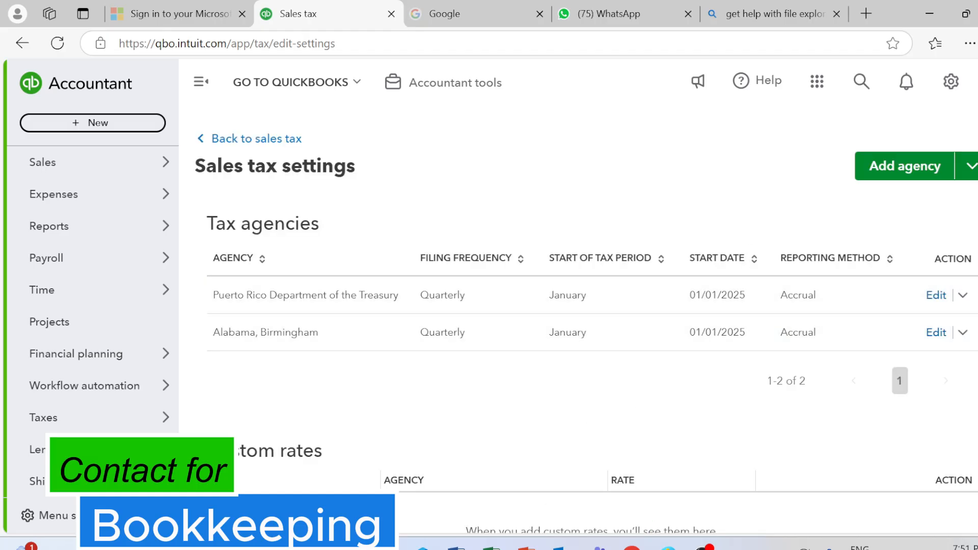
pyautogui.scroll(-1, 578, 331)
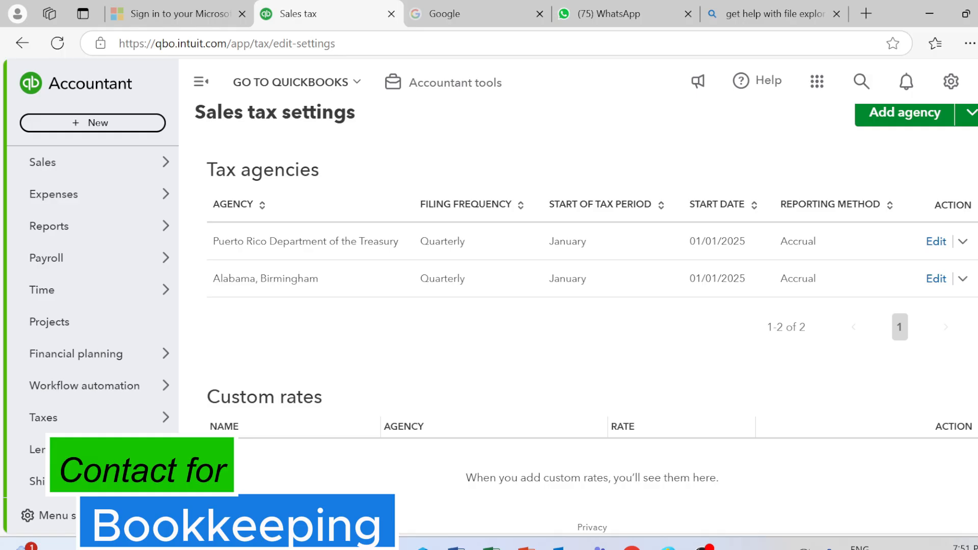
pyautogui.scroll(1, 586, 318)
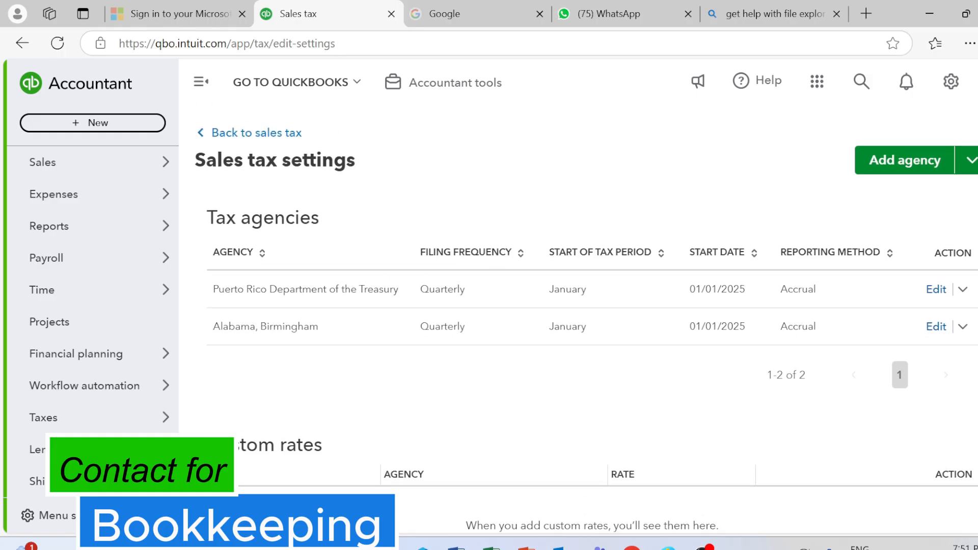
pyautogui.click(967, 163)
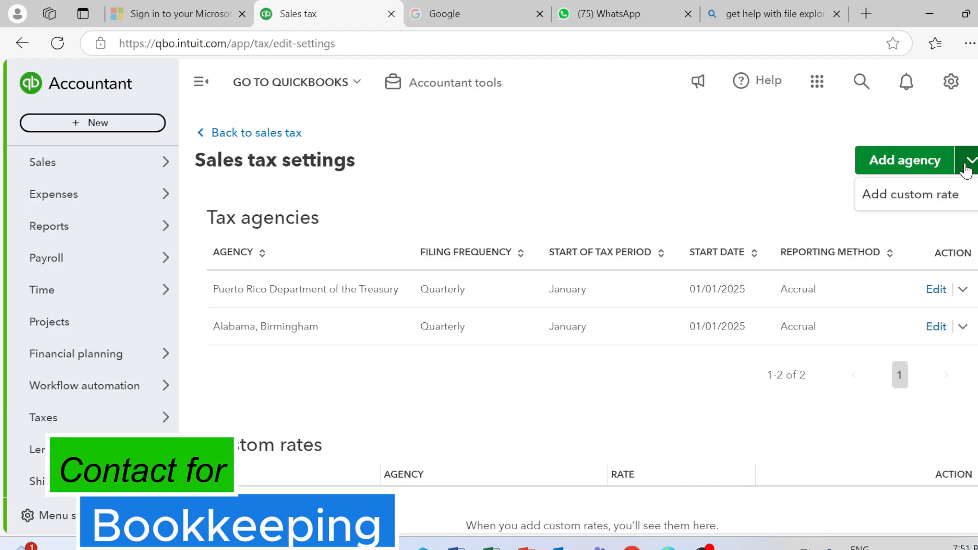
pyautogui.click(933, 198)
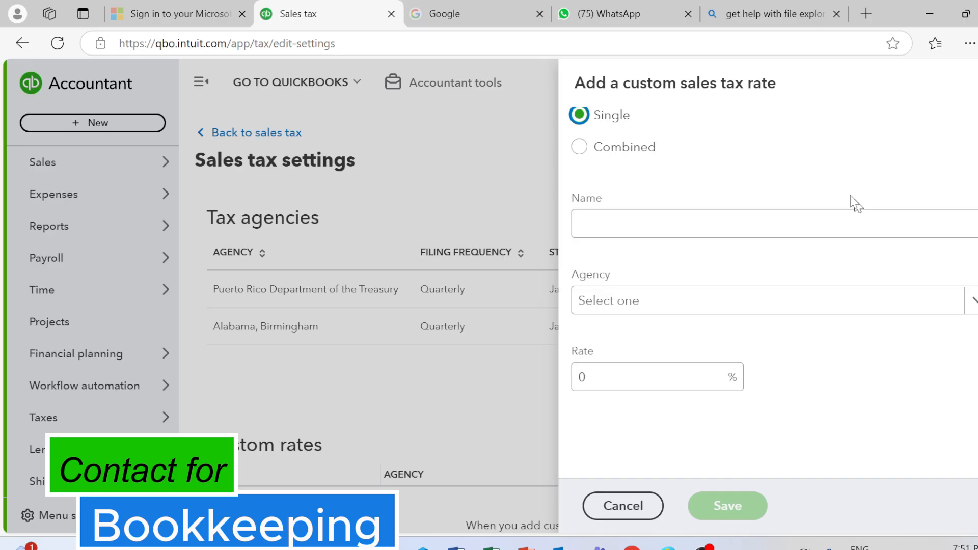
pyautogui.click(612, 230)
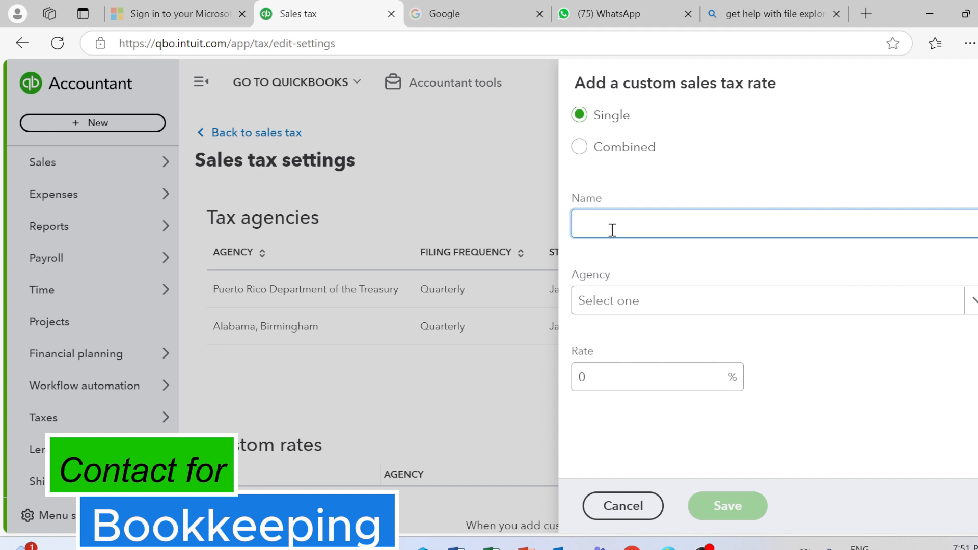
pyautogui.write('17%')
# - Assign the custom rate to the Alabama, Birmingham agency, set its rate to 17%, and save it
pyautogui.click(632, 301)
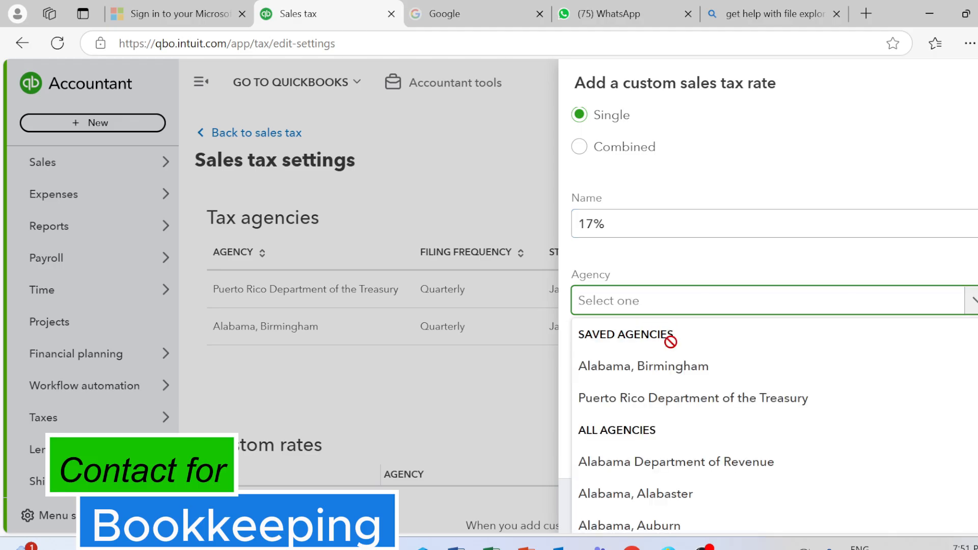
pyautogui.write('FBR')
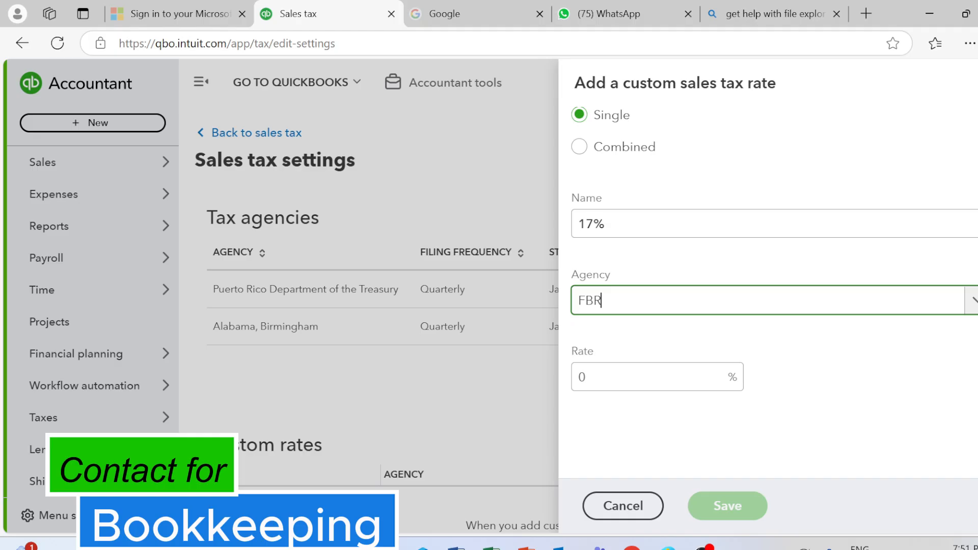
pyautogui.click(762, 308)
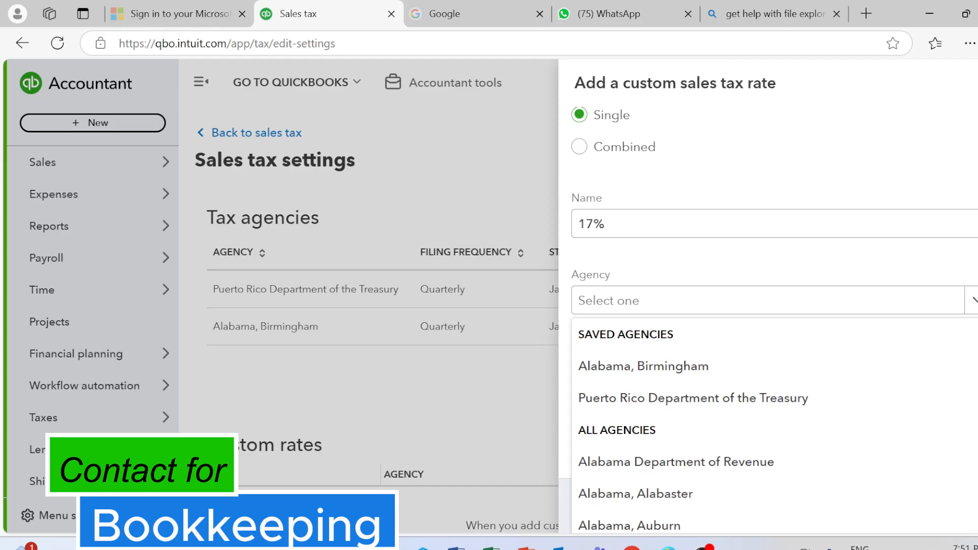
pyautogui.click(675, 366)
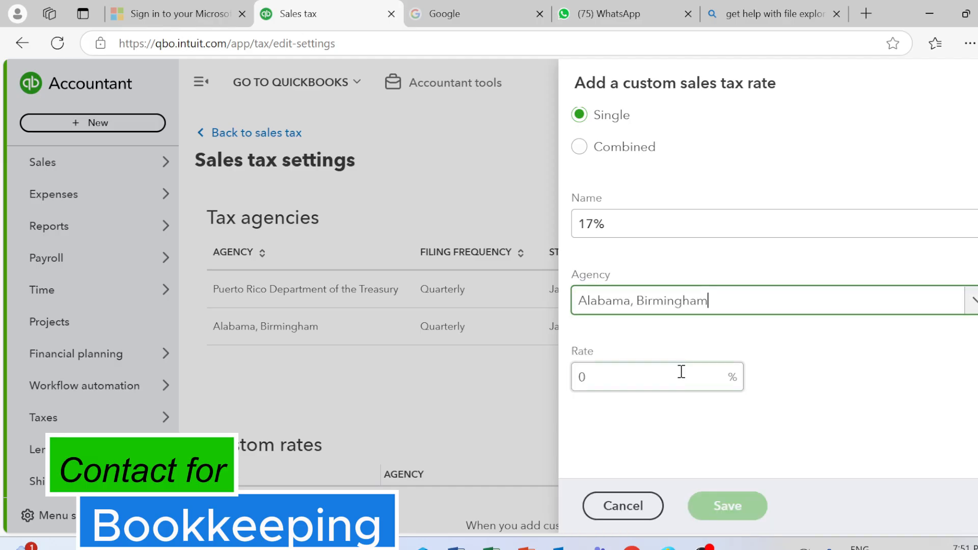
pyautogui.click(628, 370)
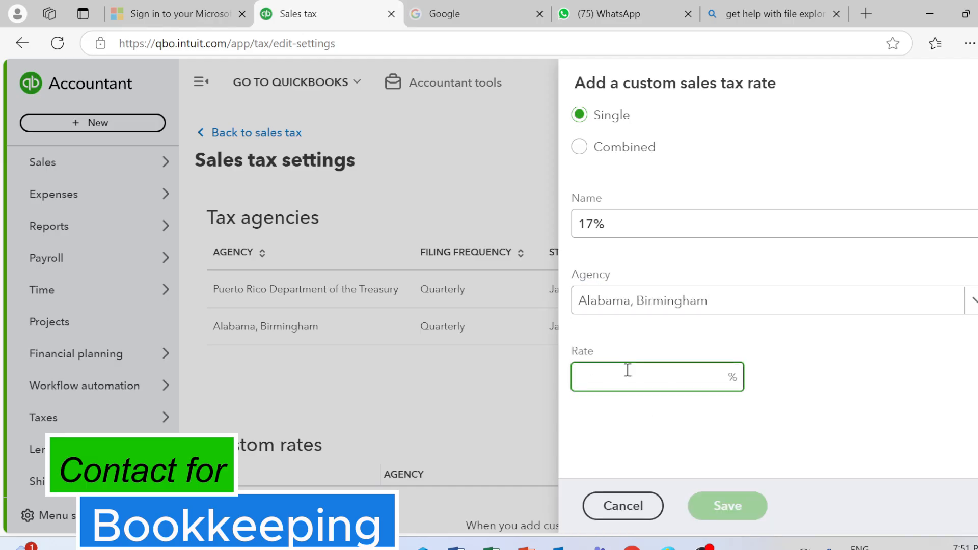
pyautogui.write('17')
pyautogui.click(787, 464)
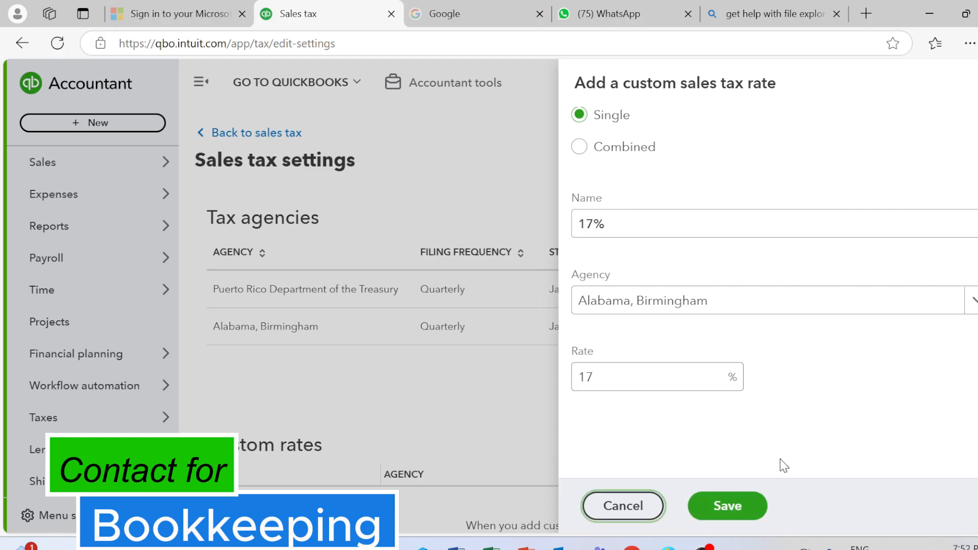
pyautogui.click(734, 515)
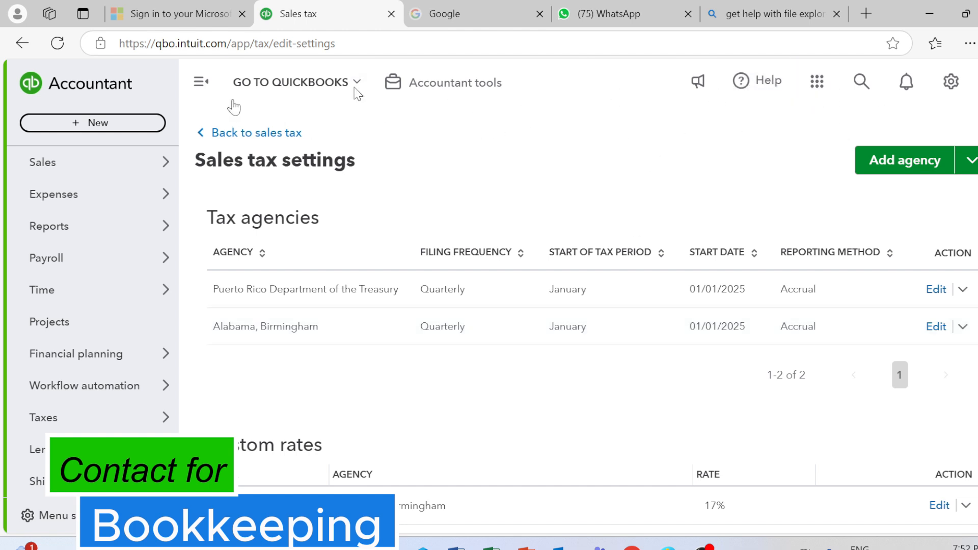
# - Create a new purchase order and select the last vendor in the vendor list
pyautogui.click(101, 129)
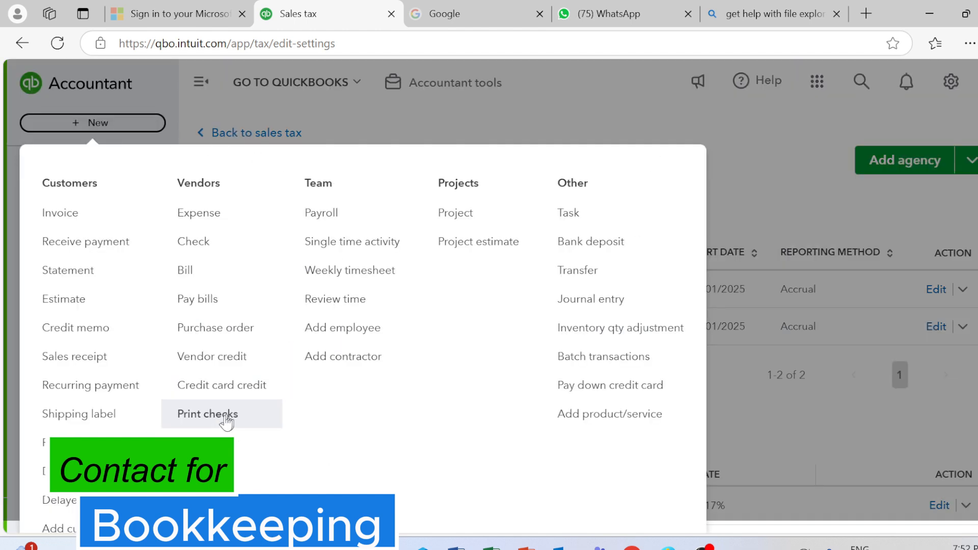
pyautogui.click(208, 339)
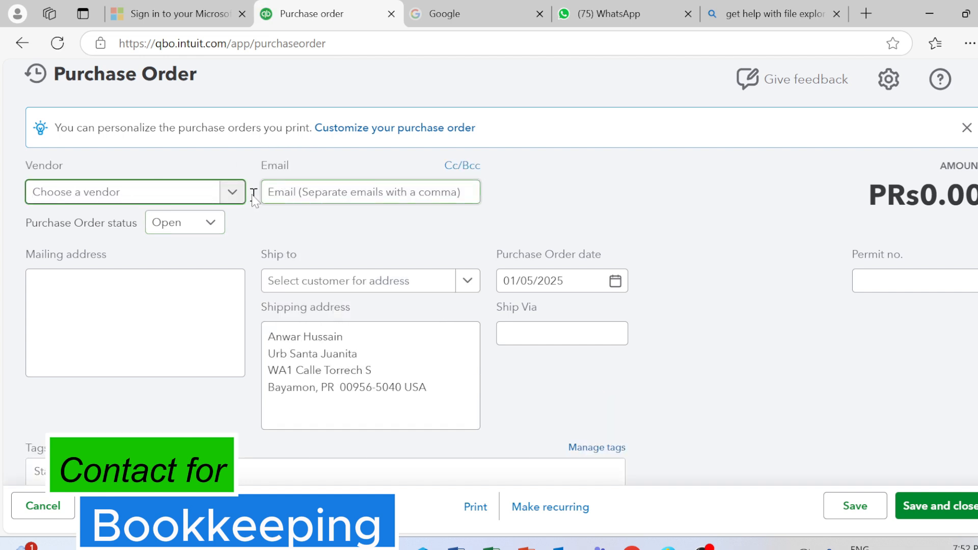
pyautogui.click(233, 193)
pyautogui.click(125, 264)
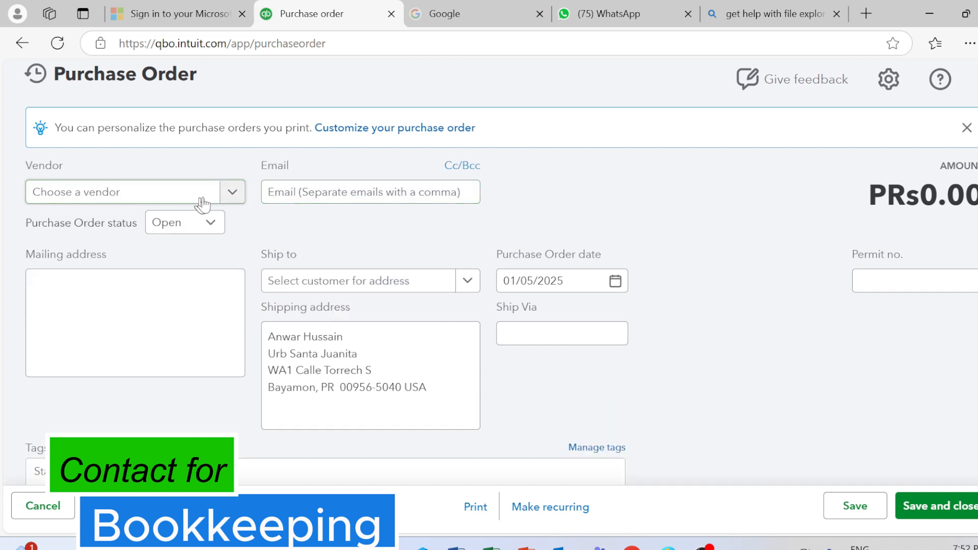
pyautogui.click(229, 197)
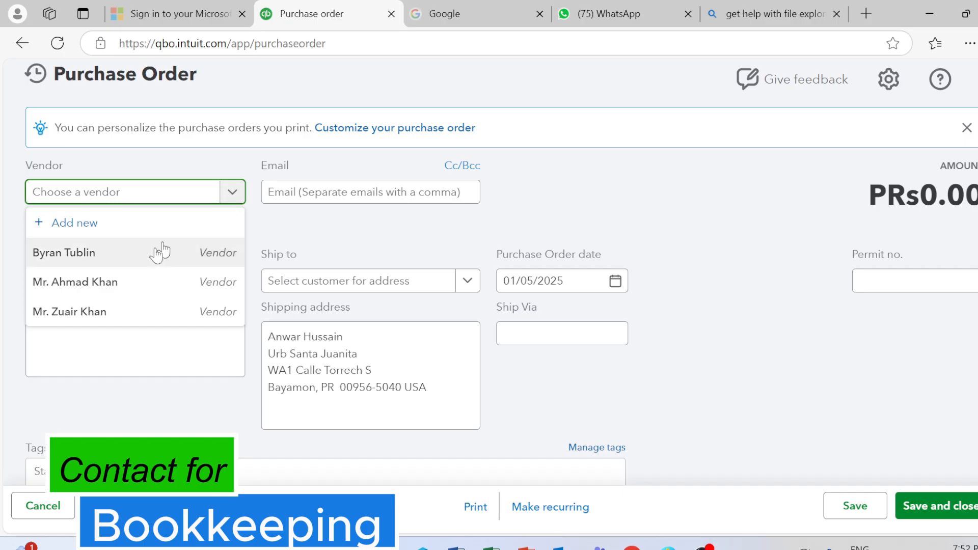
pyautogui.click(110, 320)
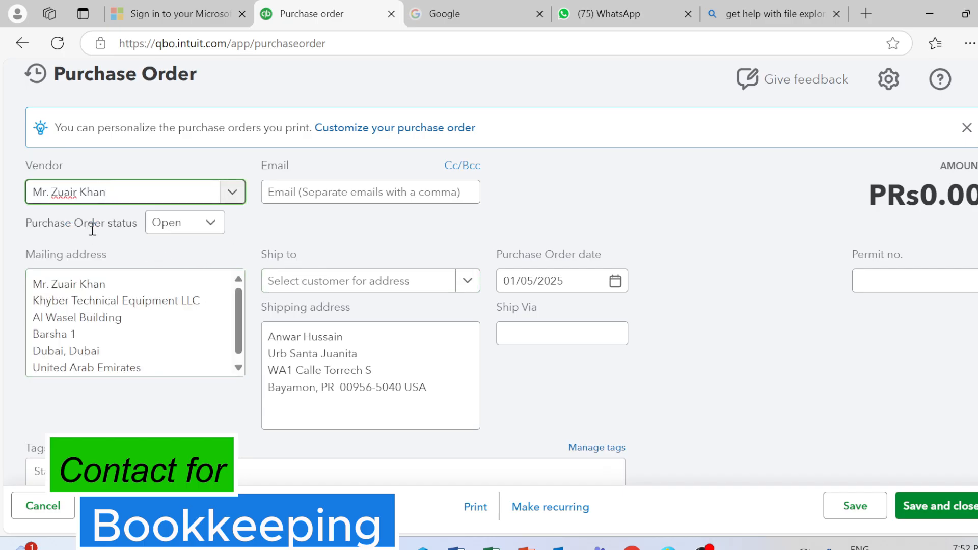
# - Review the available purchase order status options, leaving the status set to Open
pyautogui.click(212, 230)
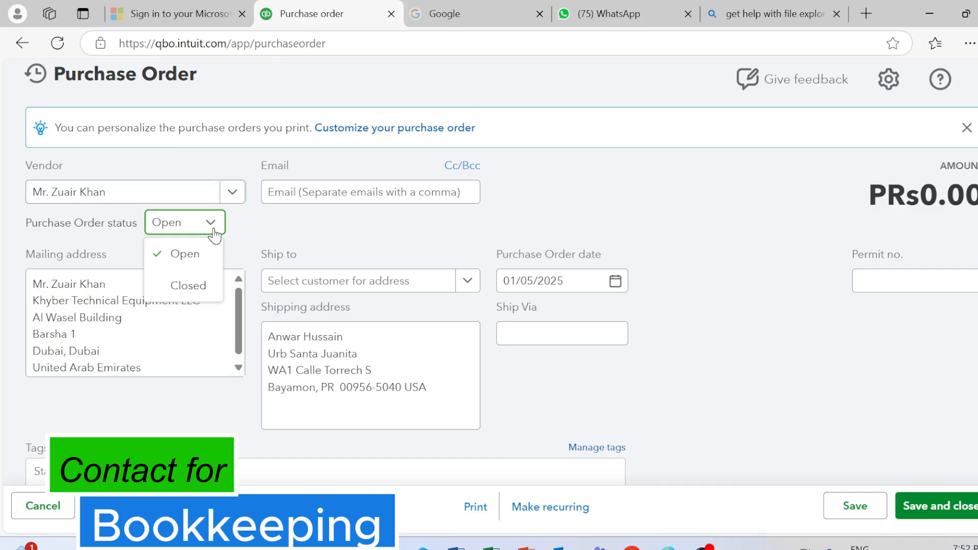
pyautogui.click(214, 236)
pyautogui.click(214, 235)
pyautogui.click(214, 235)
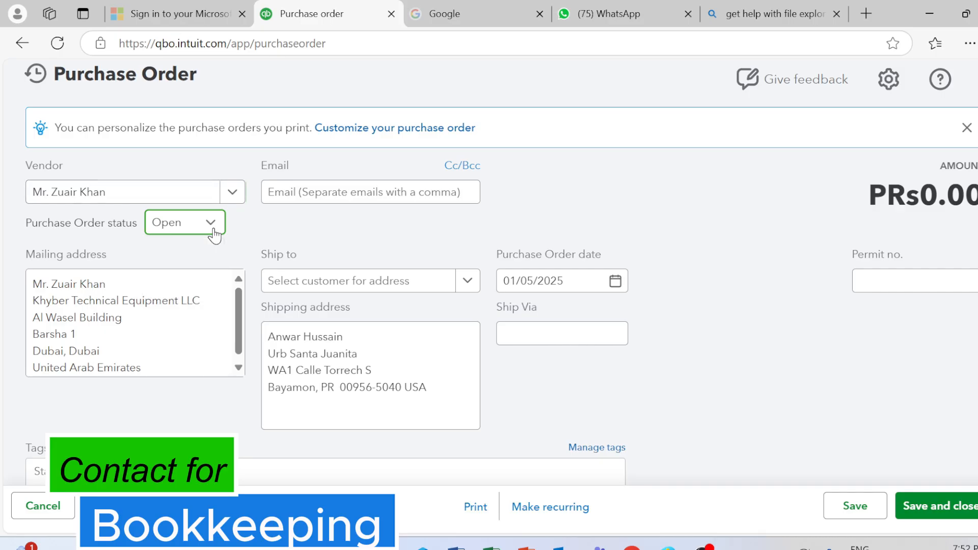
pyautogui.click(214, 235)
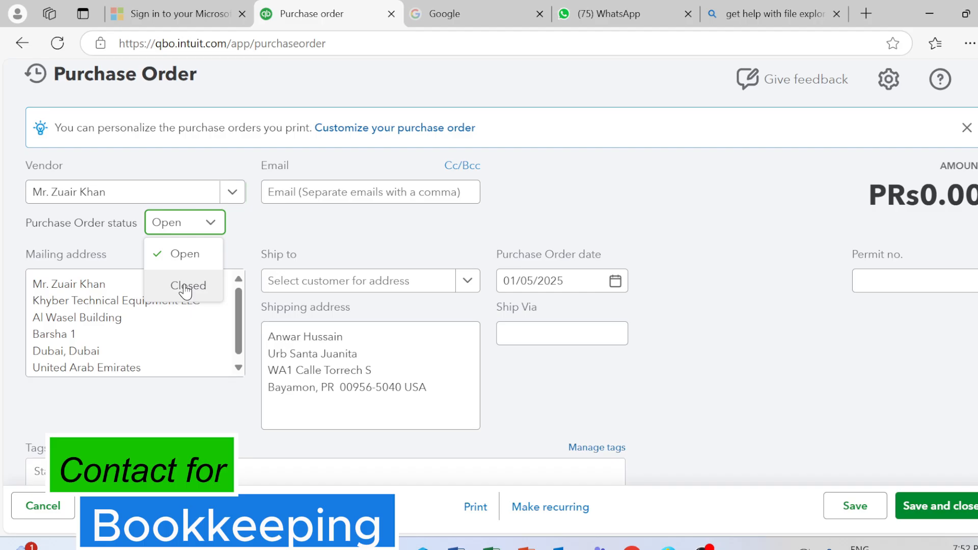
pyautogui.click(278, 234)
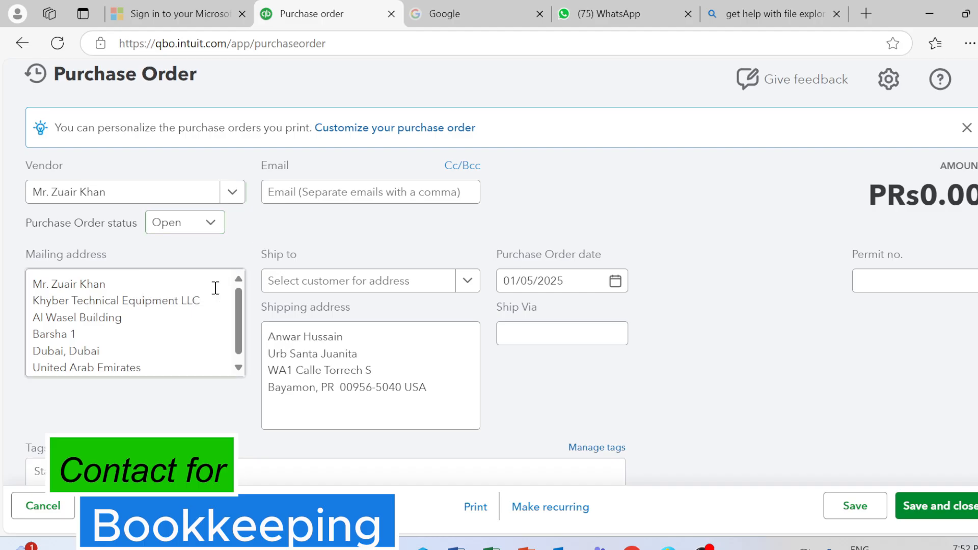
# - Examine the purchase order's shipping address, tags, category details and item details sections
pyautogui.click(399, 325)
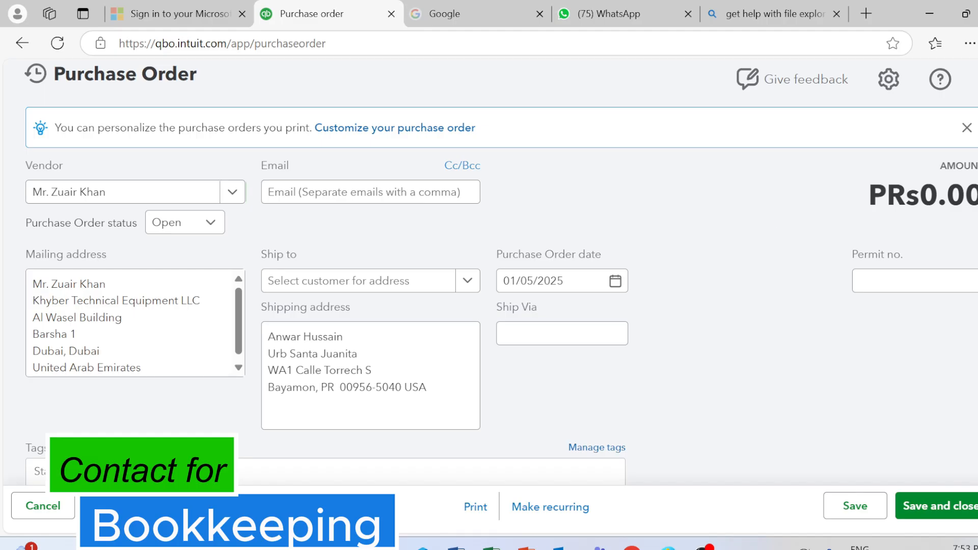
pyautogui.scroll(-2, 490, 283)
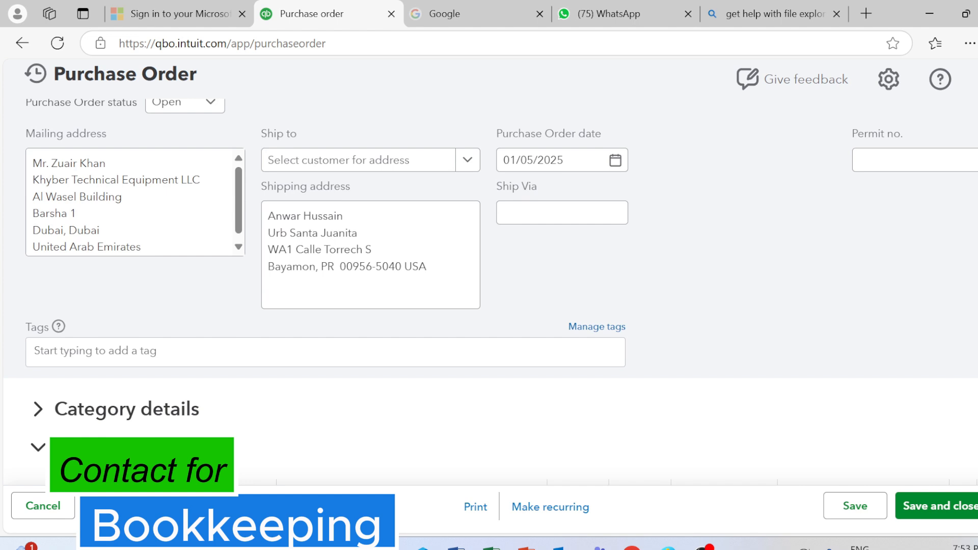
pyautogui.scroll(2, 490, 283)
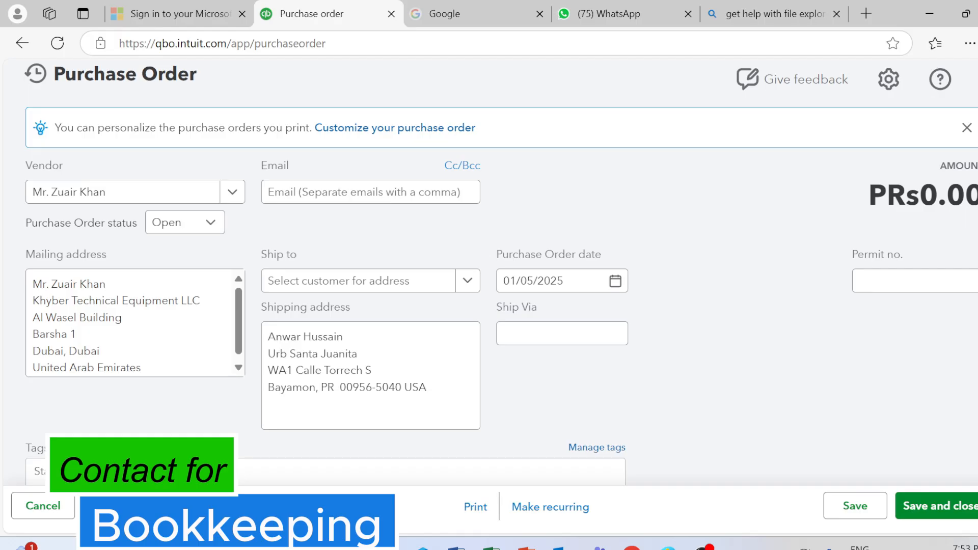
pyautogui.scroll(-1, 502, 292)
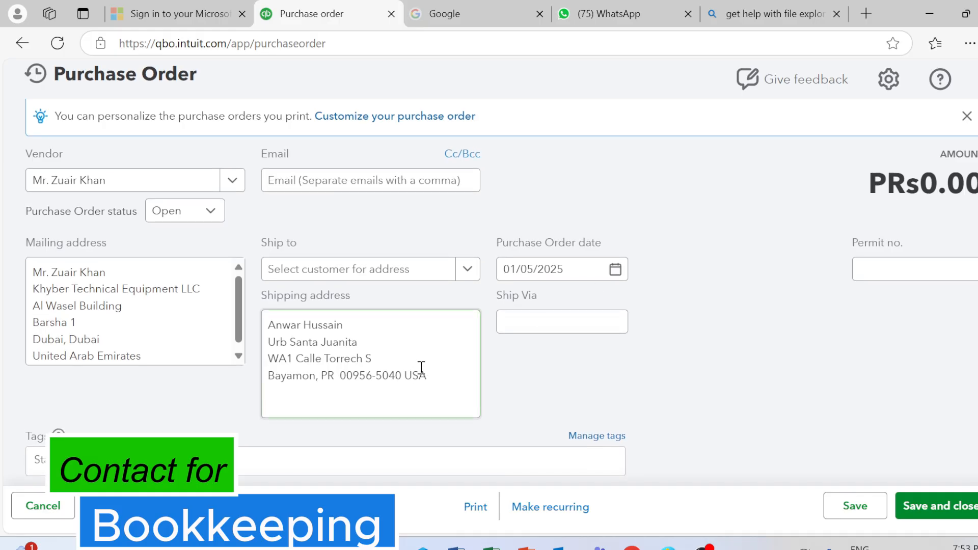
pyautogui.moveTo(267, 326); pyautogui.dragTo(444, 396)
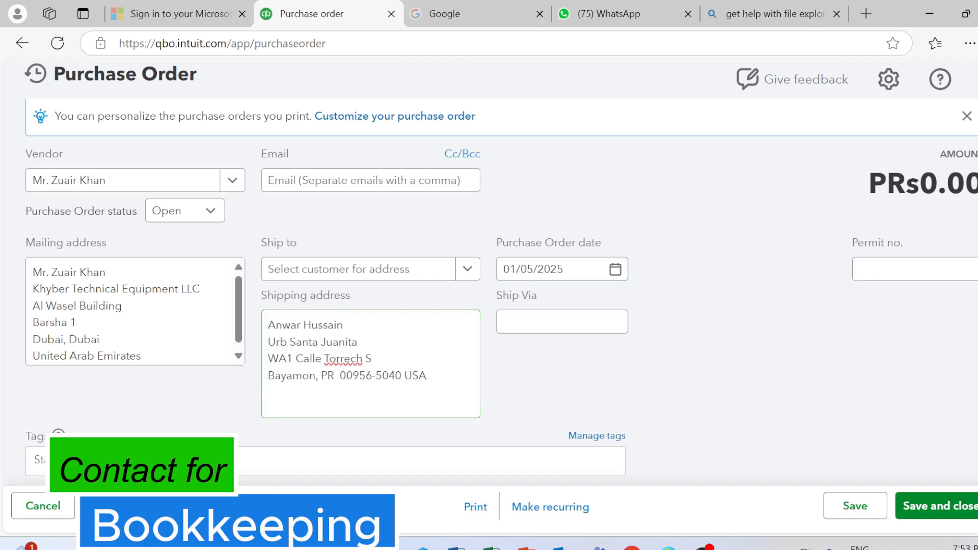
pyautogui.scroll(-5, 491, 292)
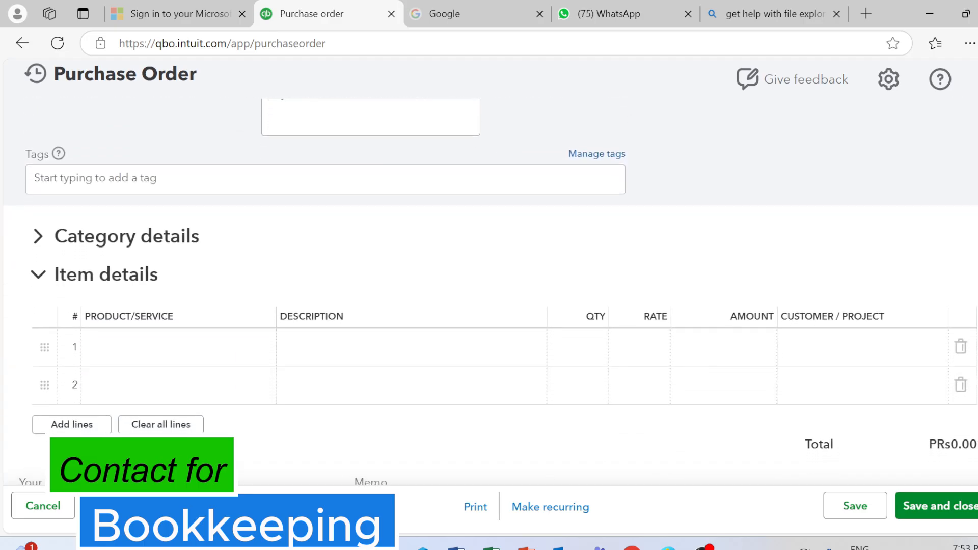
pyautogui.scroll(-4, 490, 292)
pyautogui.scroll(3, 491, 292)
pyautogui.scroll(2, 164, 372)
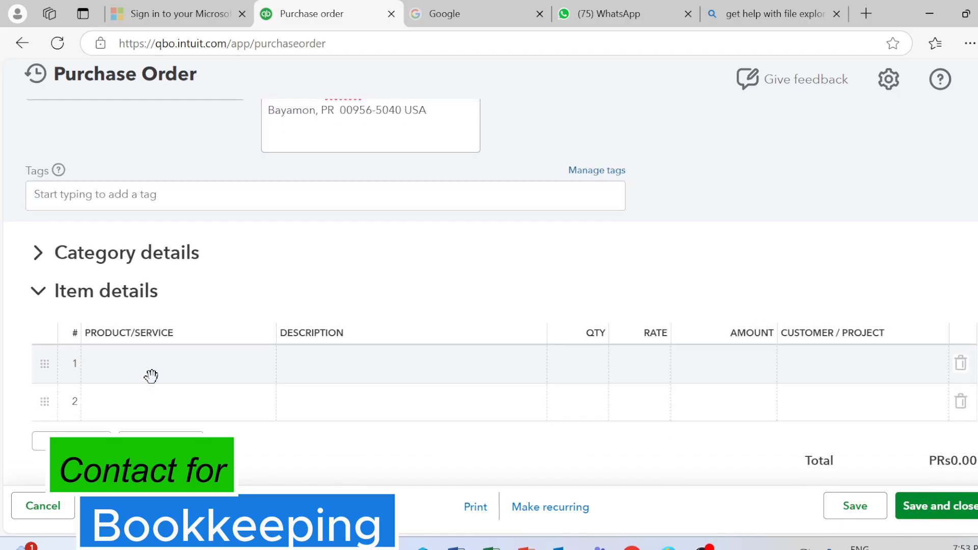
# - Add a new product of type Inventory from the first item line of the purchase order
pyautogui.click(153, 377)
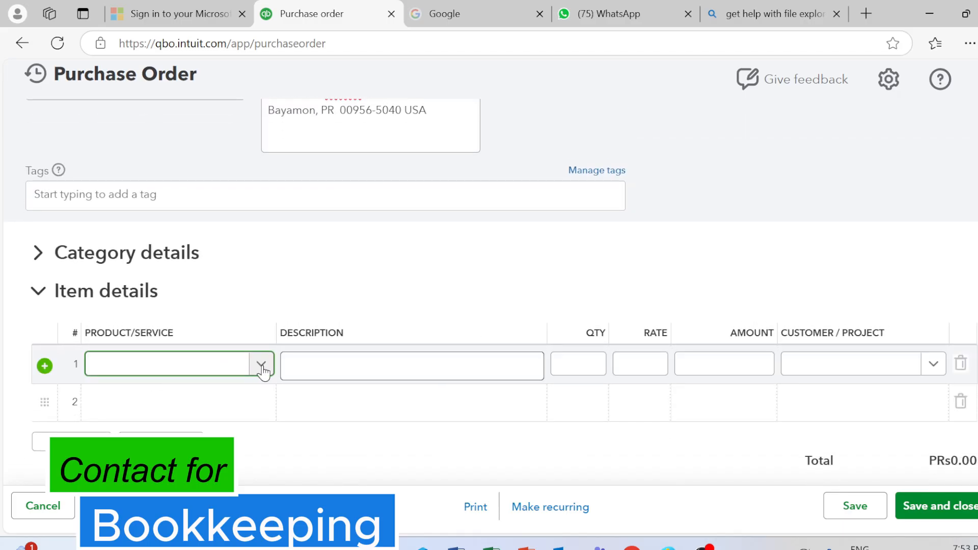
pyautogui.click(261, 365)
pyautogui.click(141, 398)
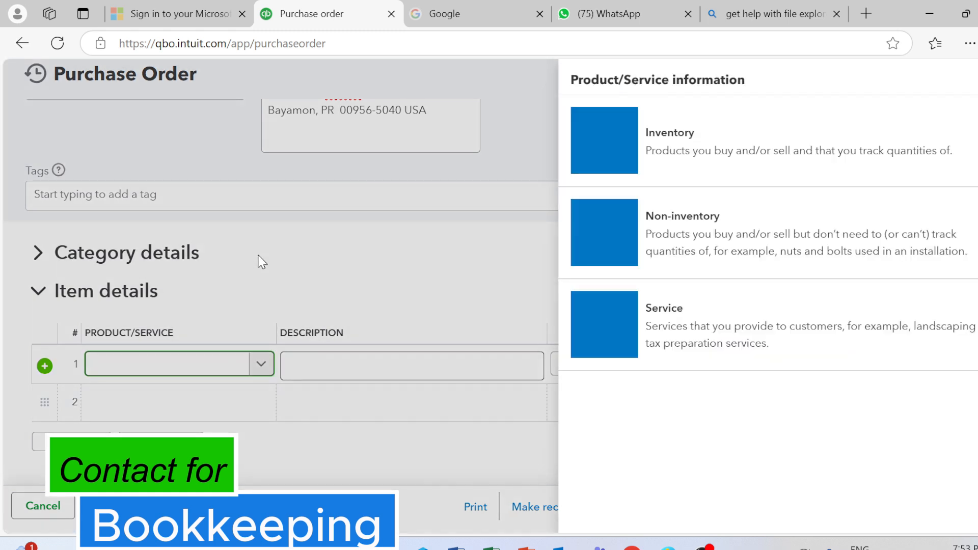
pyautogui.click(708, 139)
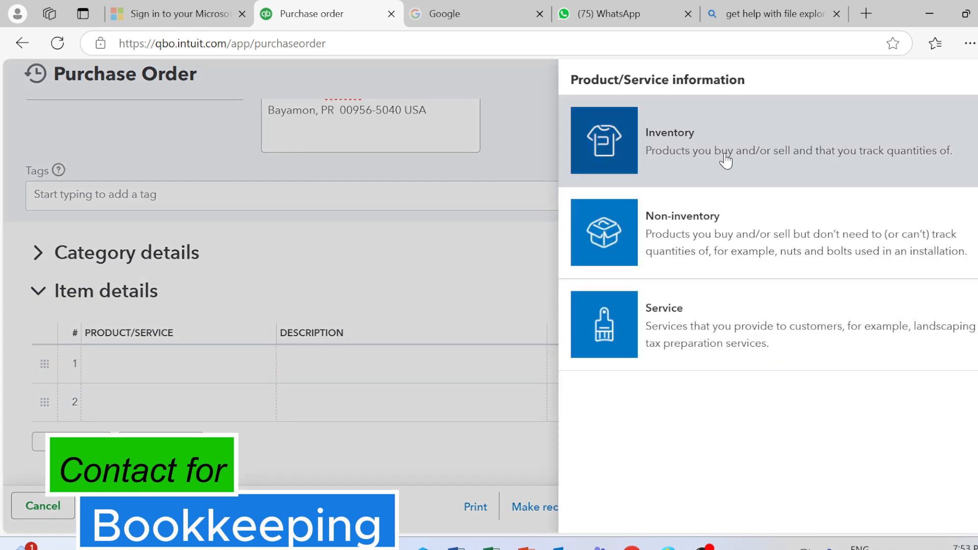
# - Name the inventory product "TYRES 22999" and assign it to the Tyres category
pyautogui.click(687, 215)
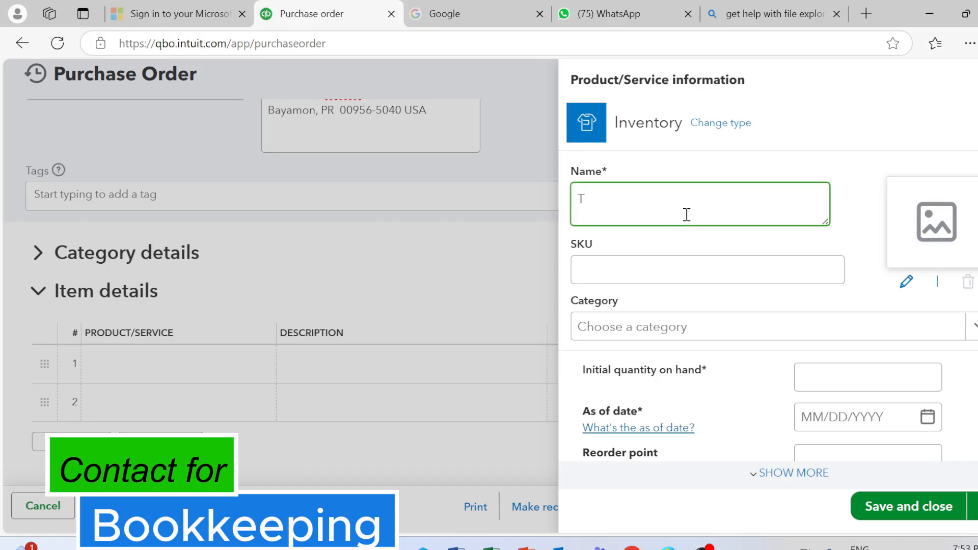
pyautogui.write('TYRES 22999')
pyautogui.click(772, 337)
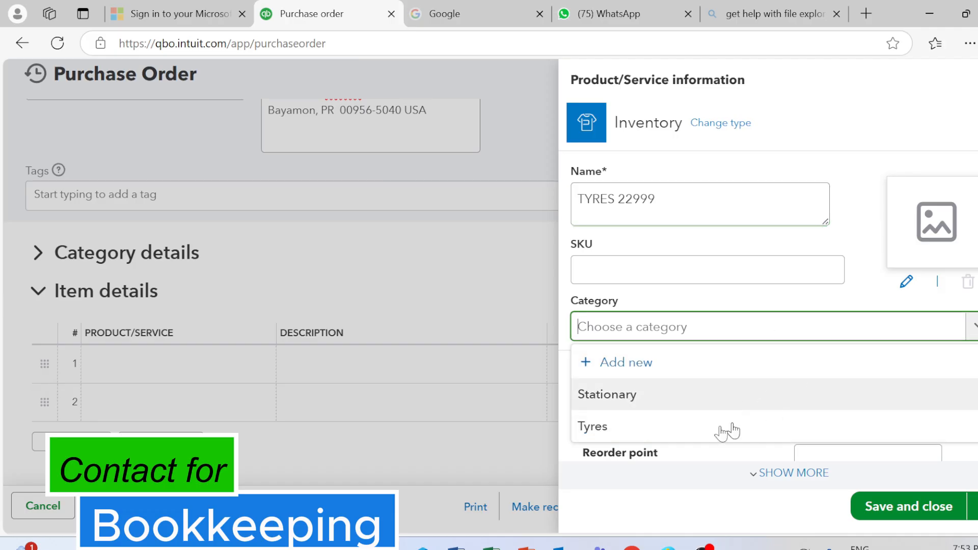
pyautogui.click(622, 431)
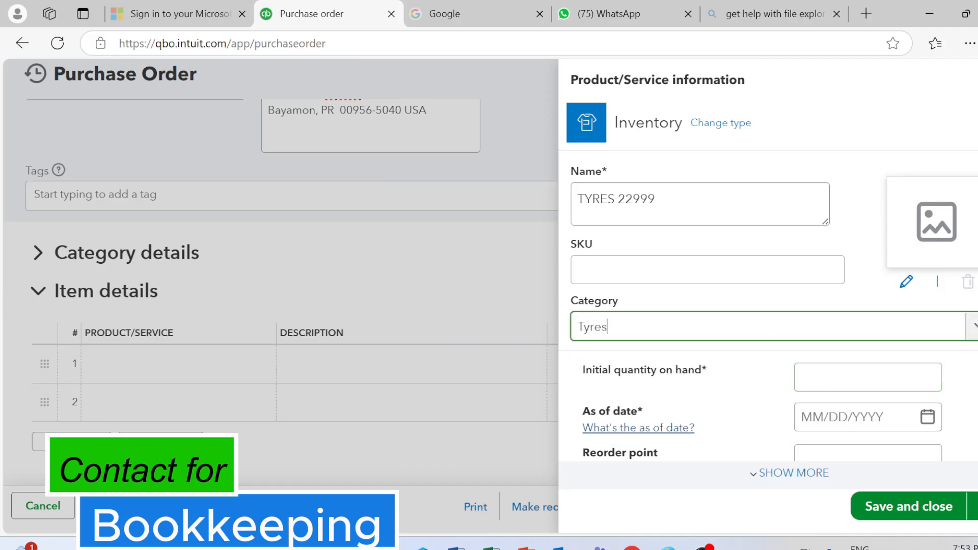
# - Set the new inventory product's initial quantity on hand to 0
pyautogui.scroll(-3, 768, 260)
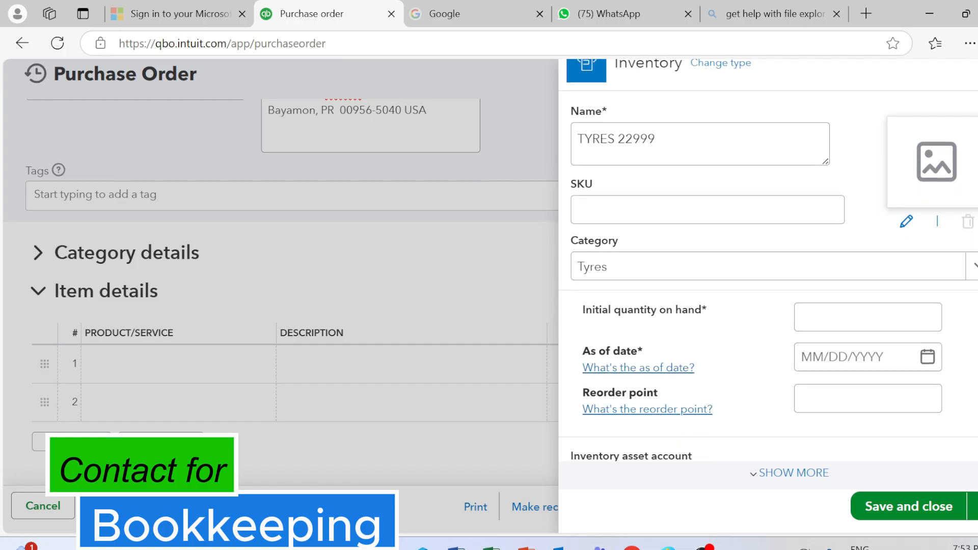
pyautogui.scroll(-1, 928, 203)
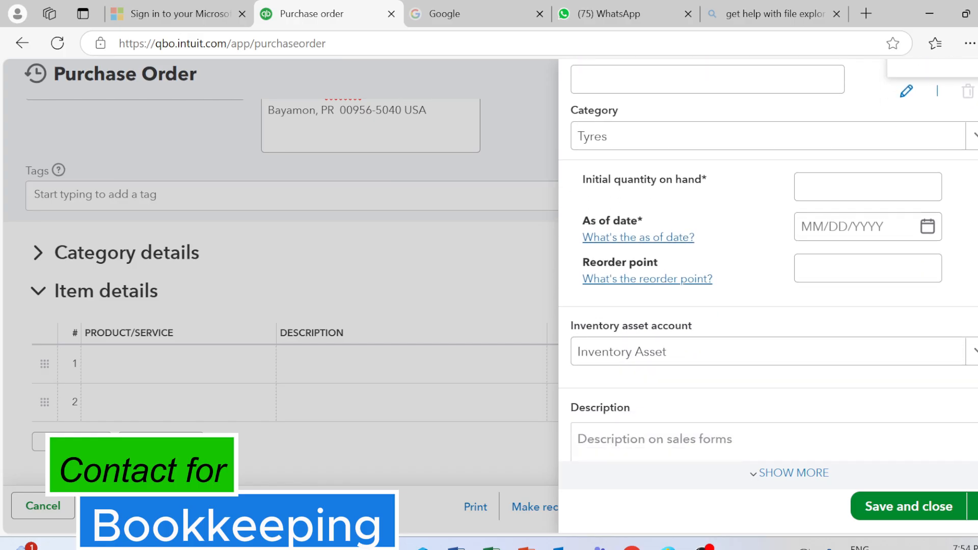
pyautogui.click(927, 188)
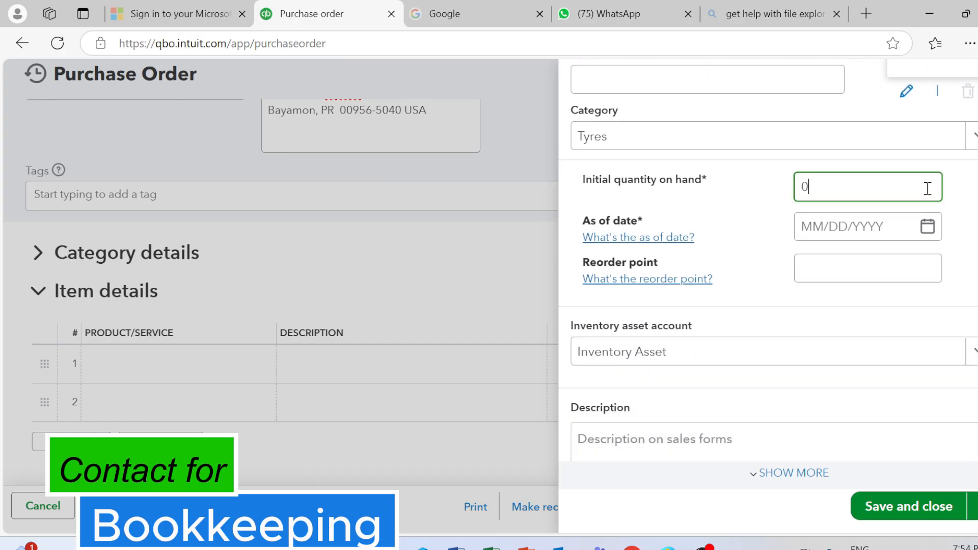
# - Set the product's expense account to Supplies & Materials under Cost of Goods Sold and try to save the product
pyautogui.scroll(-5, 768, 259)
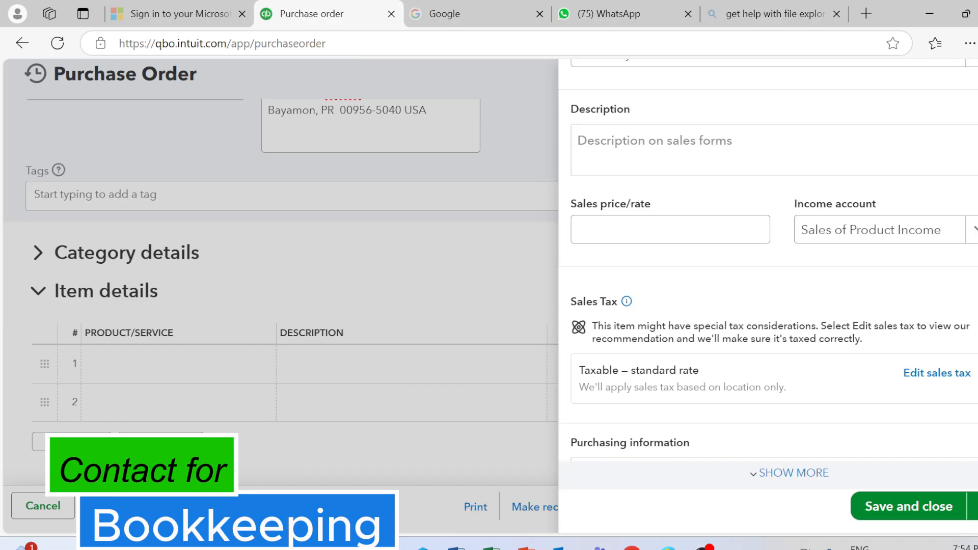
pyautogui.scroll(-3, 768, 275)
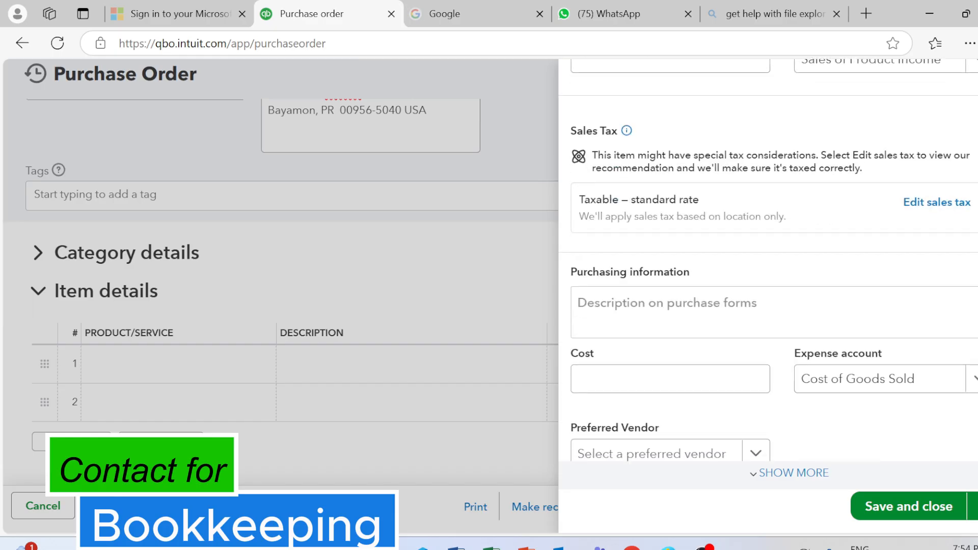
pyautogui.click(973, 378)
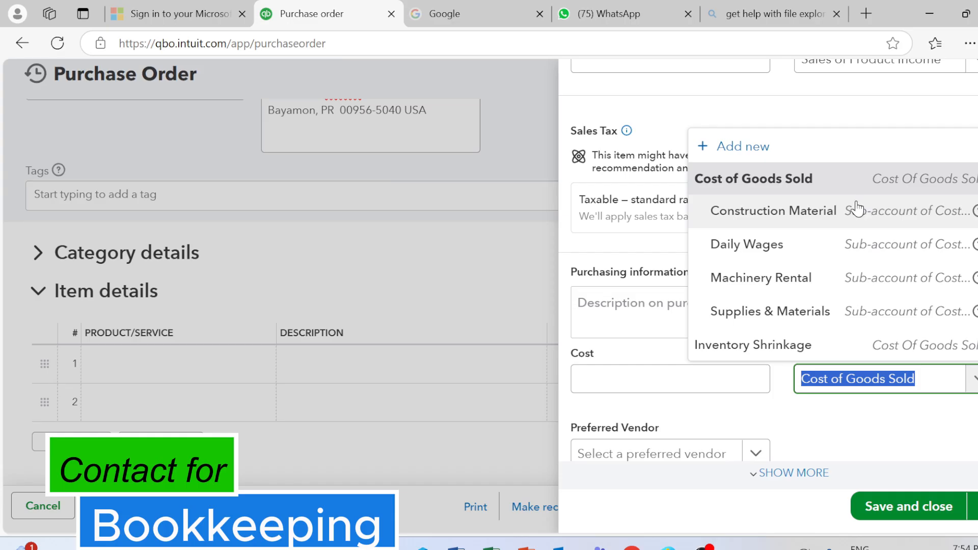
pyautogui.click(840, 316)
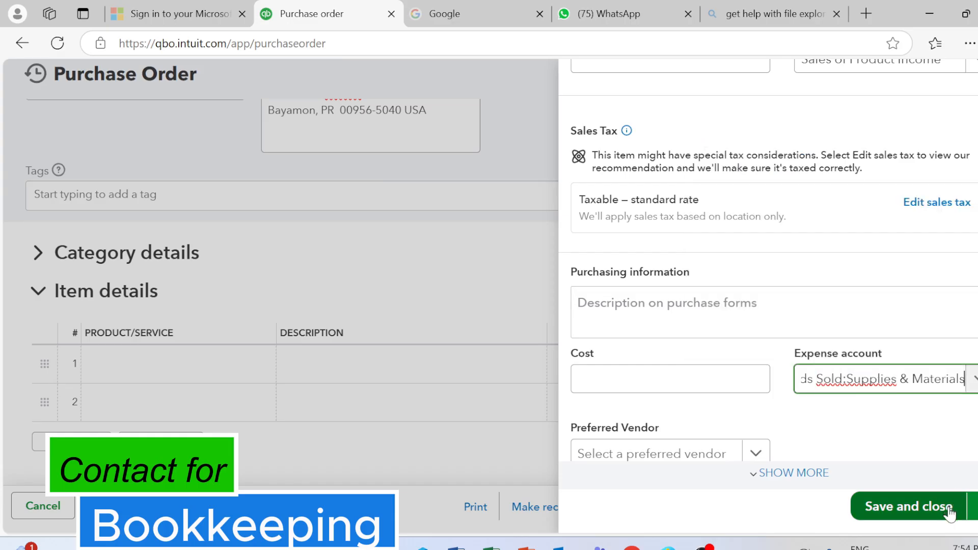
pyautogui.click(915, 513)
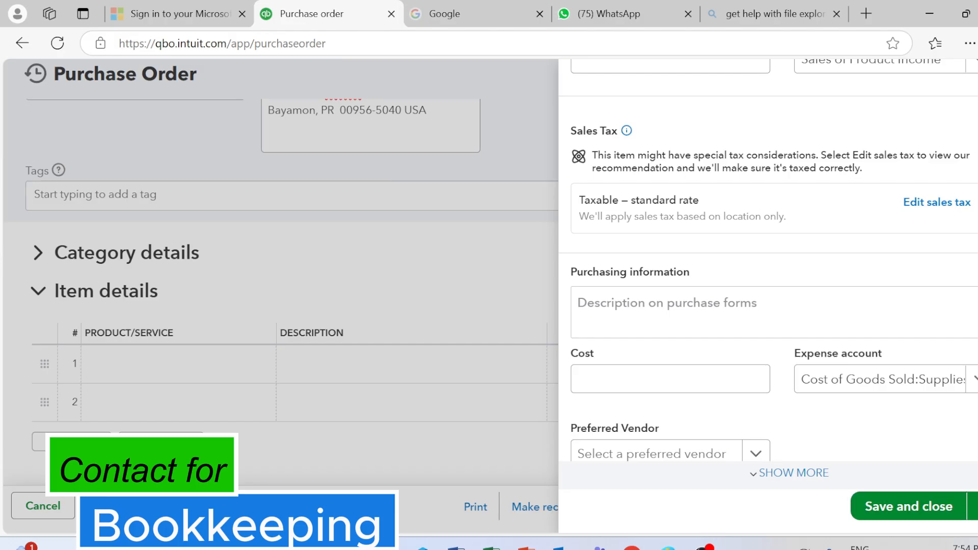
# - Clear the product's initial quantity on hand and try to save the product again
pyautogui.scroll(-1, 769, 273)
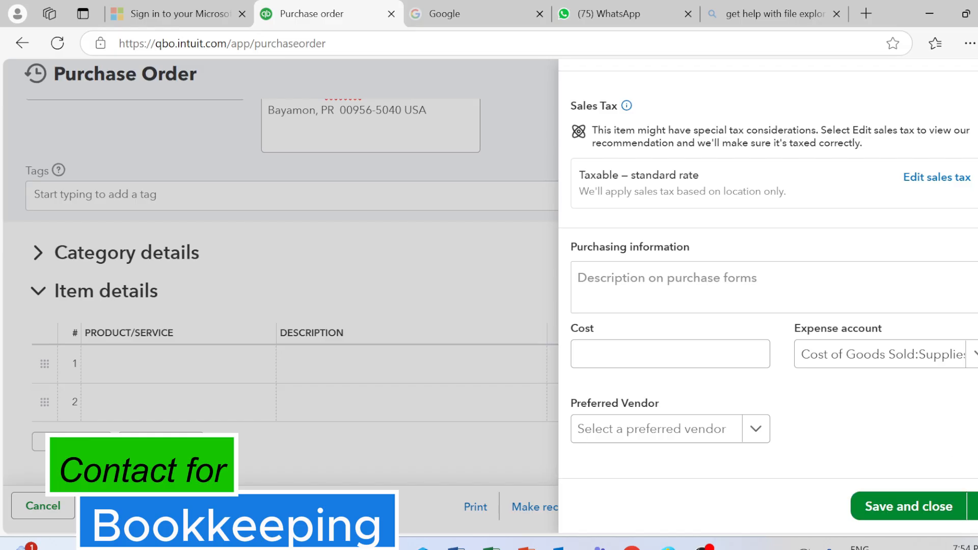
pyautogui.scroll(5, 769, 260)
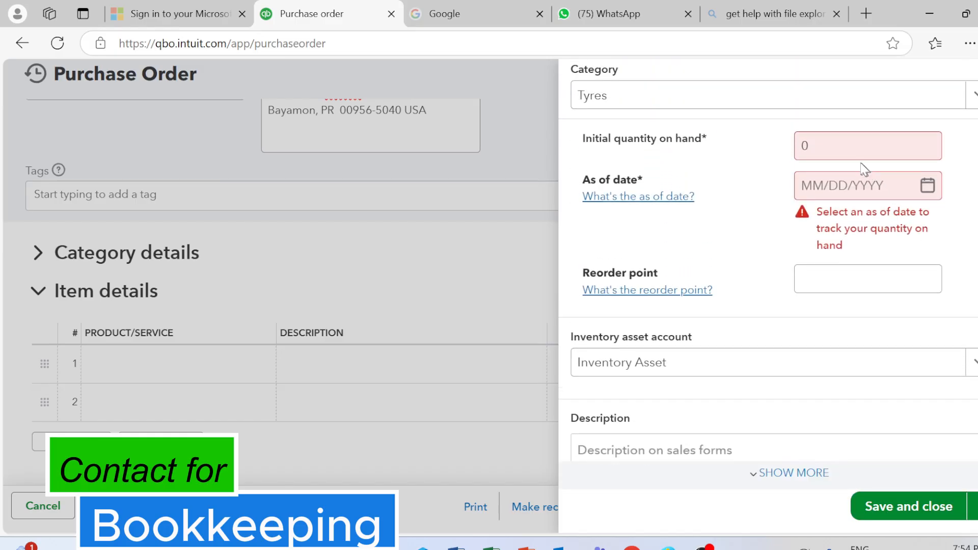
pyautogui.click(845, 150)
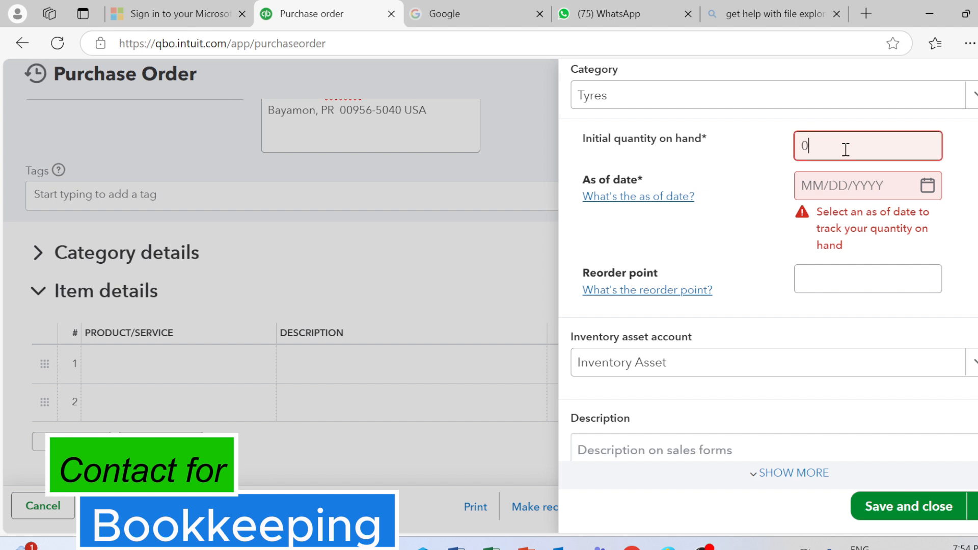
pyautogui.press('BackSpace')
pyautogui.press('Tab')
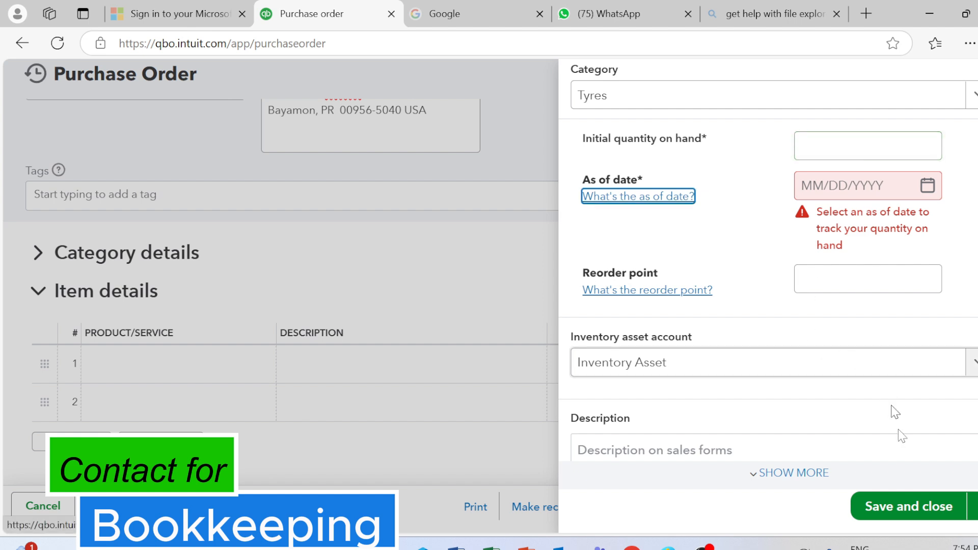
pyautogui.click(896, 508)
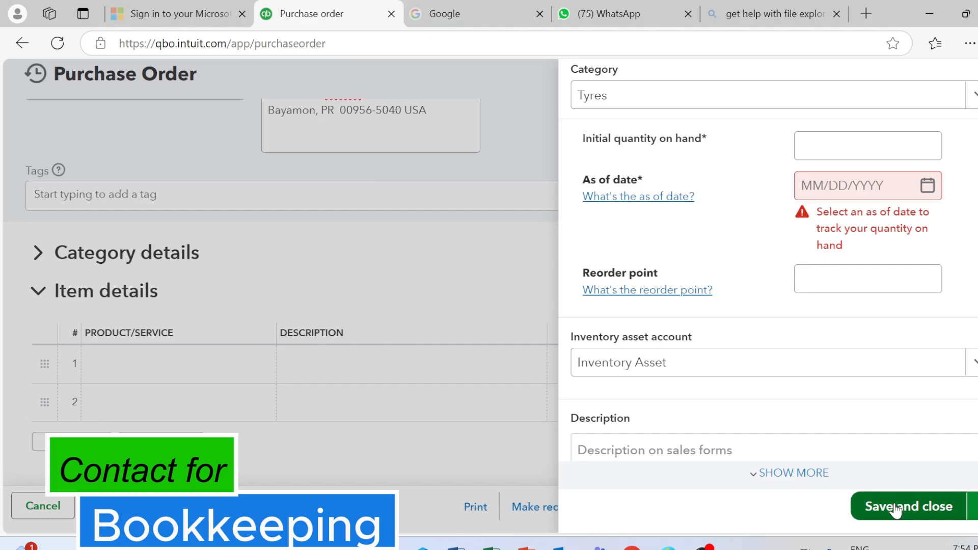
# - Enter an initial quantity on hand of 0 with the as-of date 01/05/2025, and save the product
pyautogui.click(874, 147)
pyautogui.write('0')
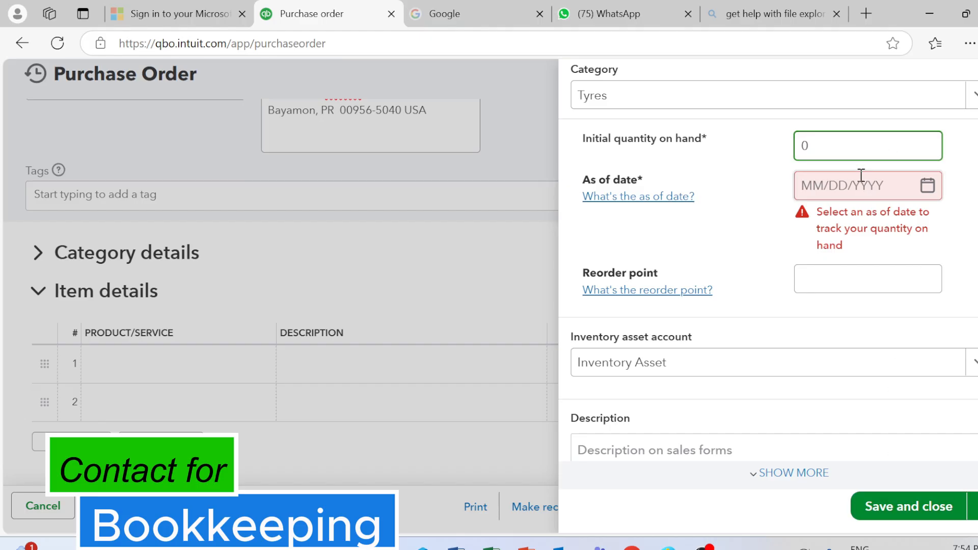
pyautogui.click(846, 187)
pyautogui.click(928, 185)
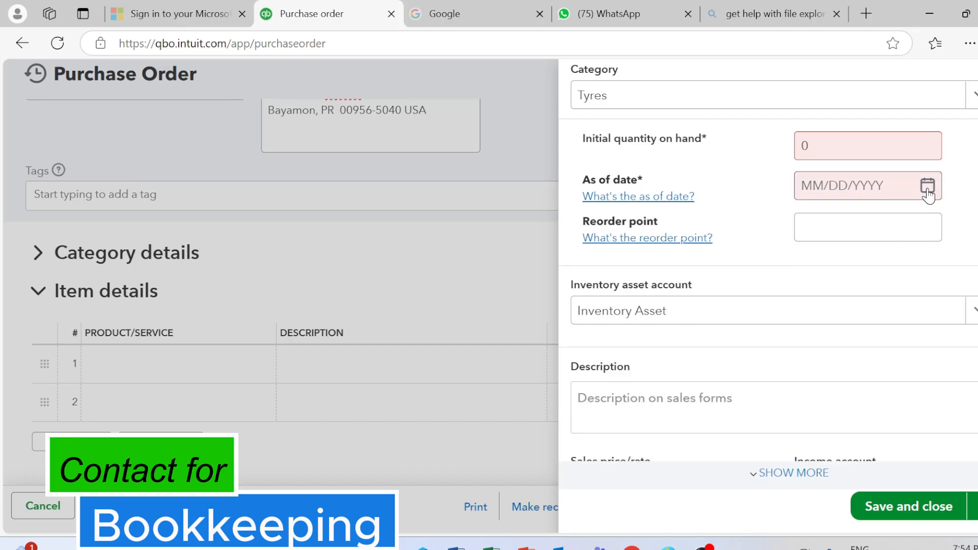
pyautogui.click(818, 312)
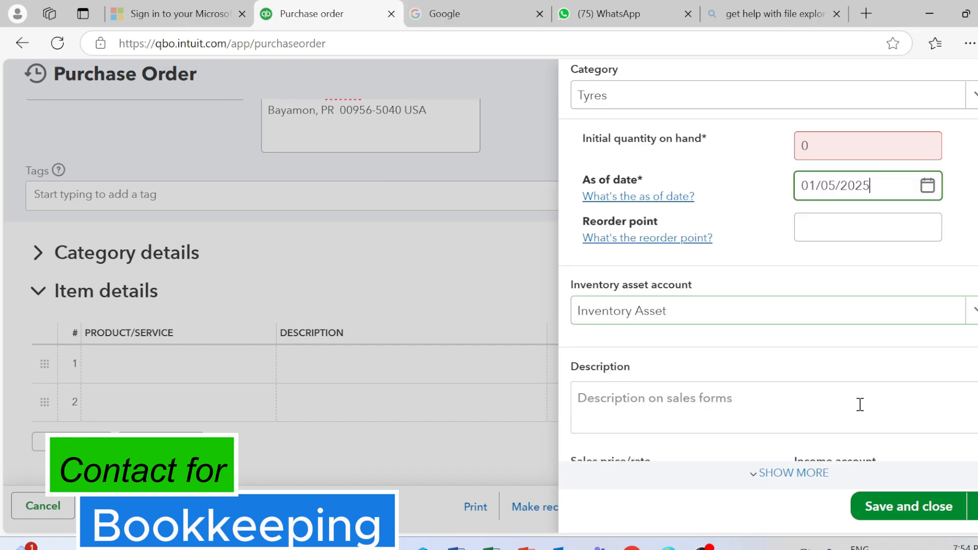
pyautogui.click(913, 509)
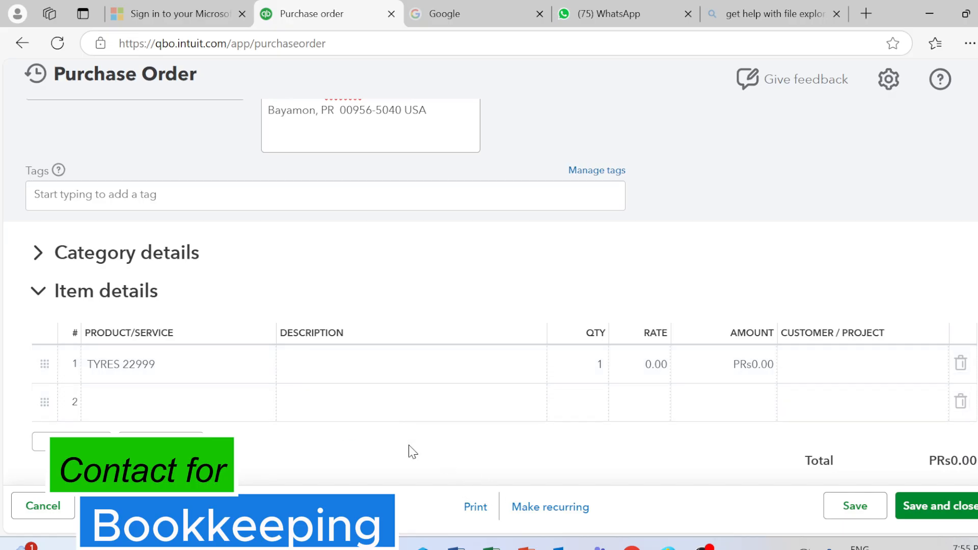
# - Set the quantity to 50 and the rate to 5000 on the purchase order's first item line
pyautogui.click(326, 364)
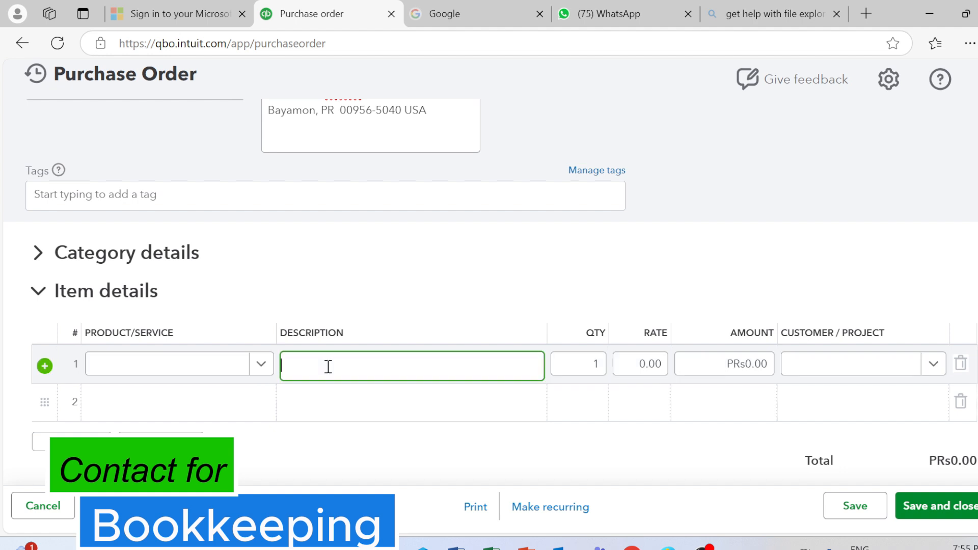
pyautogui.click(171, 400)
pyautogui.click(591, 368)
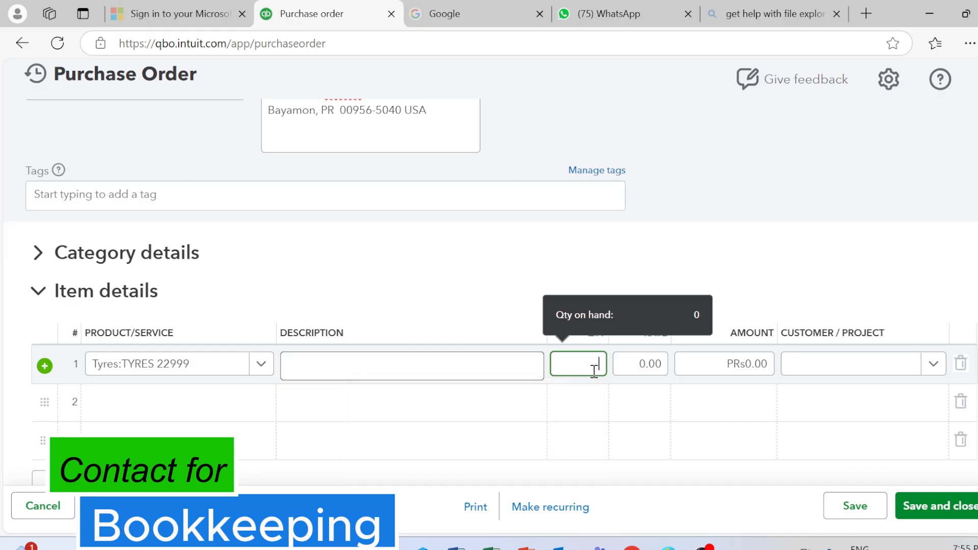
pyautogui.press('BackSpace')
pyautogui.write('50')
pyautogui.press('Tab')
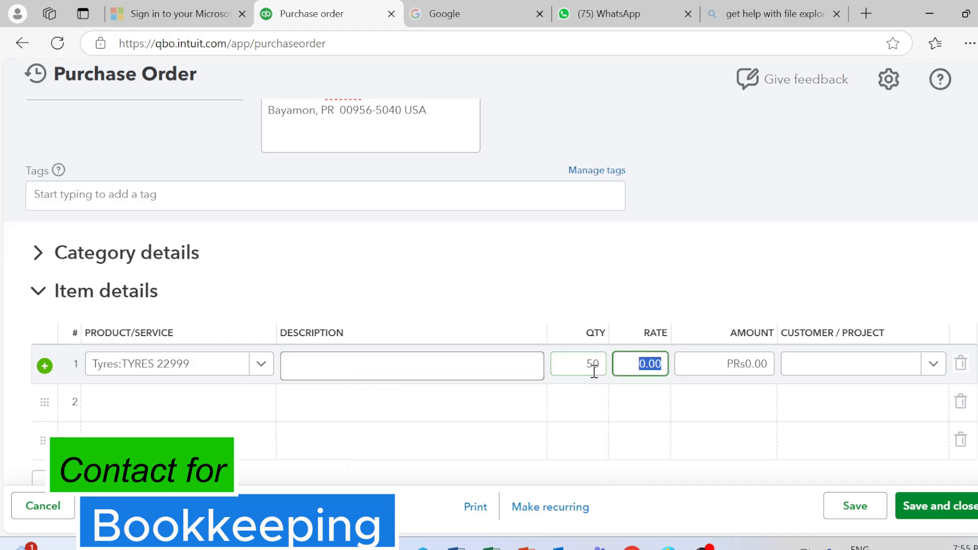
pyautogui.write('5000')
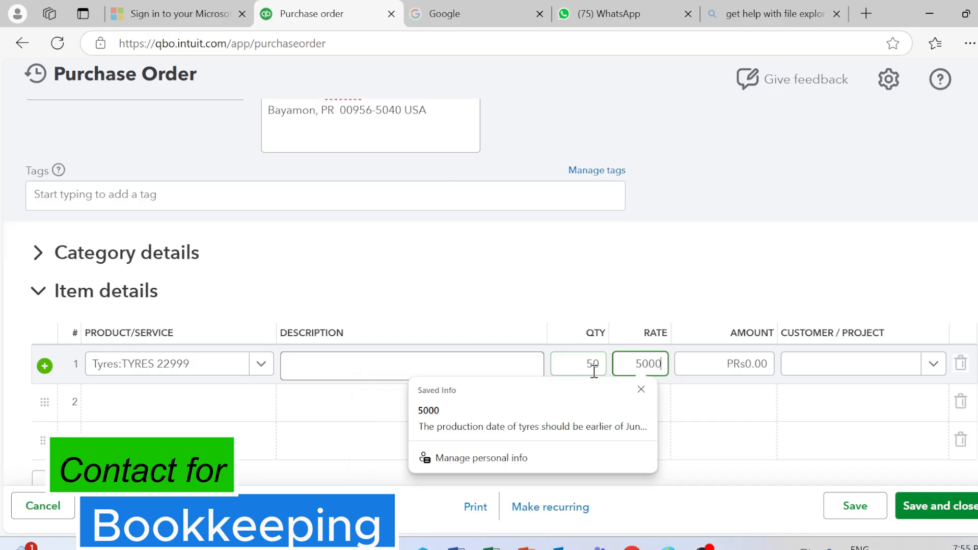
pyautogui.press('Tab')
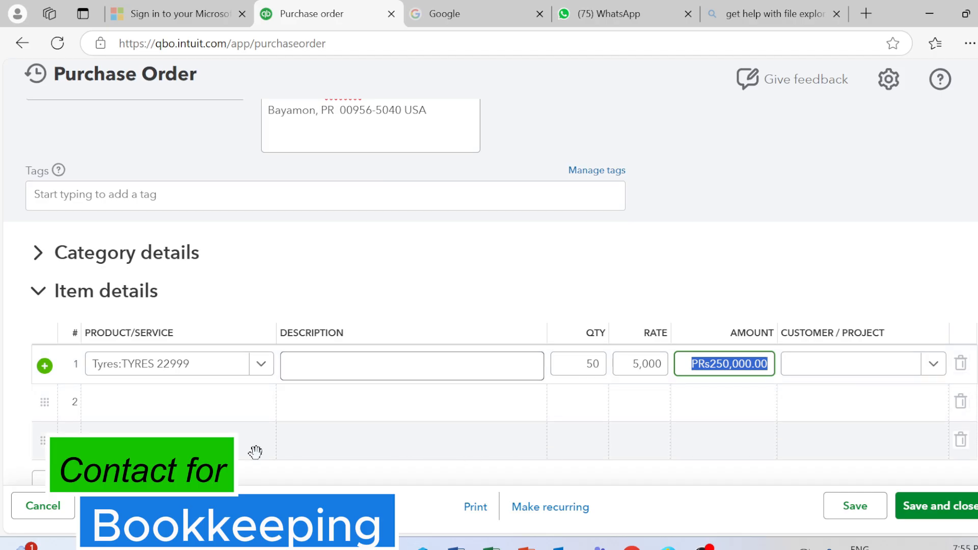
# - Add the product TYRES 22999 to the second item line of the purchase order
pyautogui.click(104, 401)
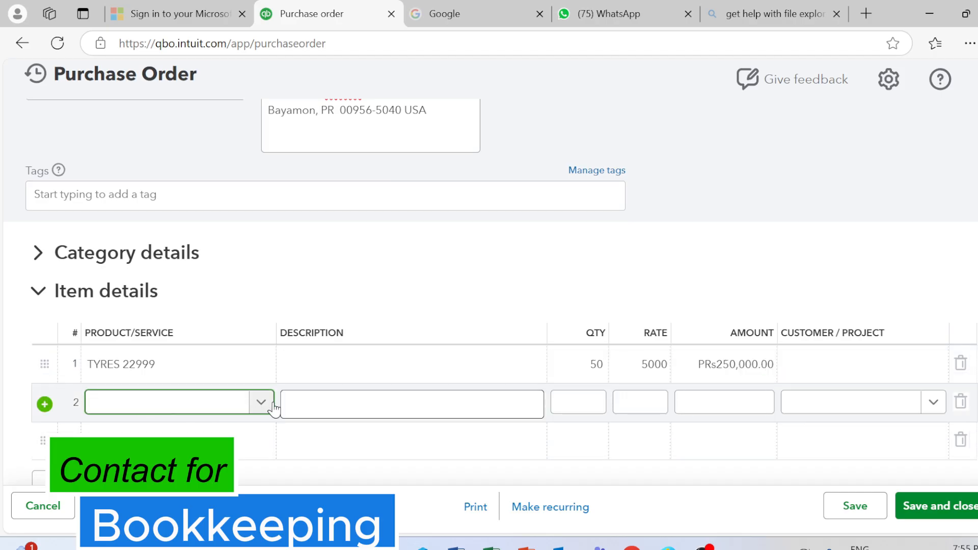
pyautogui.click(255, 406)
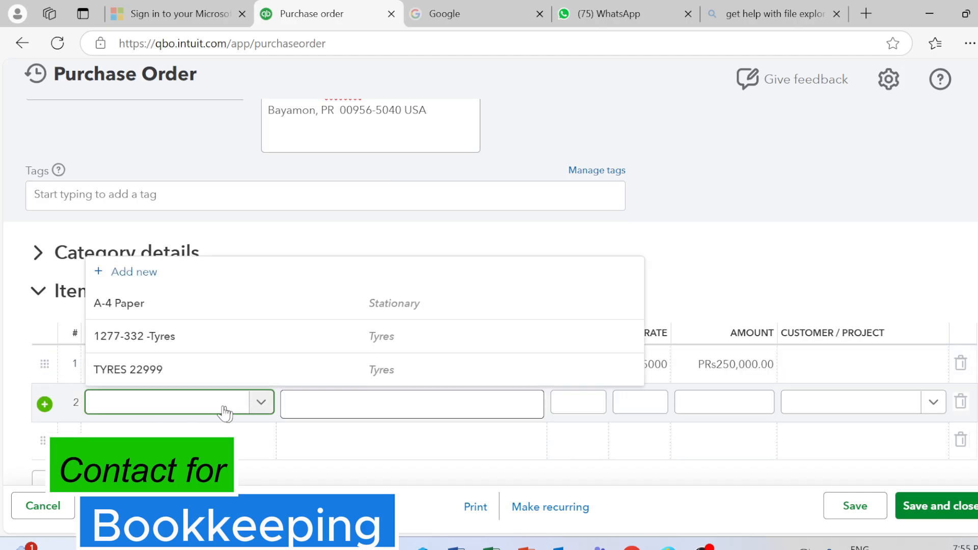
pyautogui.click(170, 372)
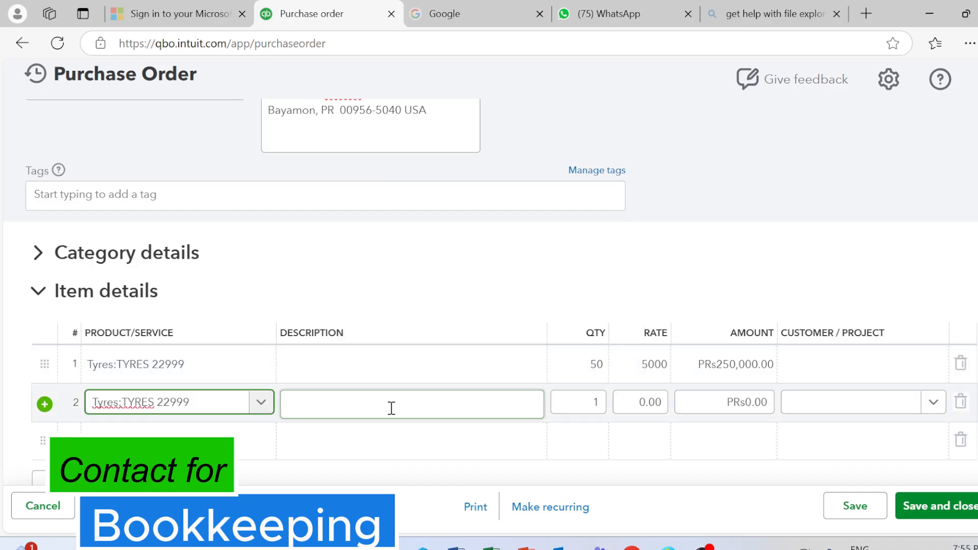
# - Enter the description "Made year should 2024" on the first item line
pyautogui.click(351, 381)
pyautogui.click(351, 381)
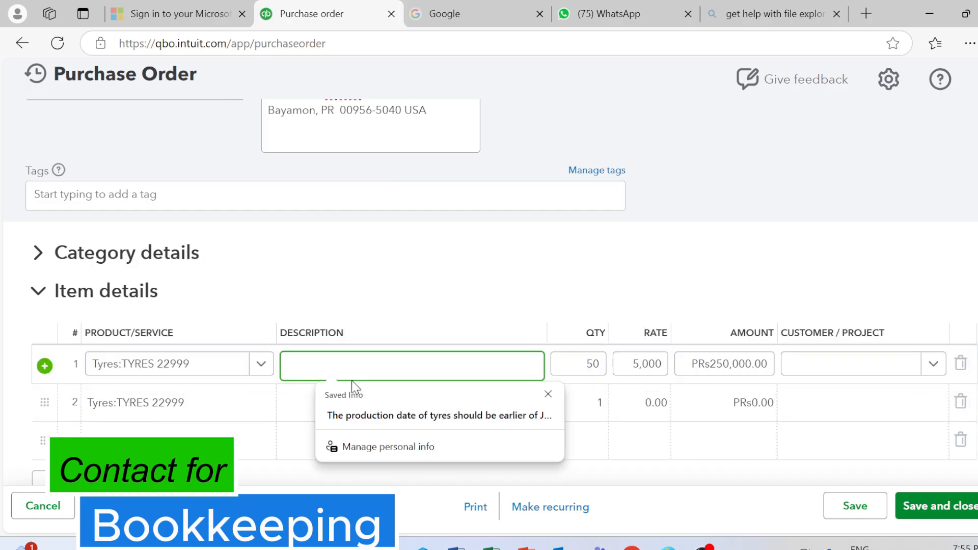
pyautogui.write('Made shoud')
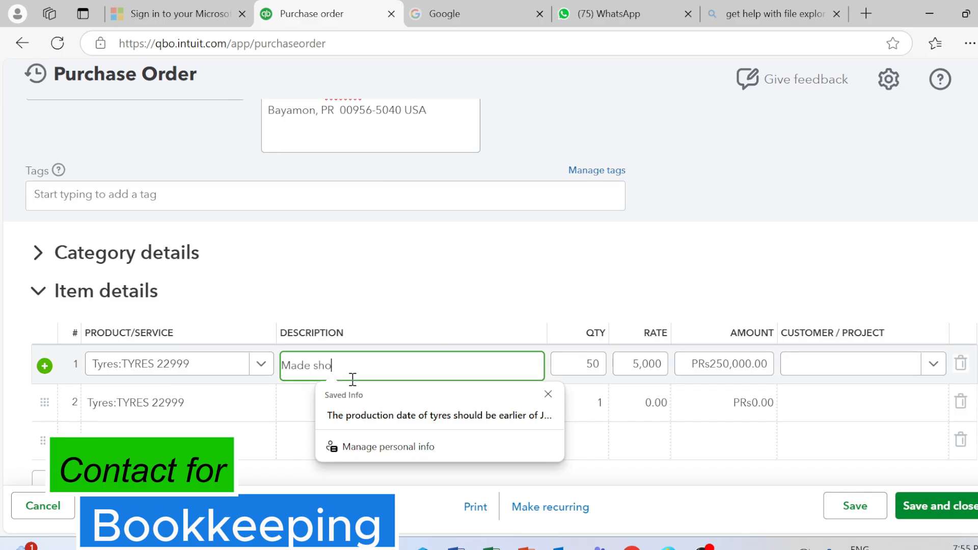
pyautogui.press('BackSpace')
pyautogui.write('ld')
pyautogui.press('BackSpace')
pyautogui.press('BackSpace')
pyautogui.press('BackSpace')
pyautogui.press('BackSpace')
pyautogui.press('BackSpace')
pyautogui.press('BackSpace')
pyautogui.write('year shou')
pyautogui.press('BackSpace')
pyautogui.press('BackSpace')
pyautogui.write('ould 2024')
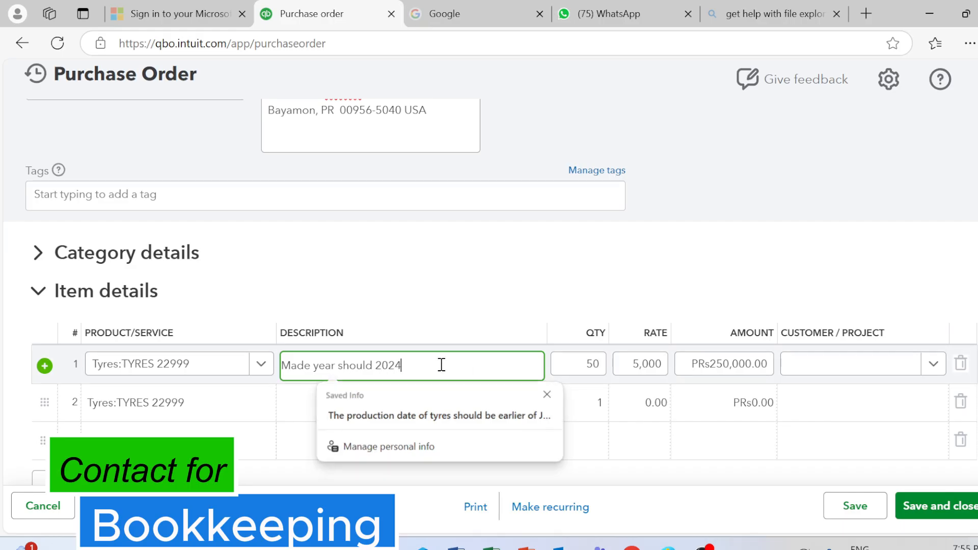
# - Copy the first item line's description into the description of the second item line
pyautogui.hotkey('ctrl', 'a')
pyautogui.hotkey('ctrl', 'c')
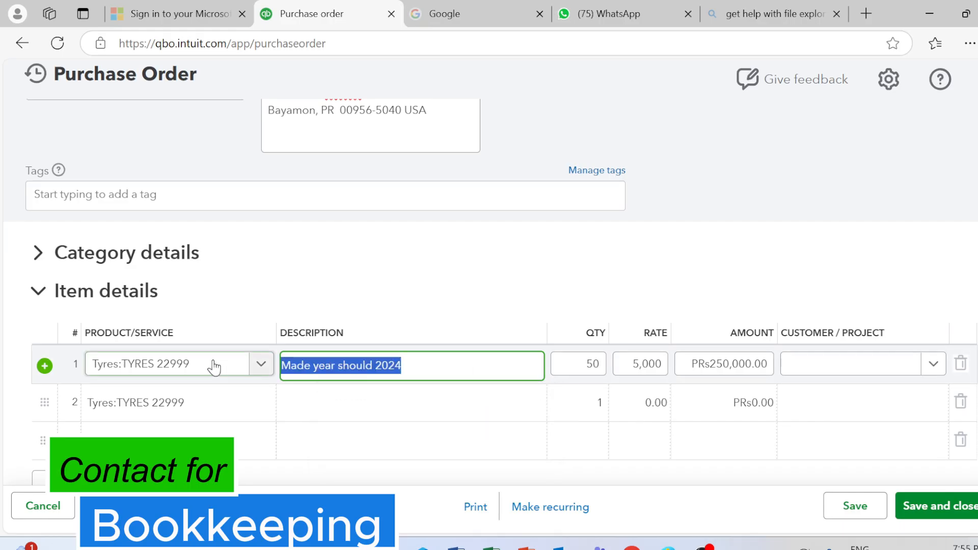
pyautogui.click(343, 415)
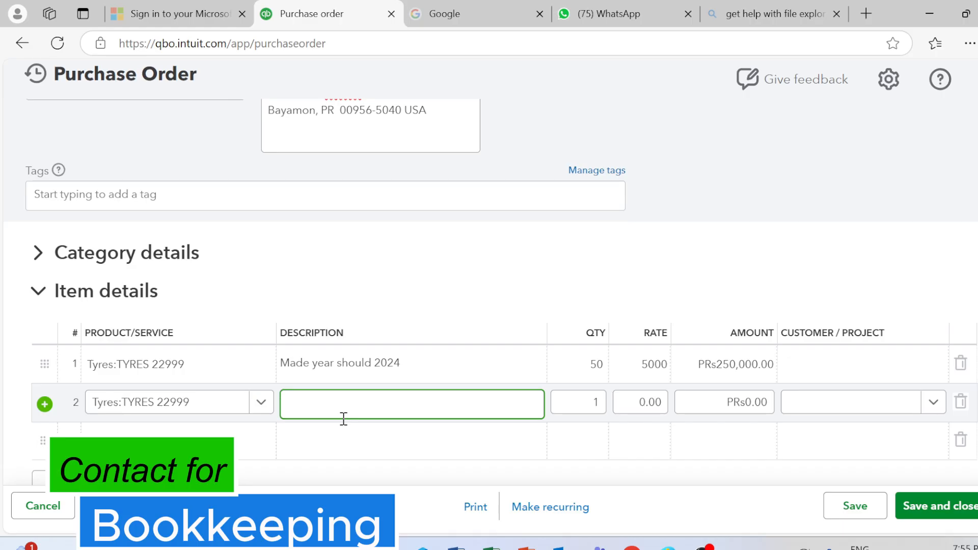
pyautogui.hotkey('ctrl', 'v')
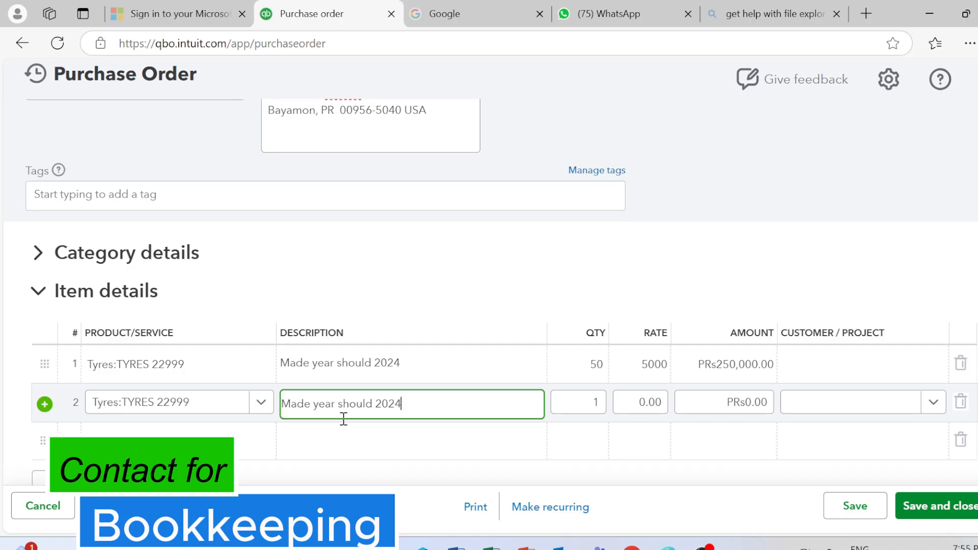
# - Set the quantity to 100 and the rate to 6500 on the second item line
pyautogui.click(591, 402)
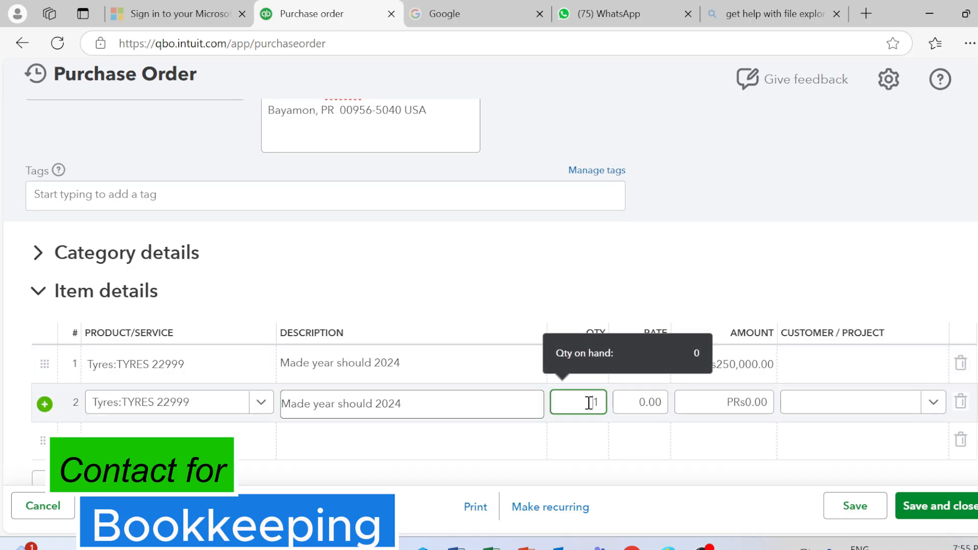
pyautogui.write('100')
pyautogui.click(637, 403)
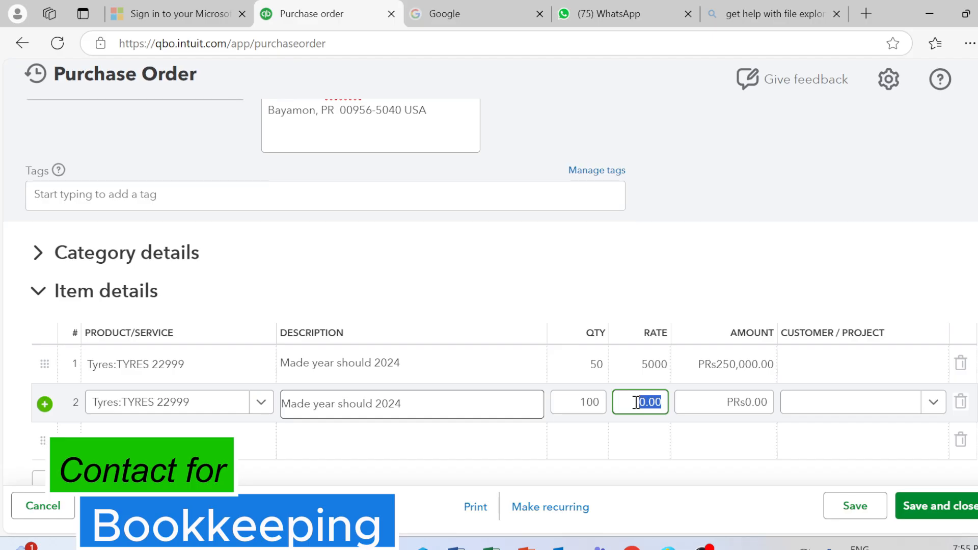
pyautogui.write('6500')
pyautogui.press('Tab')
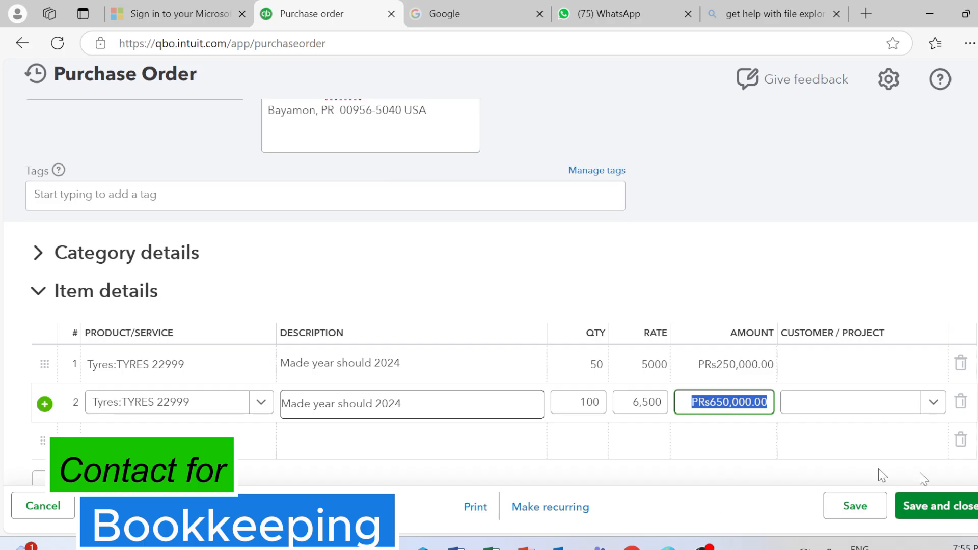
pyautogui.scroll(-5, 361, 461)
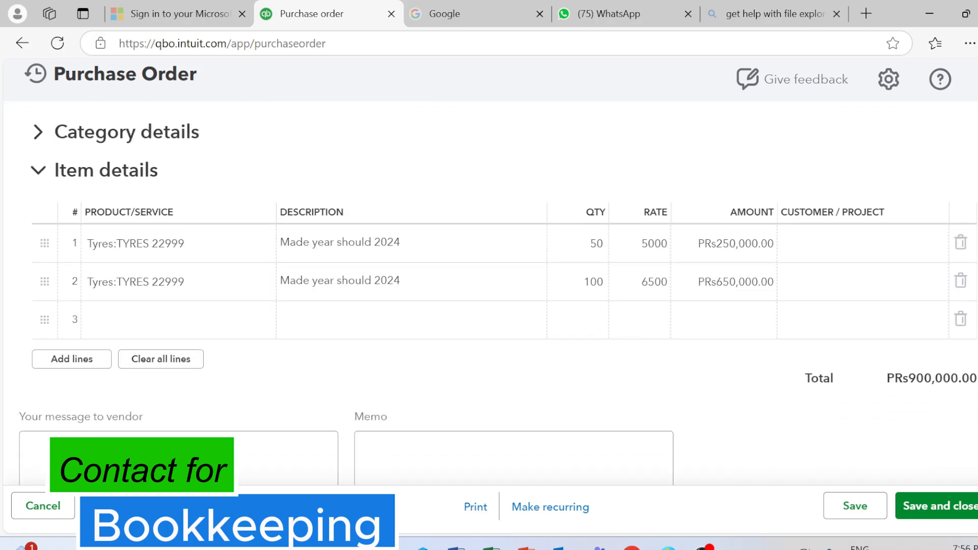
# - Save the purchase order with Save and new, and close the blank purchase order form
pyautogui.click(101, 401)
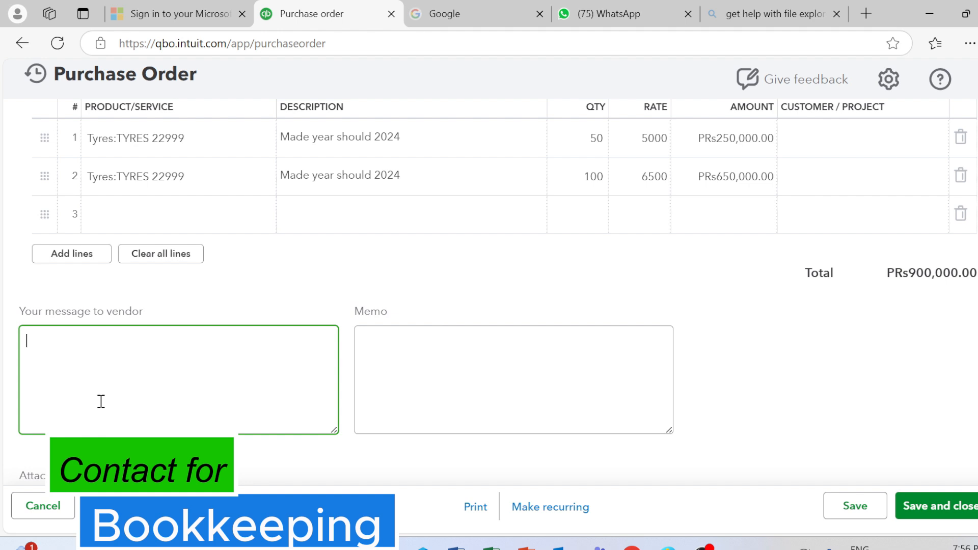
pyautogui.click(425, 392)
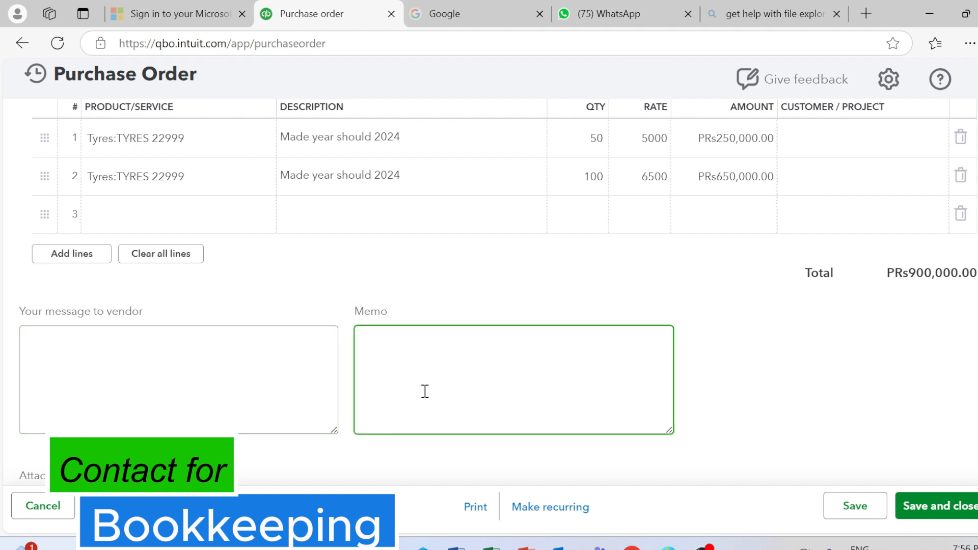
pyautogui.scroll(-3, 230, 390)
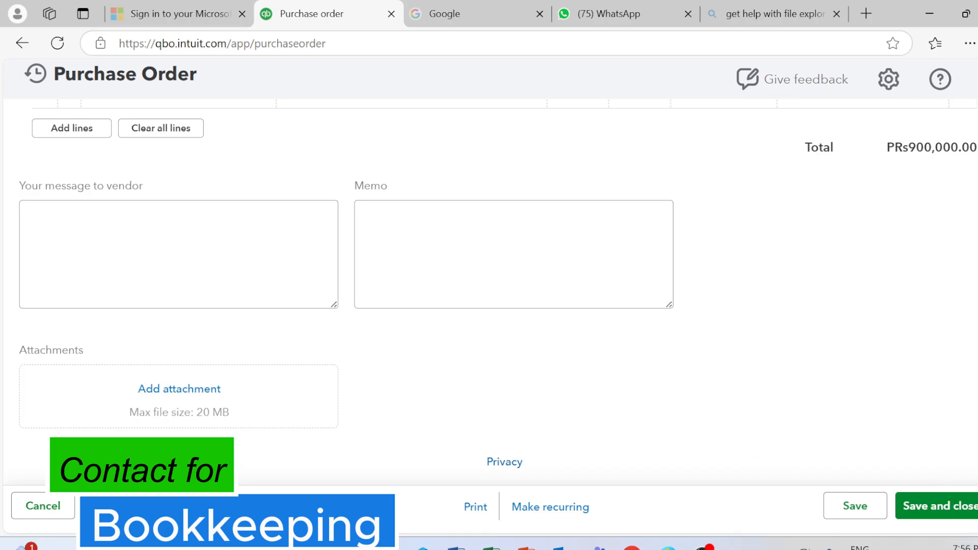
pyautogui.click(975, 507)
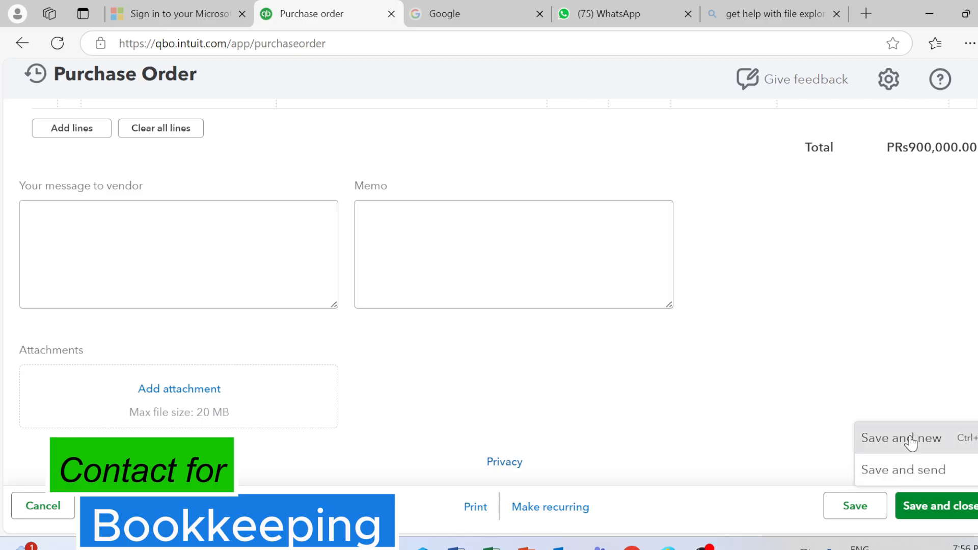
pyautogui.click(910, 436)
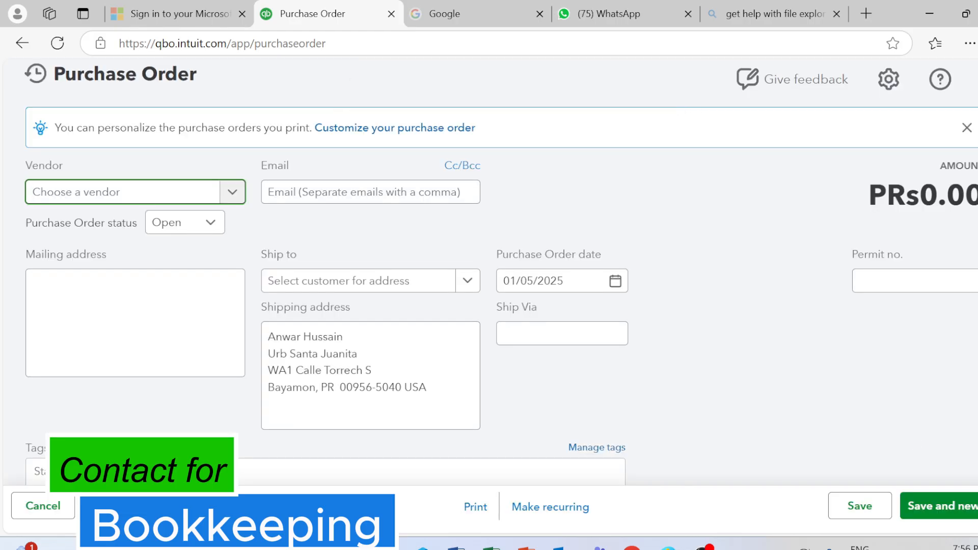
pyautogui.click(977, 79)
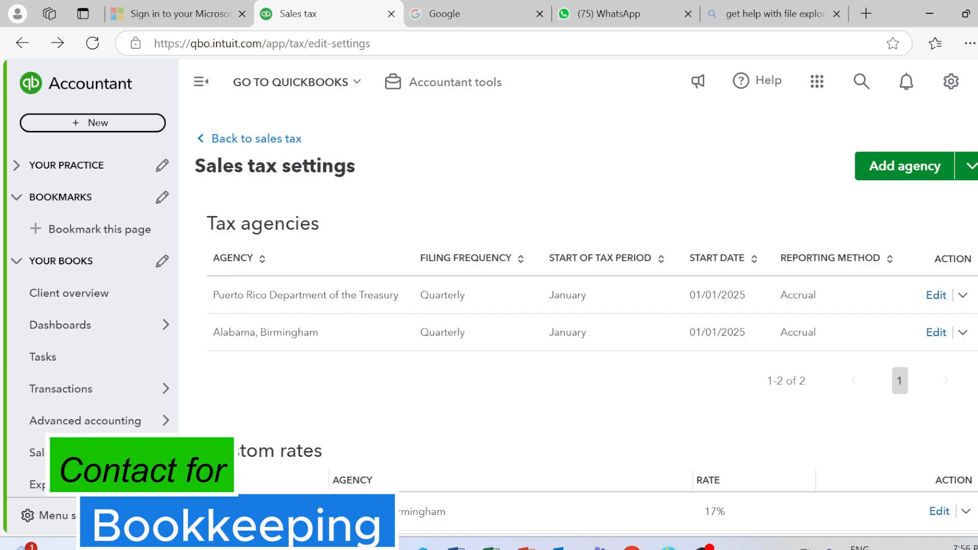
pyautogui.scroll(-2, 586, 321)
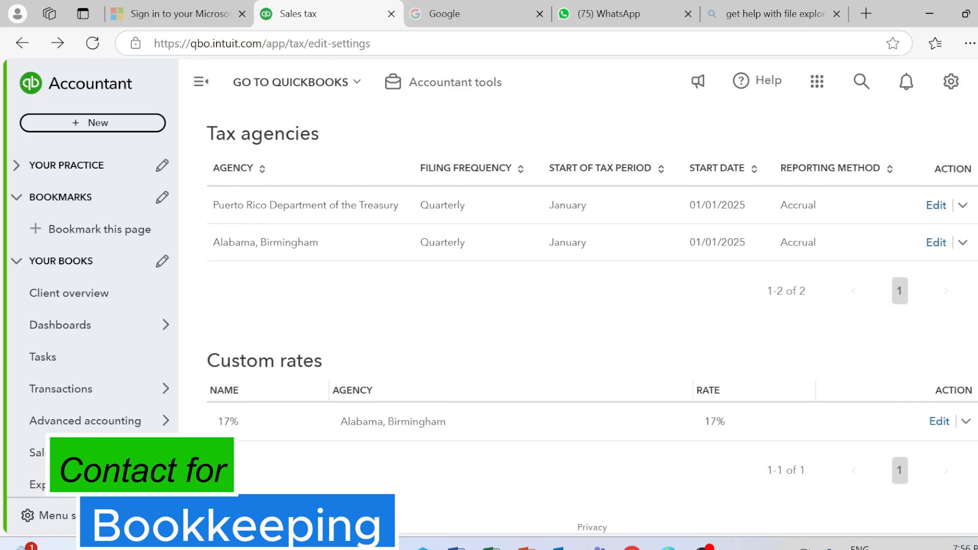
# - Create a bill for the Khyber Technical Equipment LLC vendor and add the vendor's open purchase order to it
pyautogui.click(83, 127)
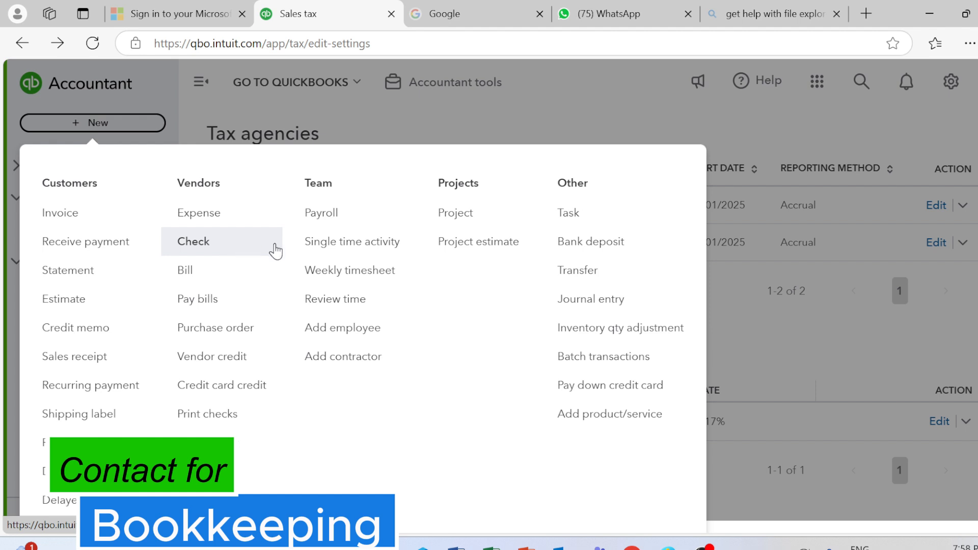
pyautogui.click(201, 275)
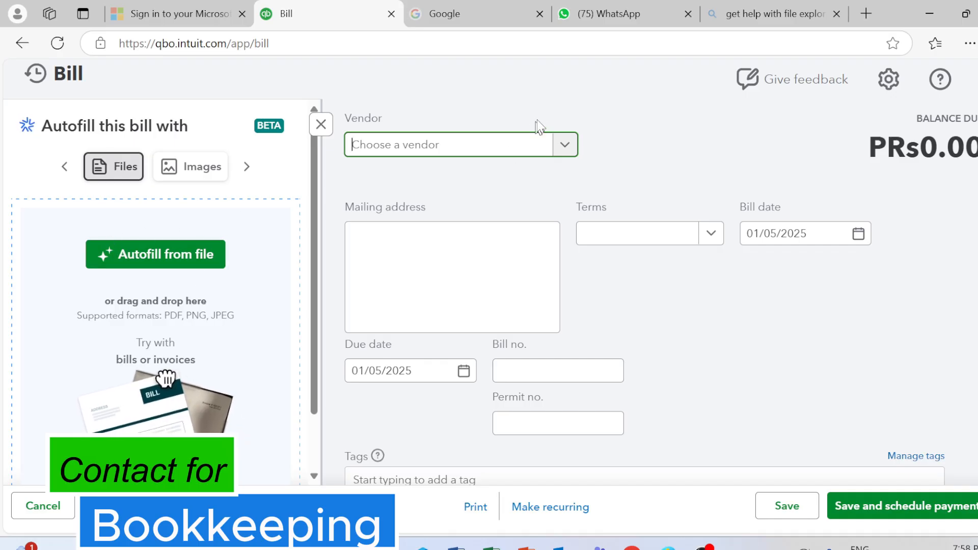
pyautogui.click(565, 147)
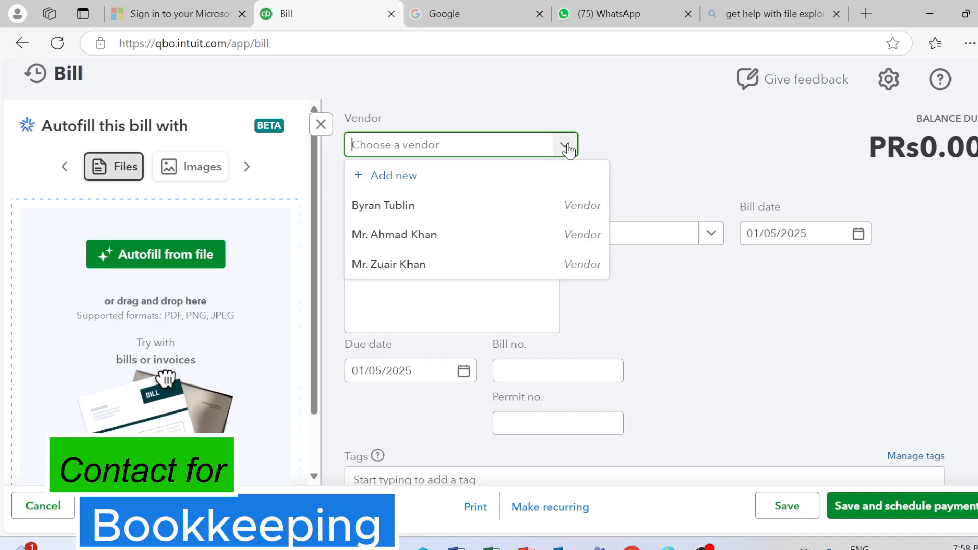
pyautogui.click(428, 269)
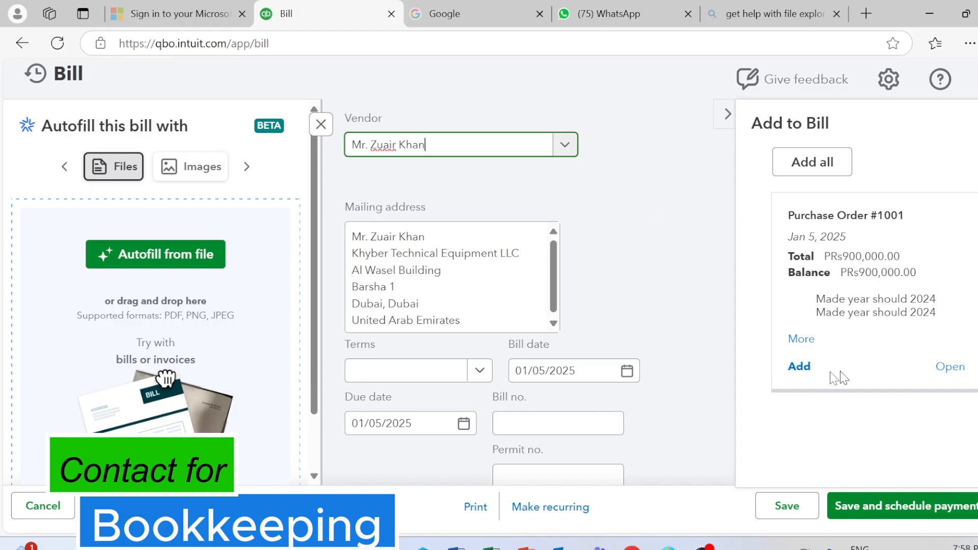
pyautogui.click(799, 368)
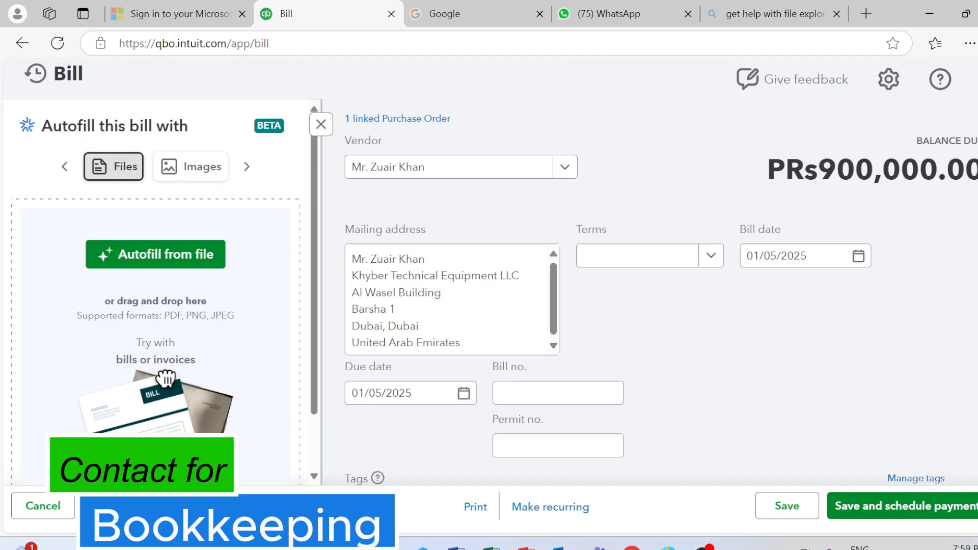
# - Expand the bill's Item details section and collapse its Category details section
pyautogui.scroll(-5, 660, 293)
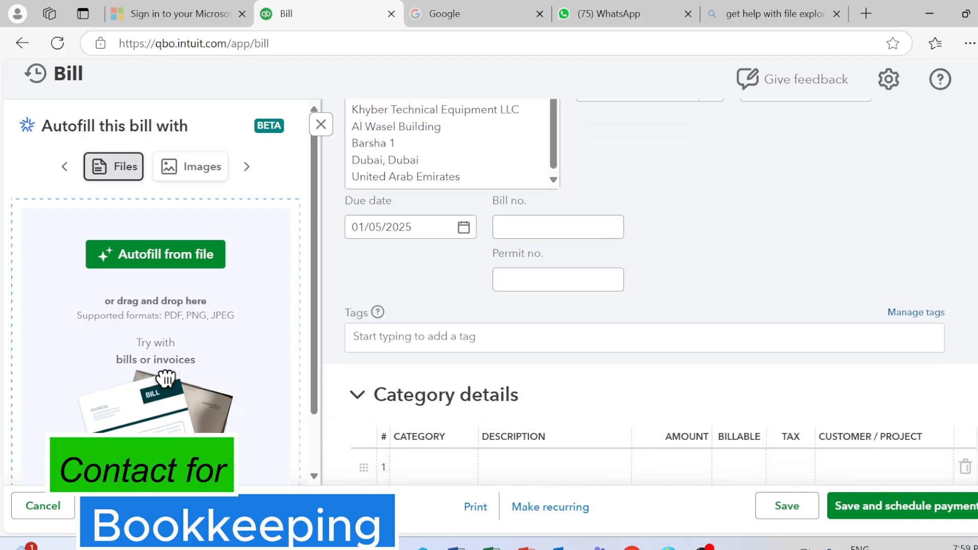
pyautogui.scroll(-1, 661, 293)
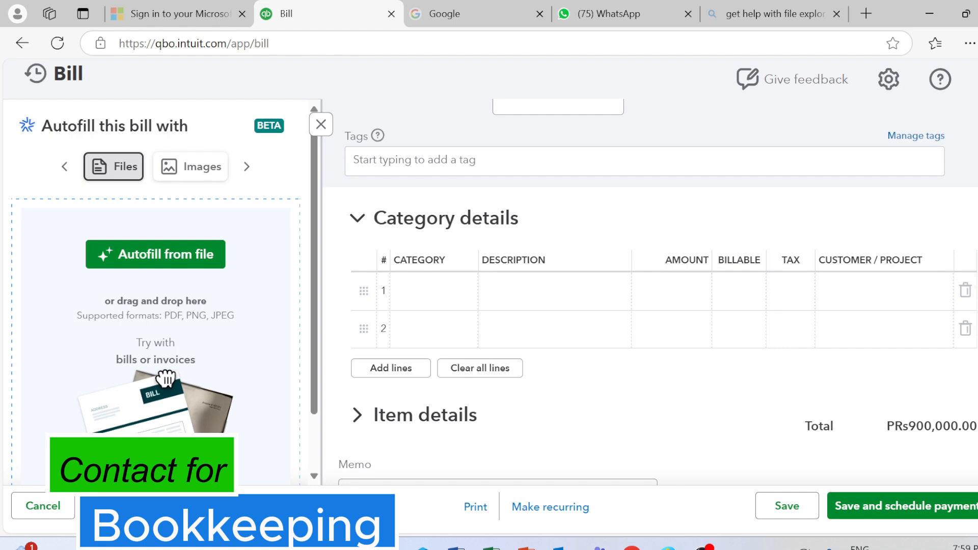
pyautogui.scroll(-5, 661, 294)
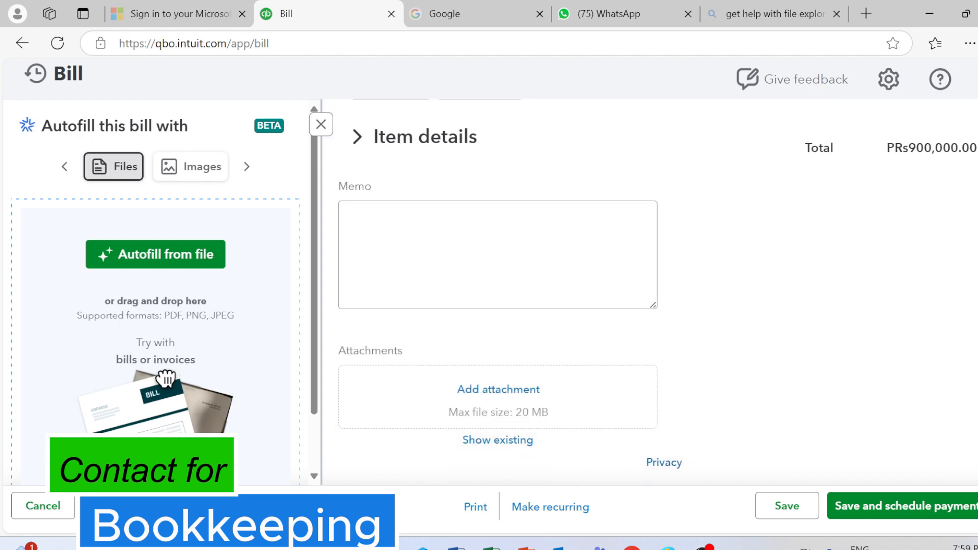
pyautogui.scroll(4, 661, 293)
pyautogui.scroll(-1, 661, 293)
pyautogui.scroll(3, 661, 293)
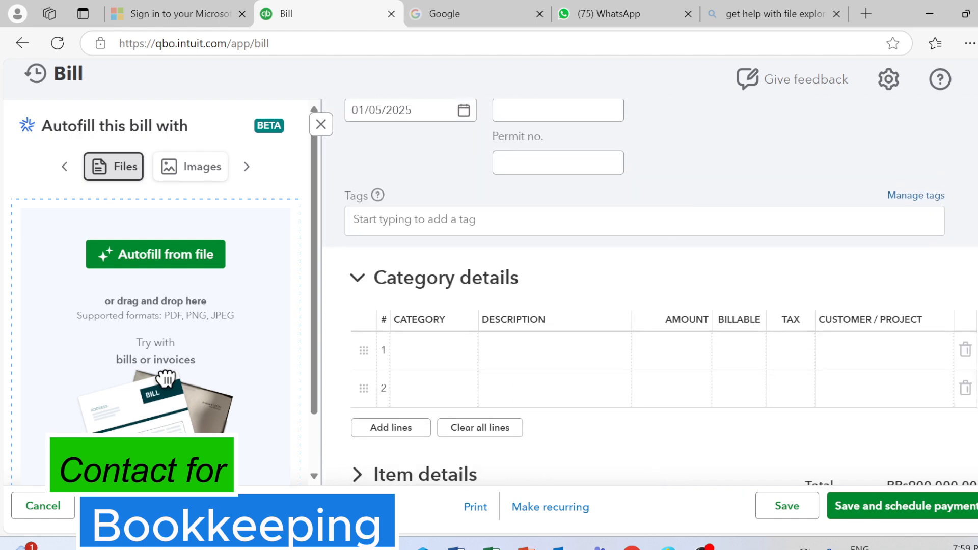
pyautogui.scroll(-2, 661, 293)
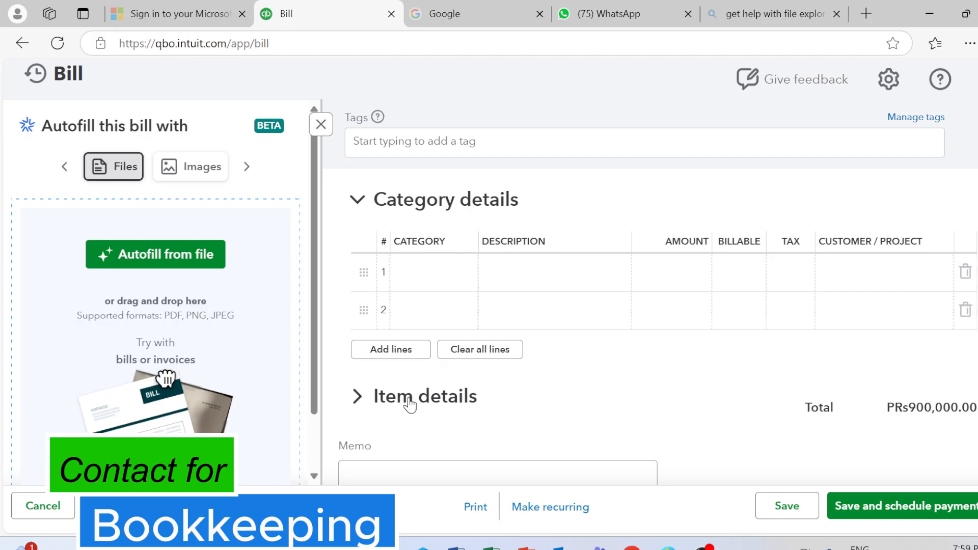
pyautogui.click(359, 397)
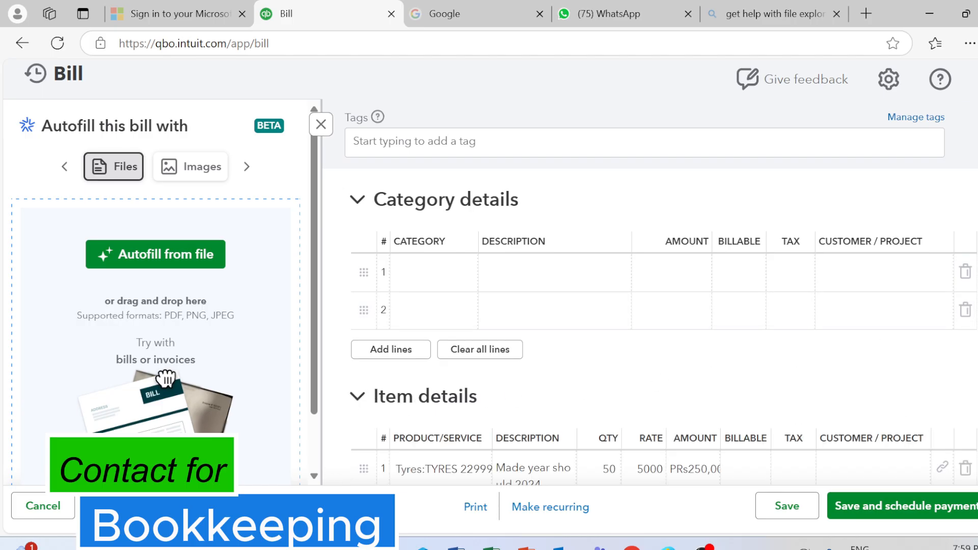
pyautogui.click(359, 211)
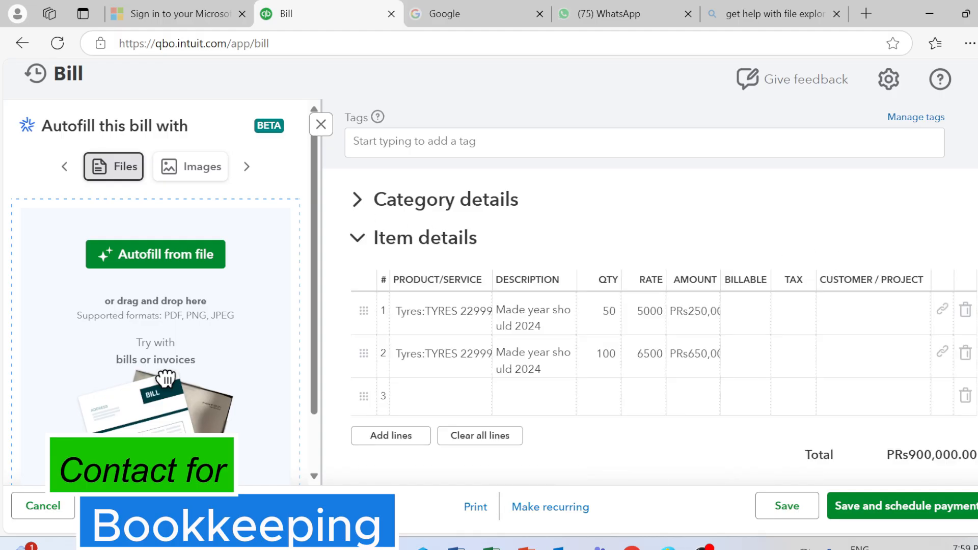
pyautogui.scroll(-2, 650, 288)
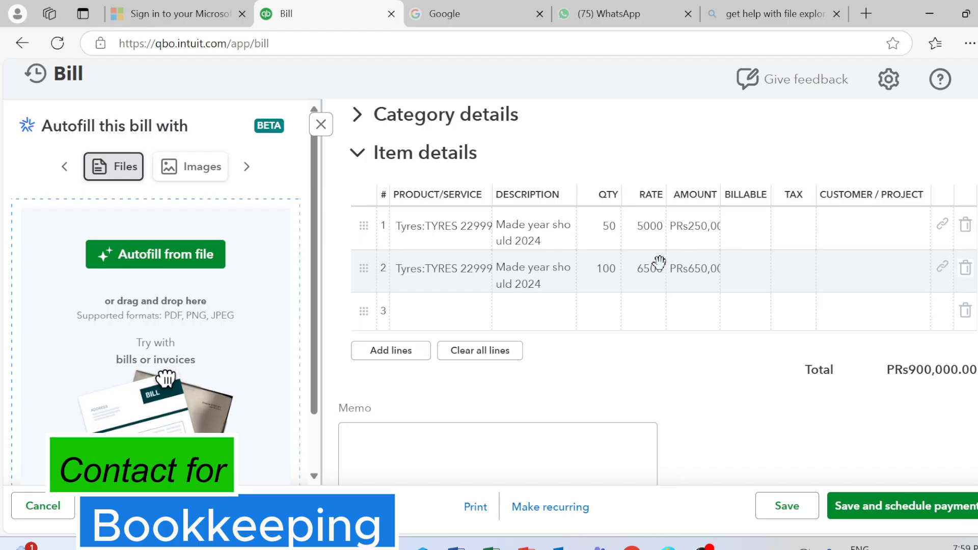
pyautogui.click(794, 234)
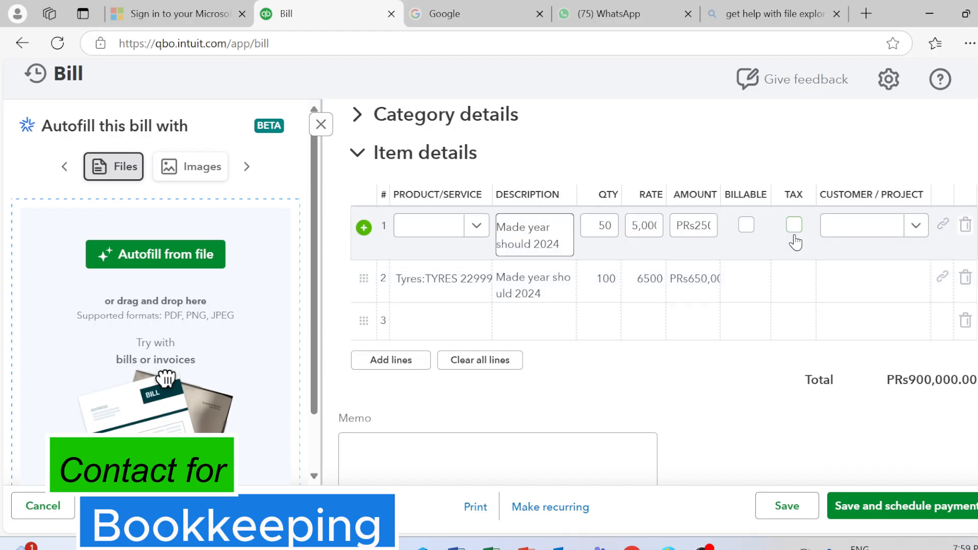
pyautogui.click(792, 225)
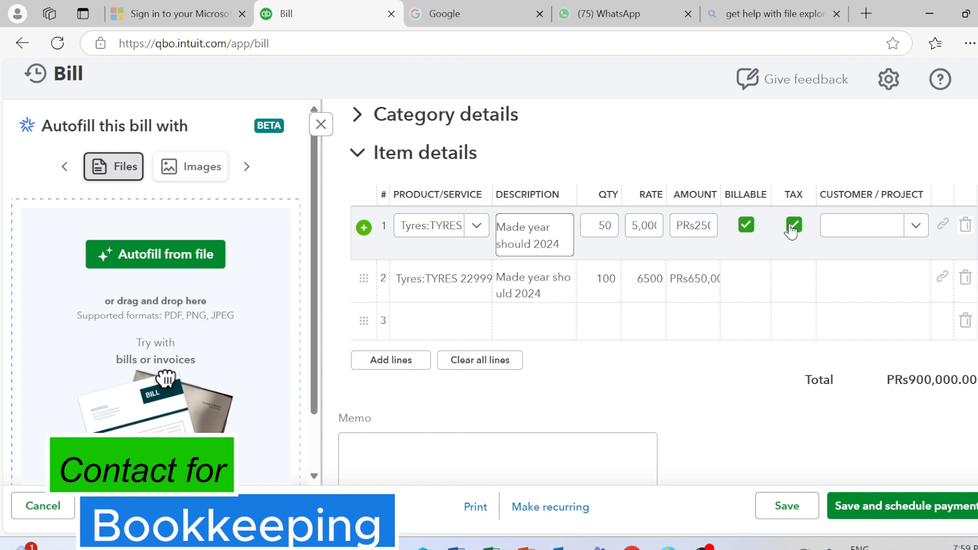
pyautogui.click(791, 227)
pyautogui.click(791, 227)
pyautogui.click(745, 229)
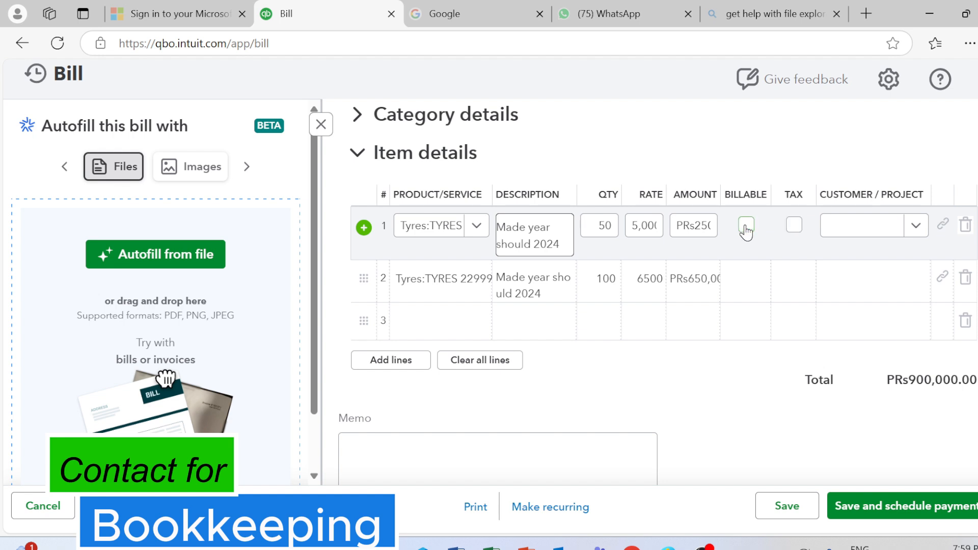
pyautogui.click(798, 229)
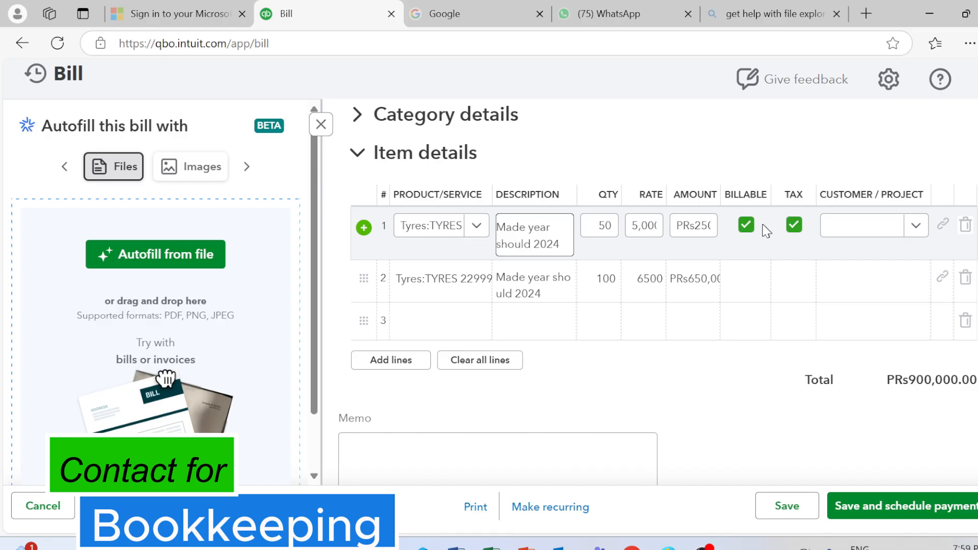
pyautogui.click(747, 228)
pyautogui.click(747, 227)
pyautogui.click(747, 227)
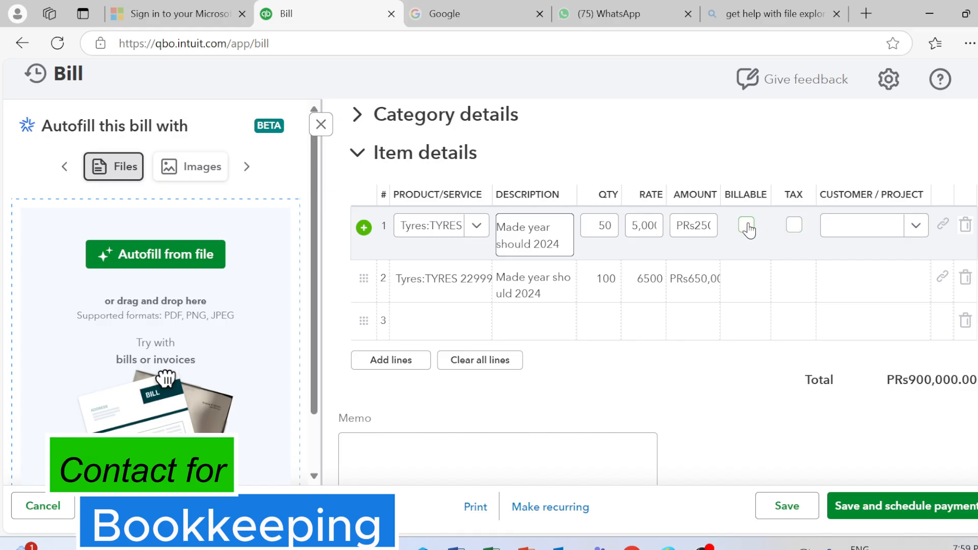
pyautogui.click(791, 227)
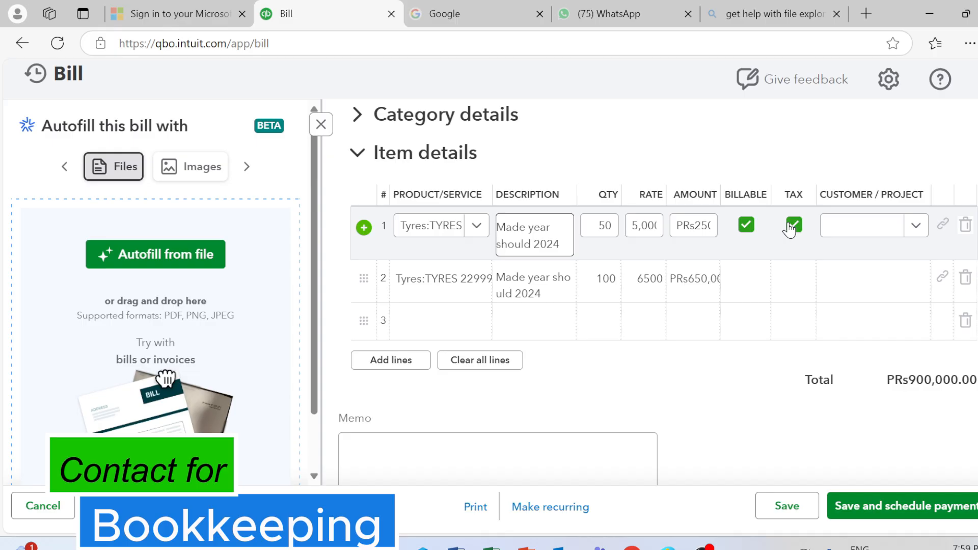
pyautogui.click(745, 227)
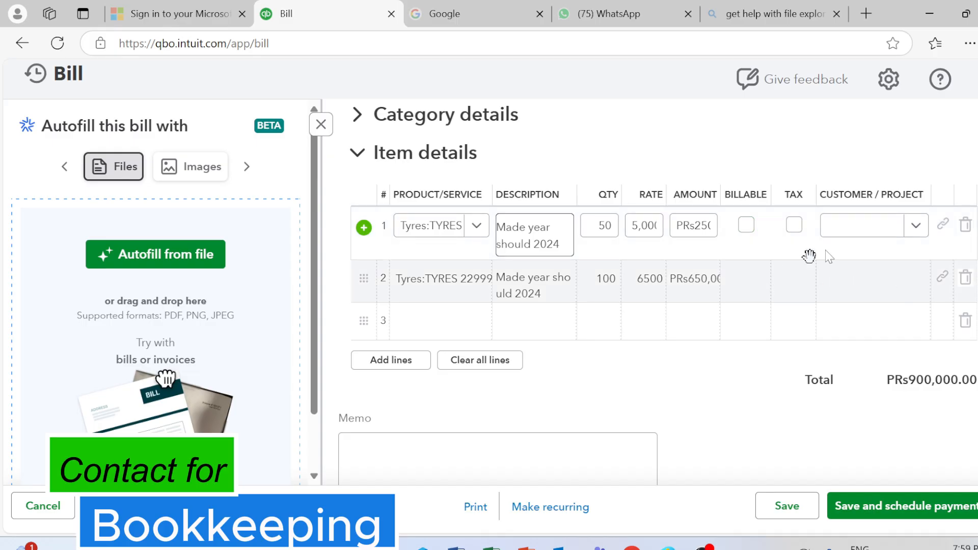
pyautogui.click(922, 229)
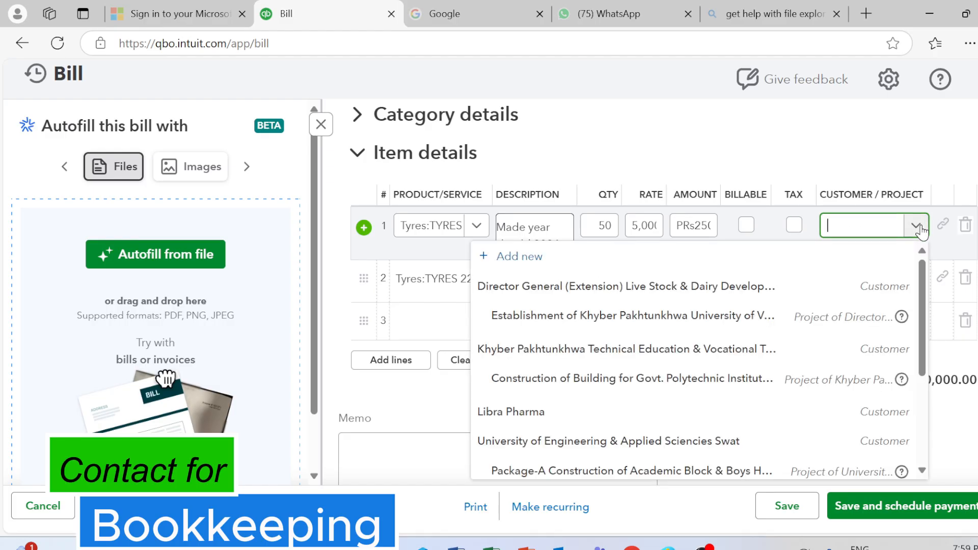
pyautogui.click(923, 229)
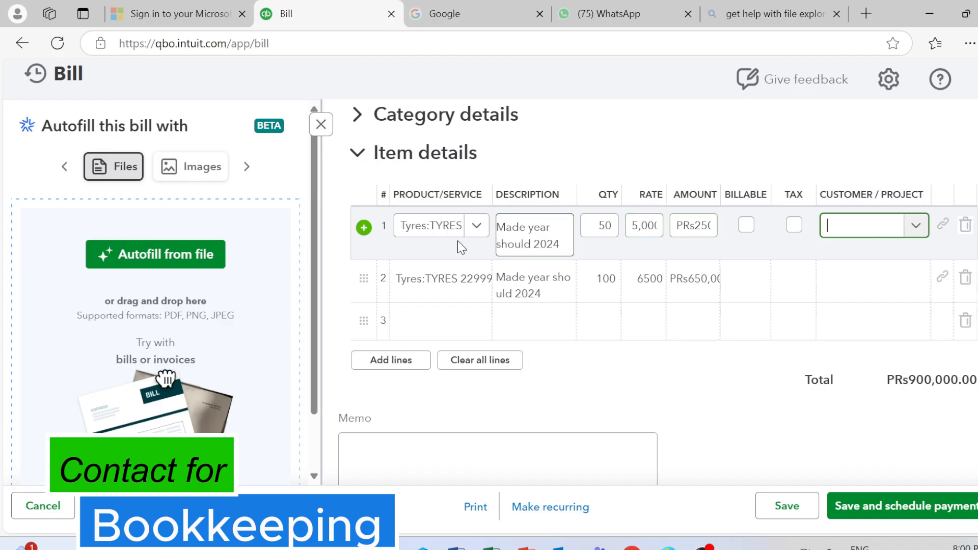
# - Set the quantity to 40 on the bill's first item line and to 50 on the second
pyautogui.click(597, 226)
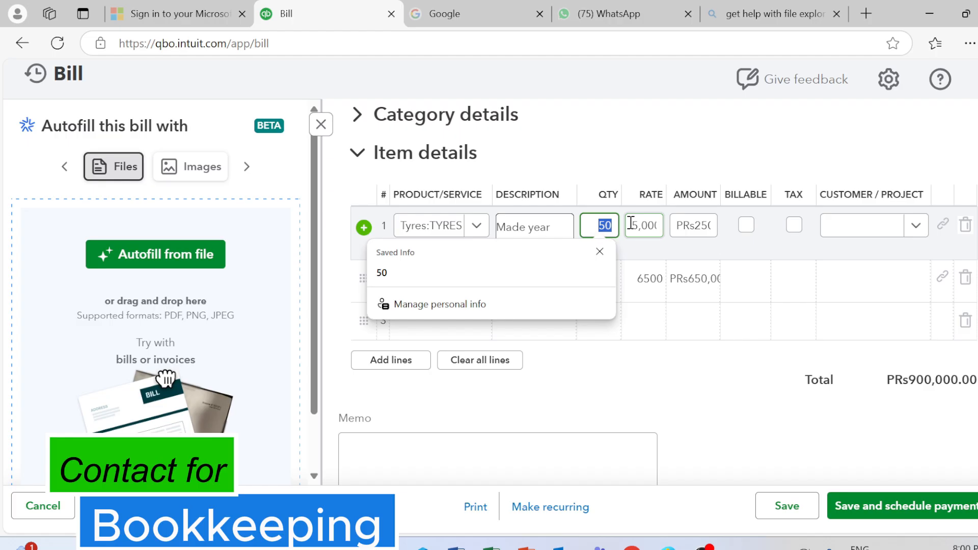
pyautogui.write('40')
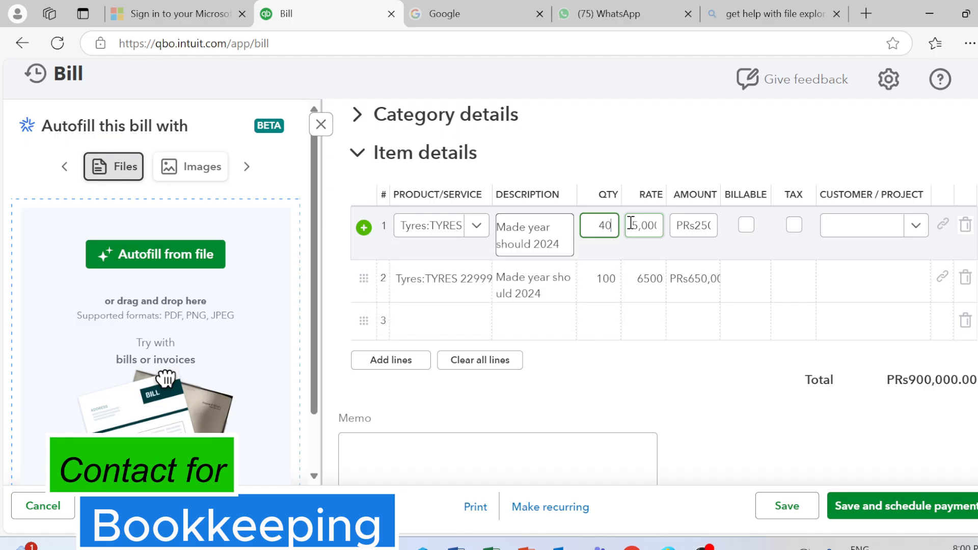
pyautogui.click(599, 286)
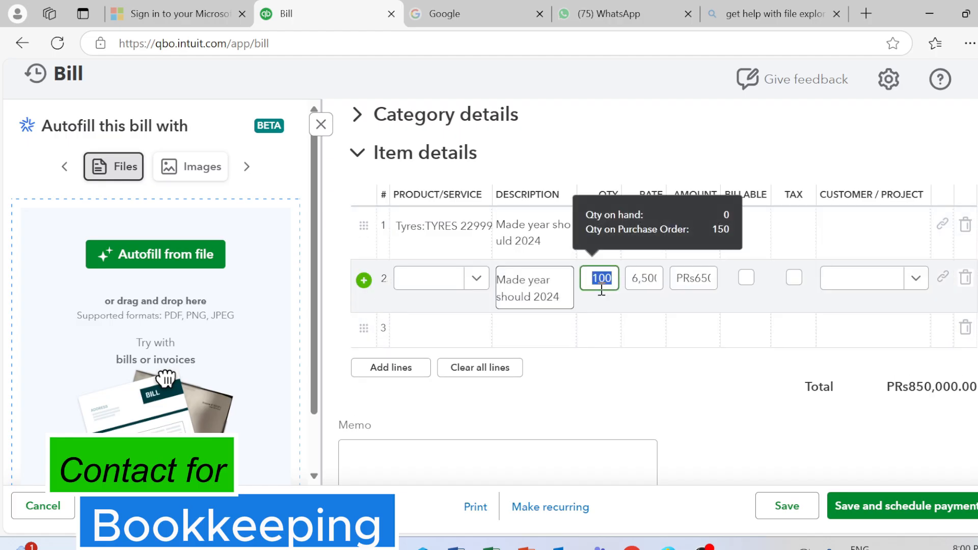
pyautogui.write('50')
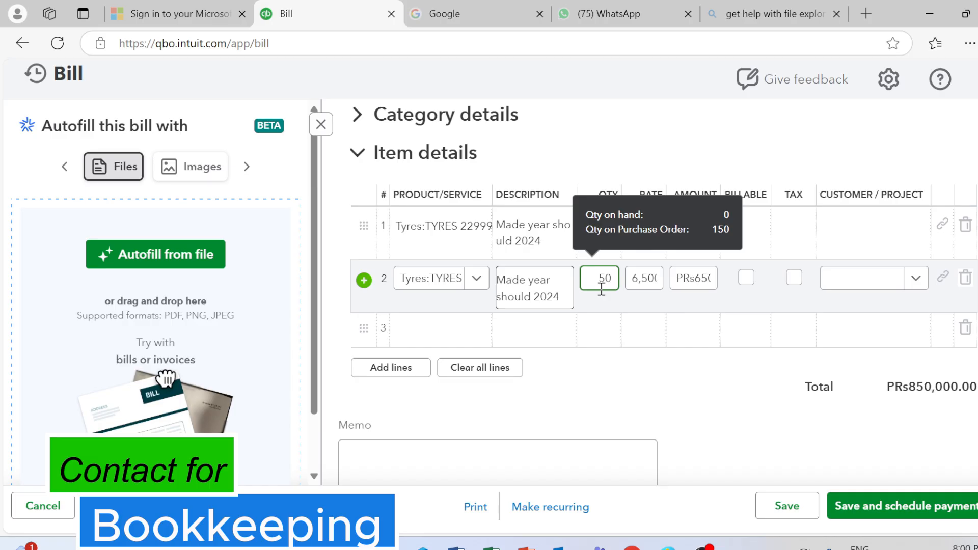
pyautogui.press('Tab')
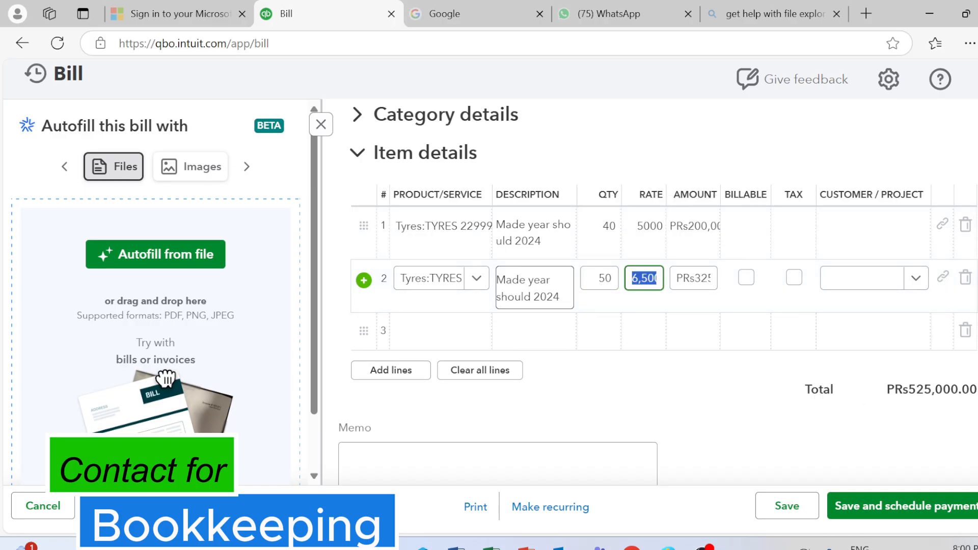
pyautogui.scroll(-5, 650, 305)
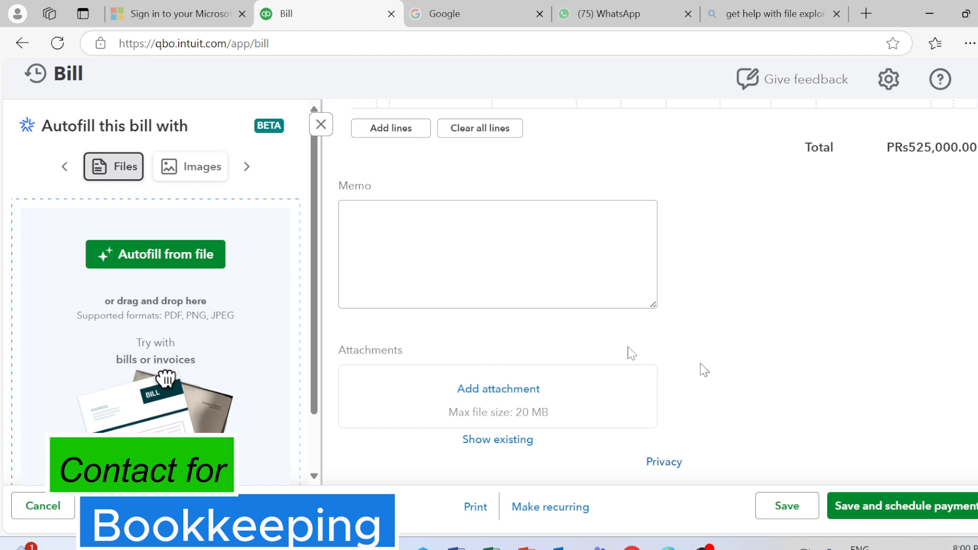
# - Enter 33323 as the bill number
pyautogui.click(491, 270)
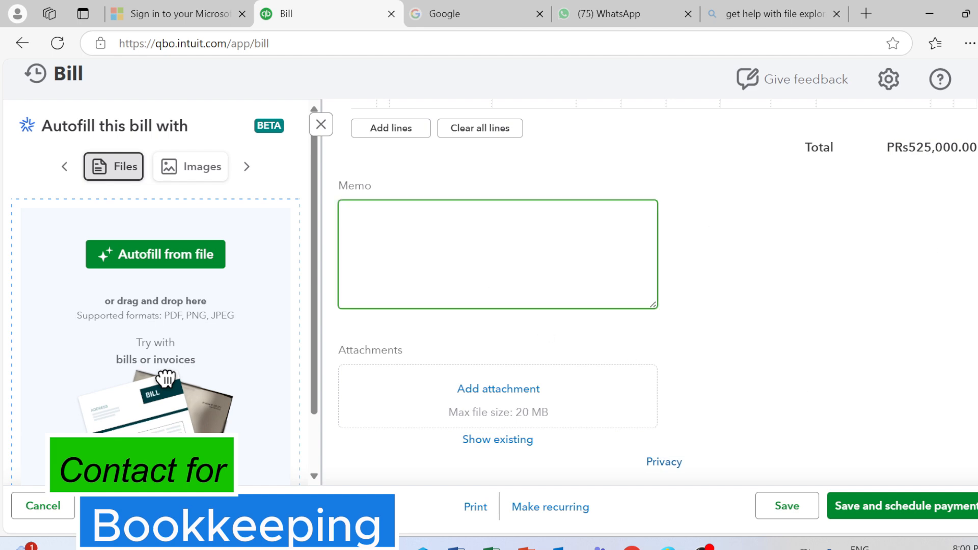
pyautogui.scroll(10, 649, 293)
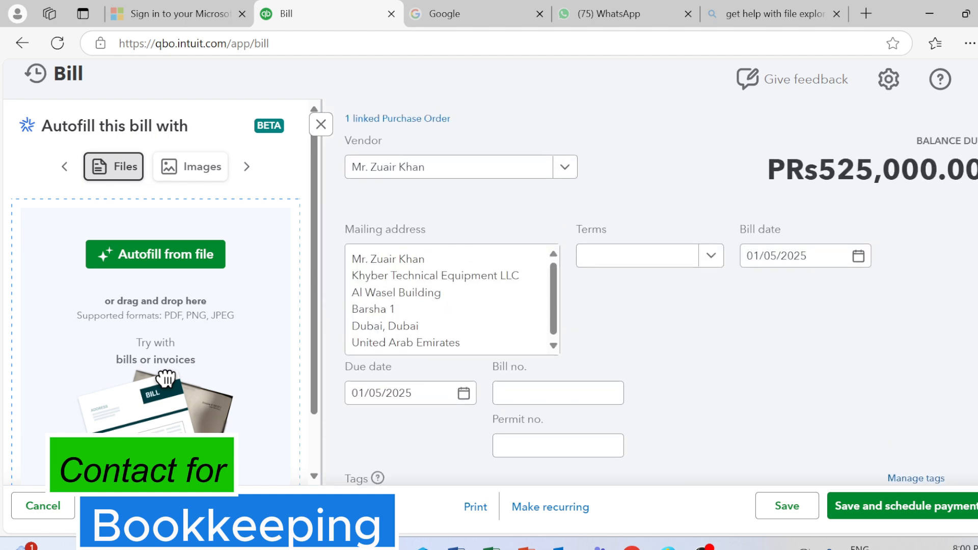
pyautogui.scroll(-2, 650, 293)
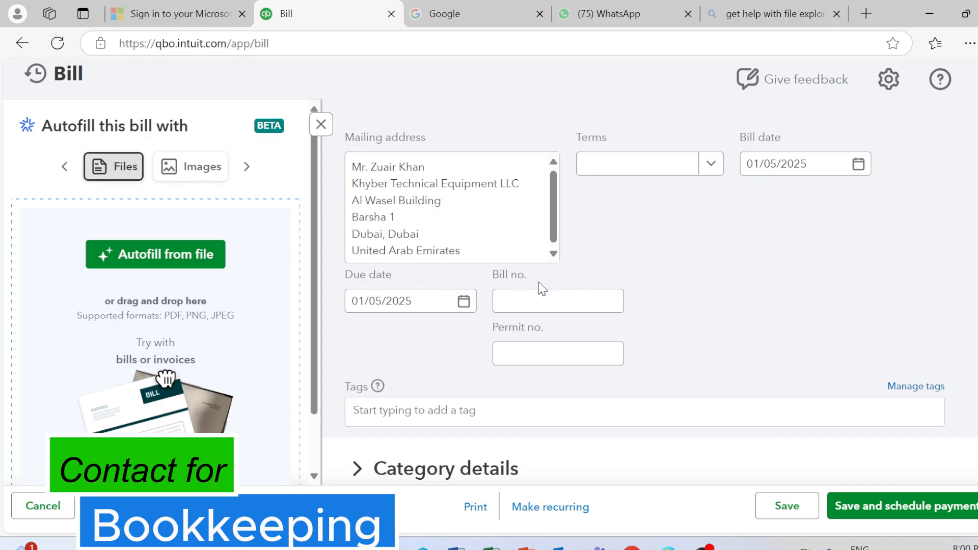
pyautogui.click(528, 295)
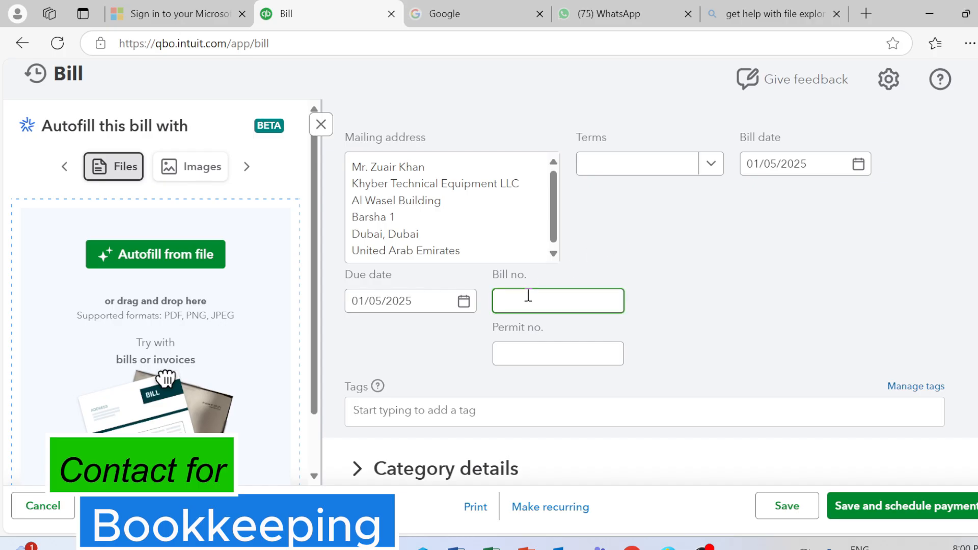
pyautogui.write('33323')
# - Pick 01/22/2025 as the bill's due date and set its payment terms to Net 15
pyautogui.click(463, 302)
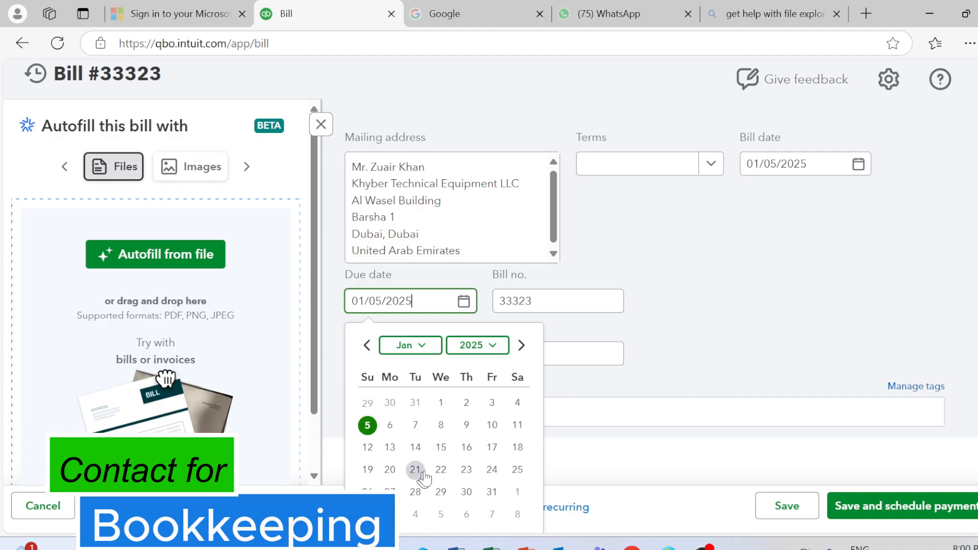
pyautogui.click(441, 469)
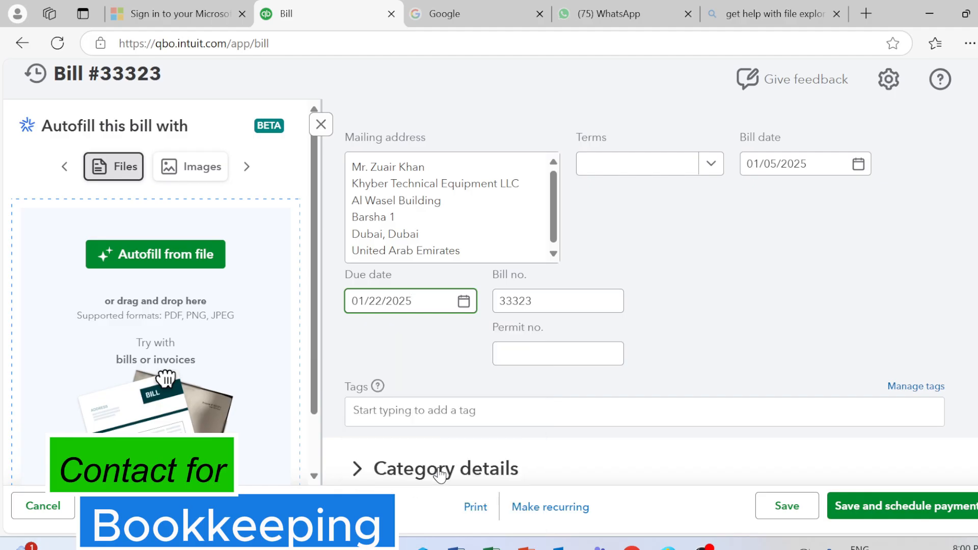
pyautogui.click(717, 166)
pyautogui.click(622, 253)
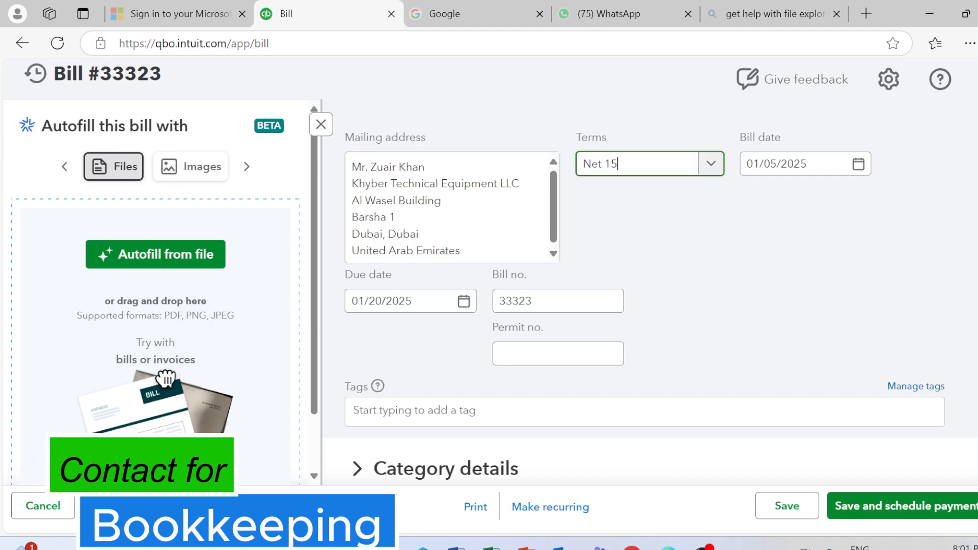
# - Review the bill's details and item lines, and save it with Save and close
pyautogui.click(167, 378)
pyautogui.scroll(2, 166, 379)
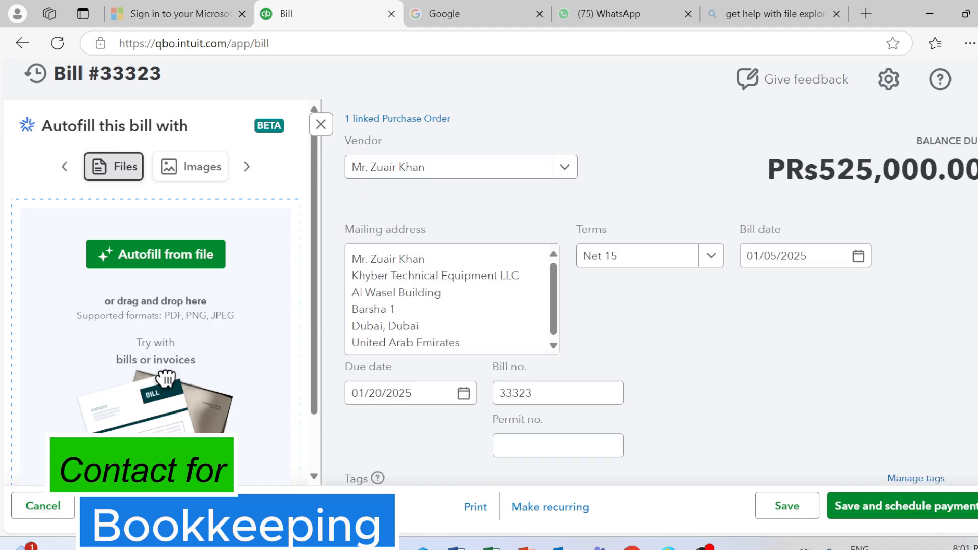
pyautogui.scroll(-5, 167, 379)
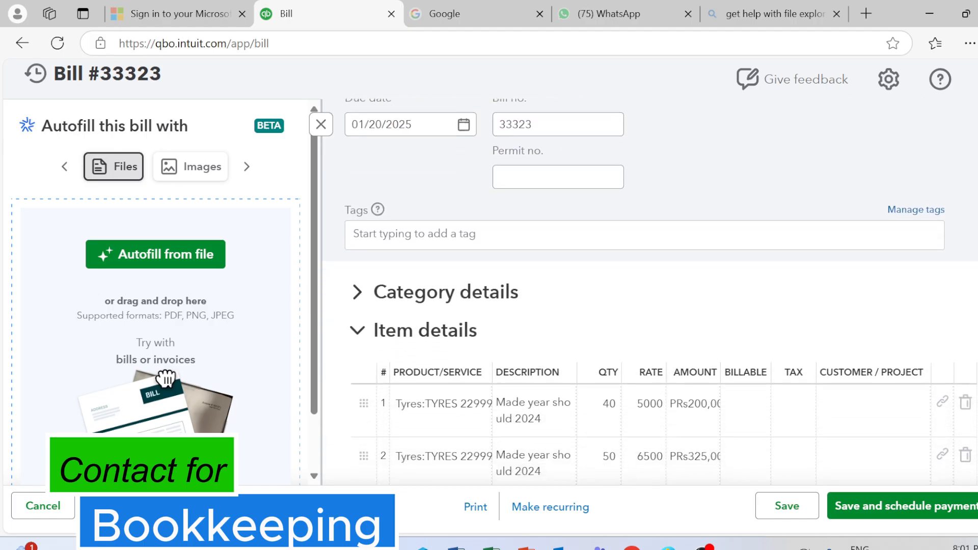
pyautogui.scroll(-5, 650, 292)
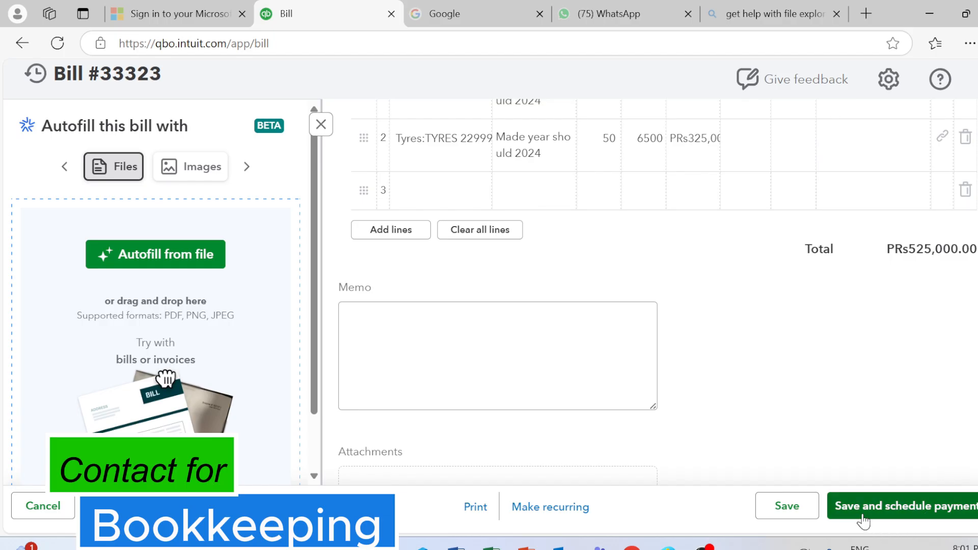
pyautogui.click(970, 506)
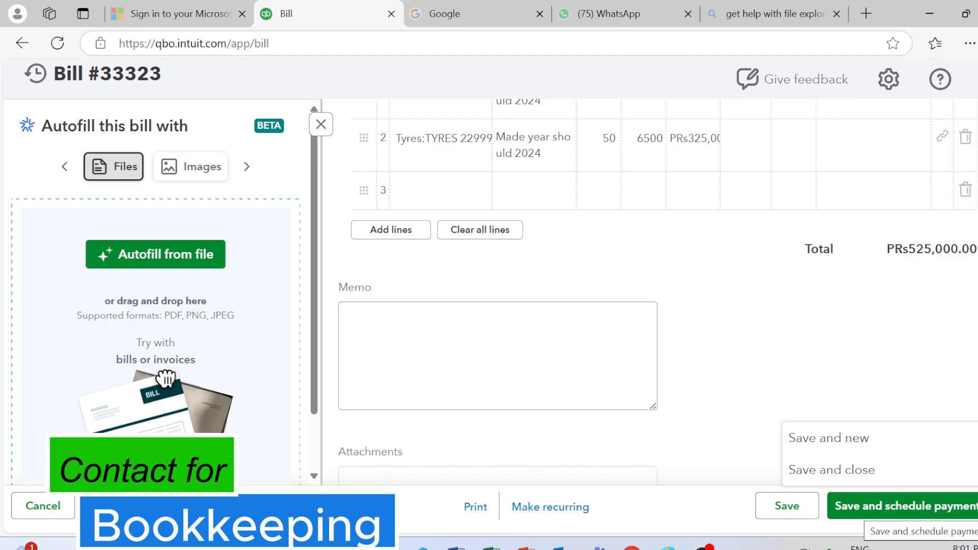
pyautogui.click(888, 472)
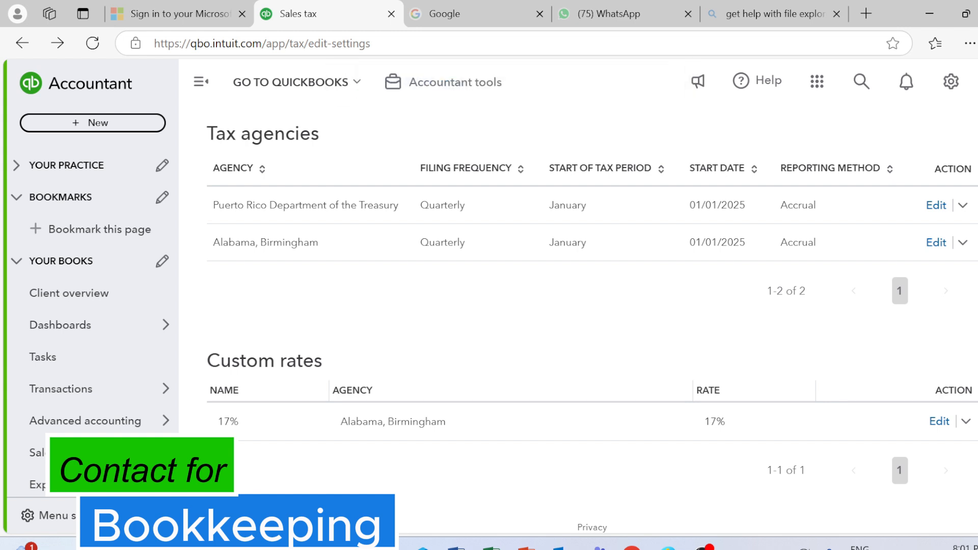
# - Create another bill for the Khyber Technical Equipment LLC vendor and add the remaining open purchase order to it
pyautogui.scroll(2, 586, 317)
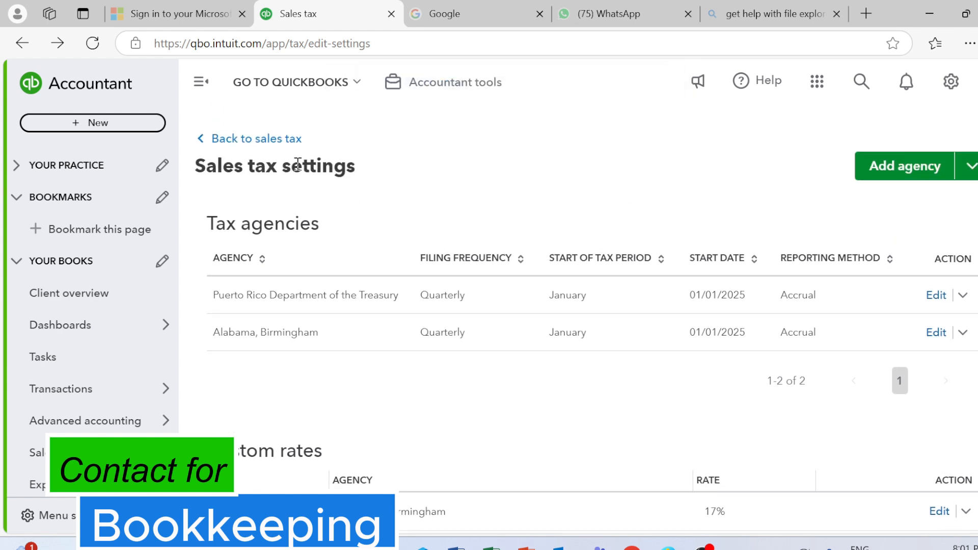
pyautogui.click(135, 123)
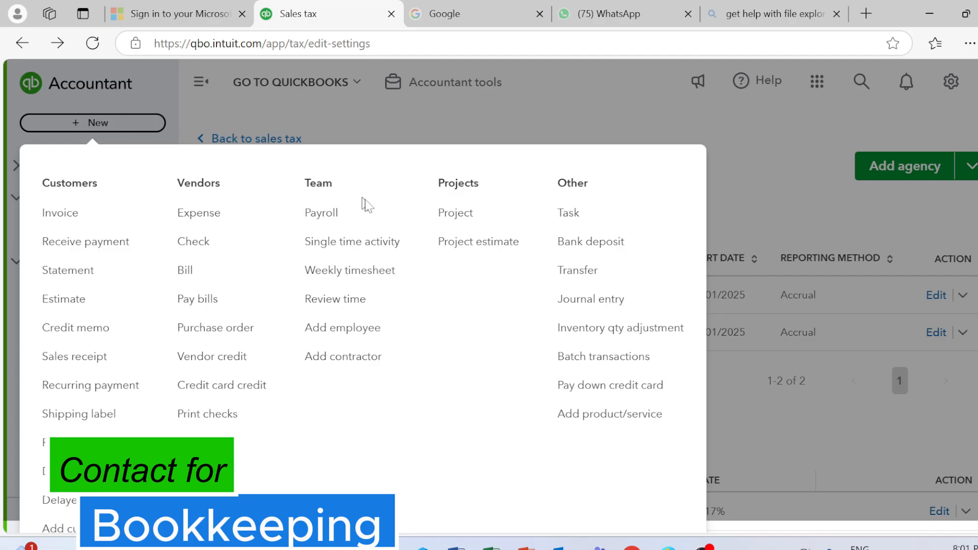
pyautogui.click(201, 272)
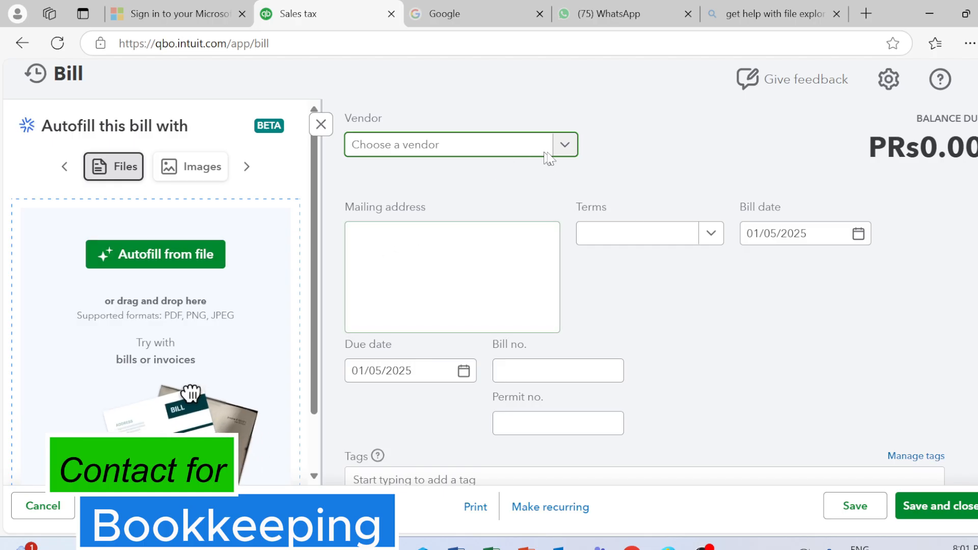
pyautogui.click(566, 147)
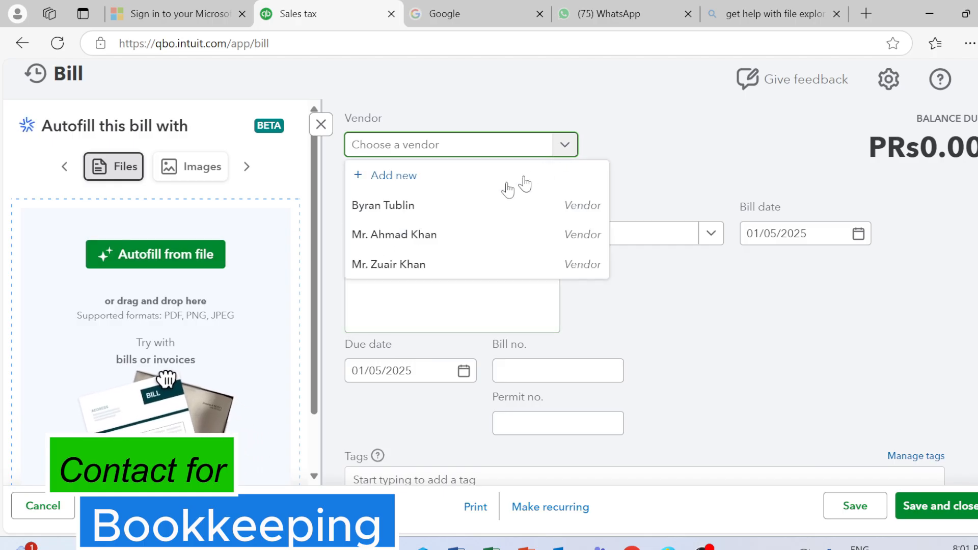
pyautogui.click(406, 267)
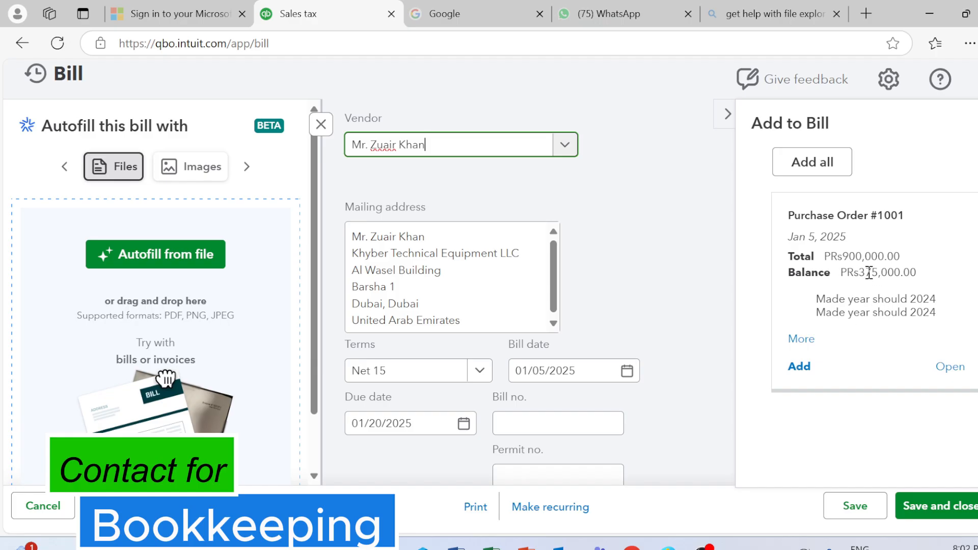
pyautogui.click(802, 366)
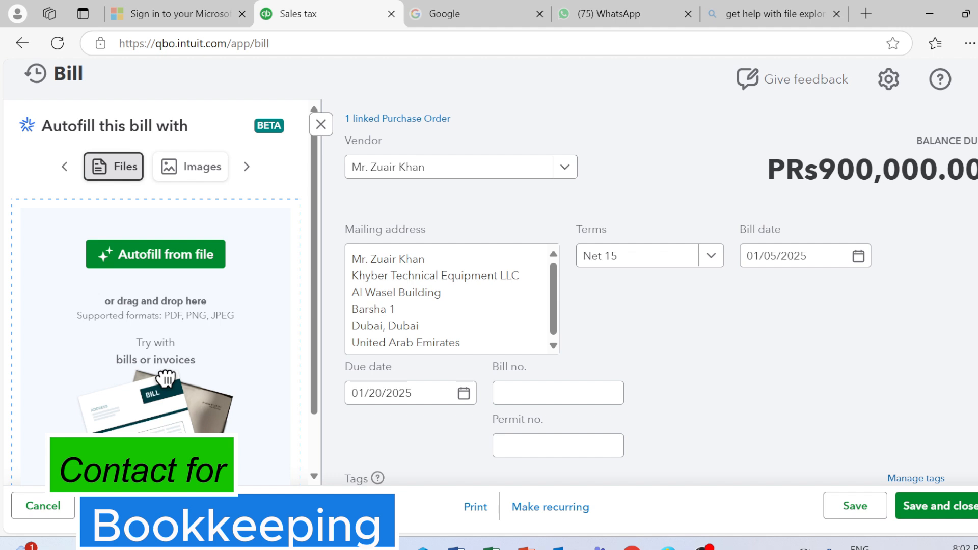
# - Check the second bill's item lines and total, and save it with Save and close
pyautogui.scroll(-7, 650, 292)
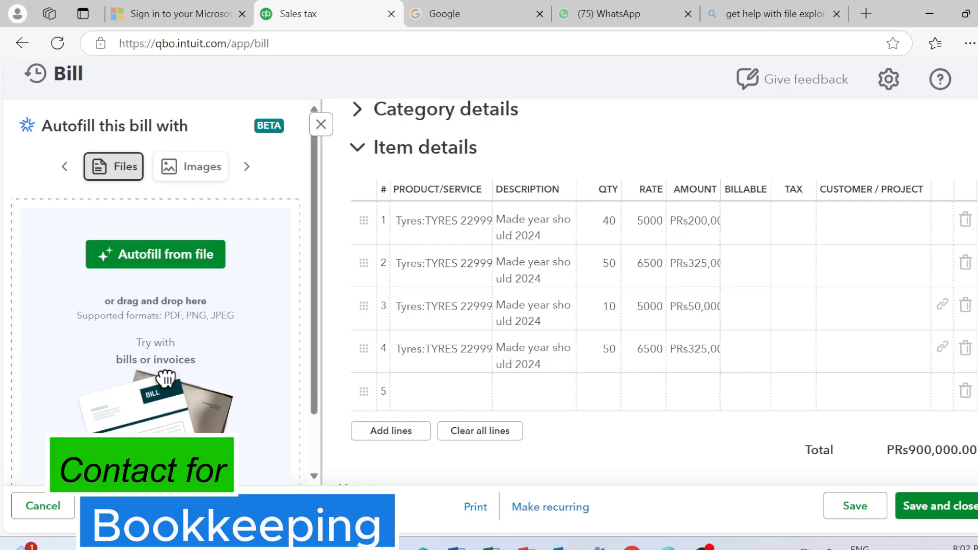
pyautogui.scroll(3, 650, 292)
pyautogui.scroll(-2, 650, 291)
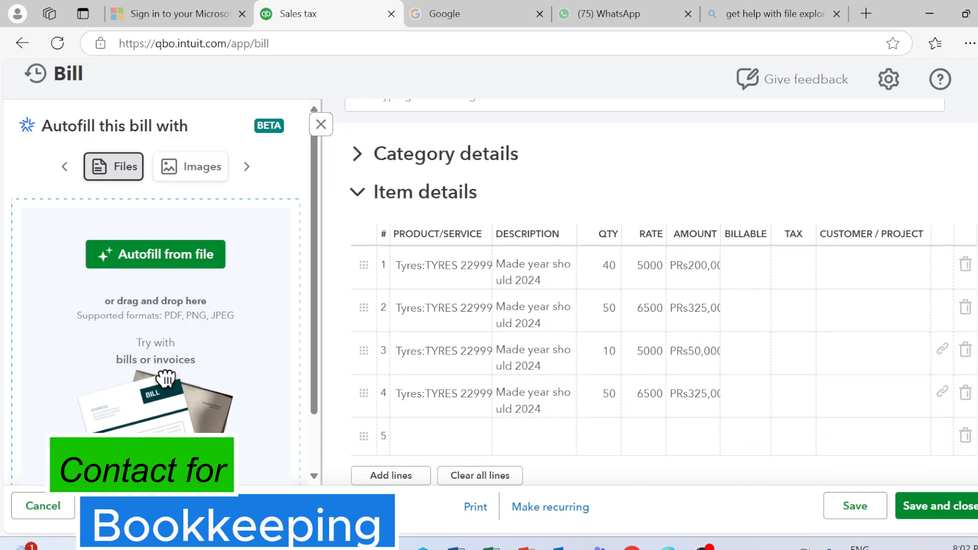
pyautogui.scroll(-1, 516, 174)
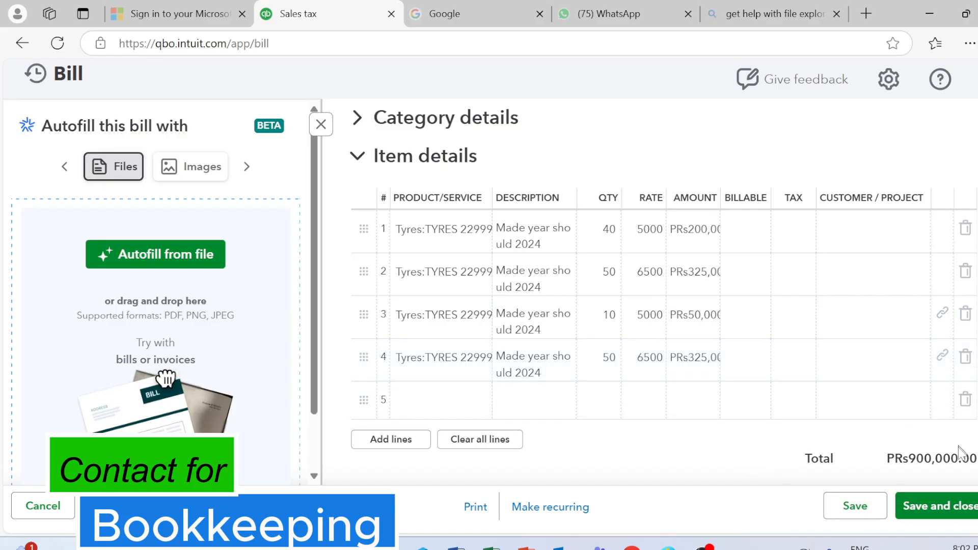
pyautogui.click(927, 518)
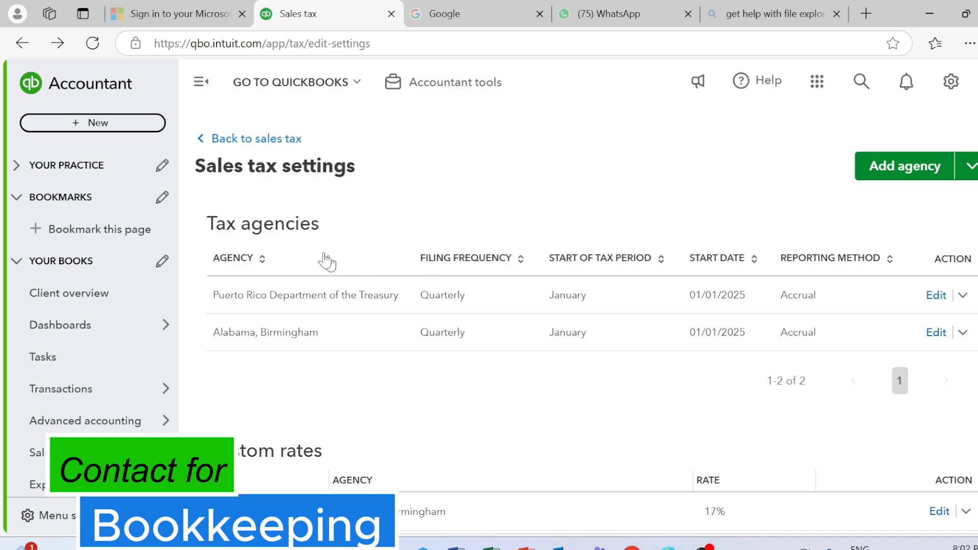
# - Find the Trial Balance report by searching the reports for "tri" and open it
pyautogui.scroll(-5, 180, 268)
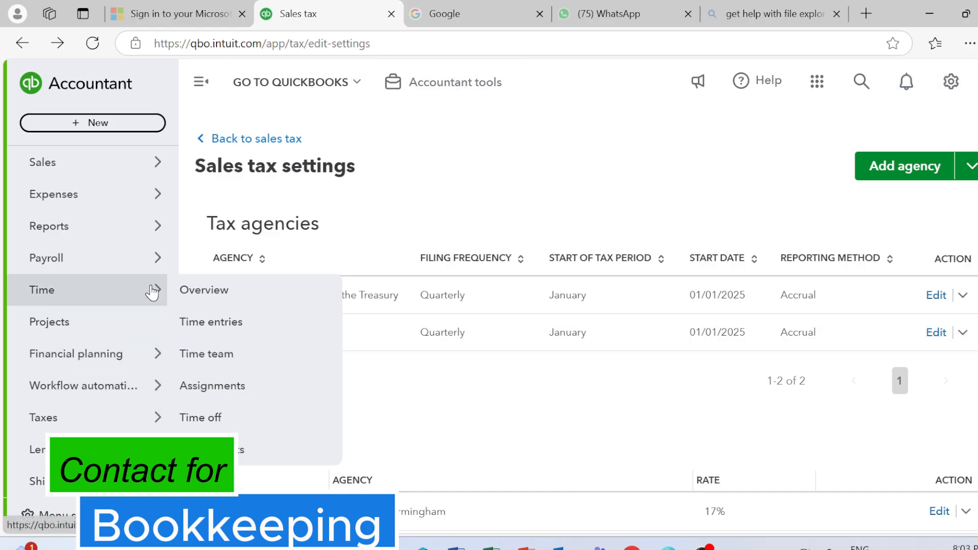
pyautogui.moveTo(155, 237)
pyautogui.click(204, 227)
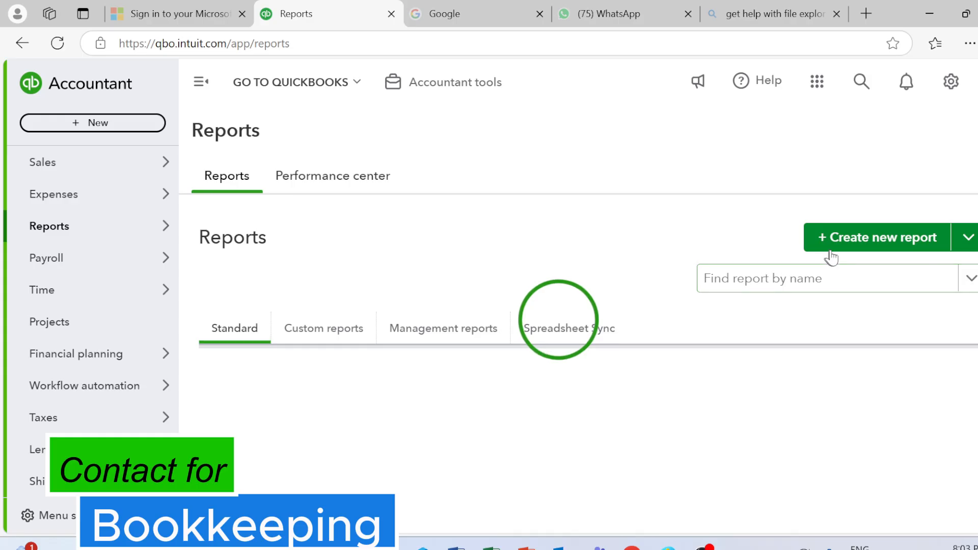
pyautogui.click(752, 287)
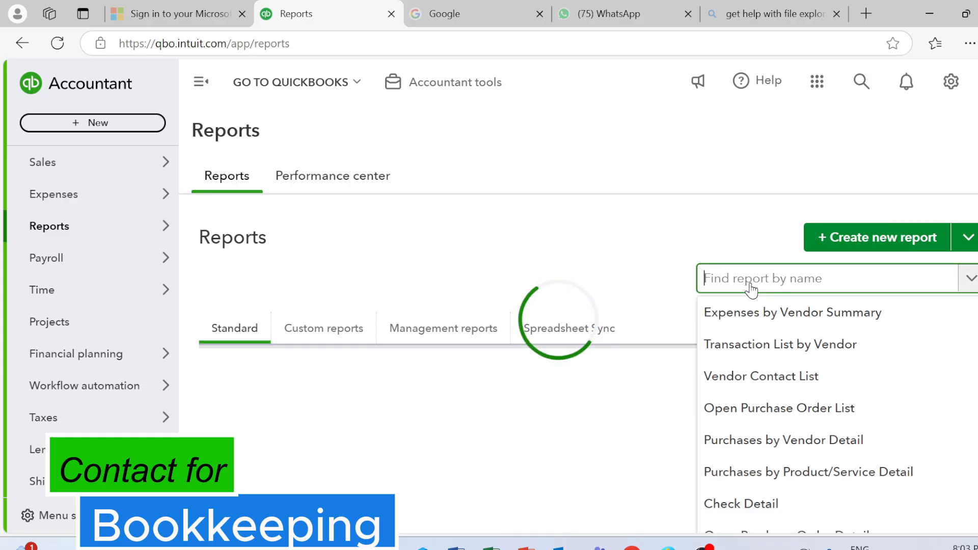
pyautogui.write('tri')
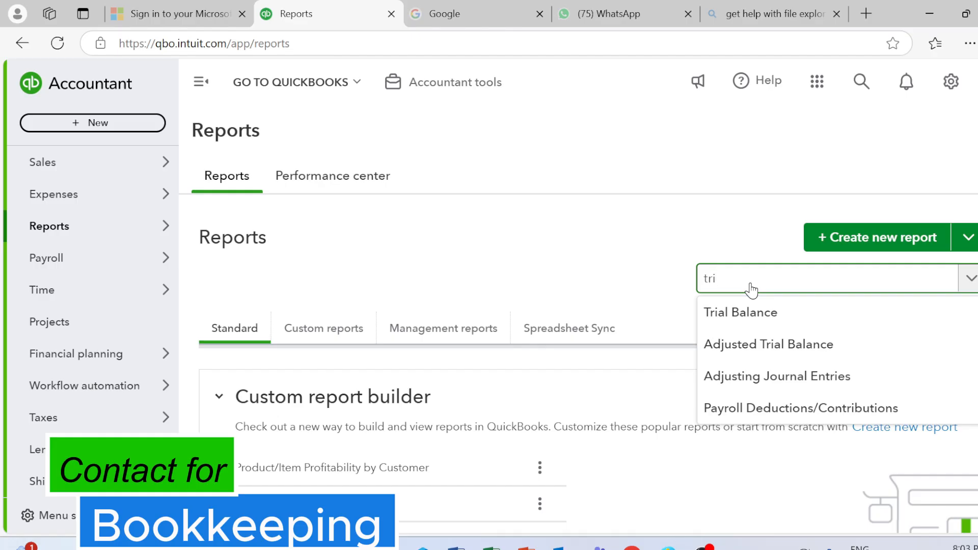
pyautogui.click(770, 321)
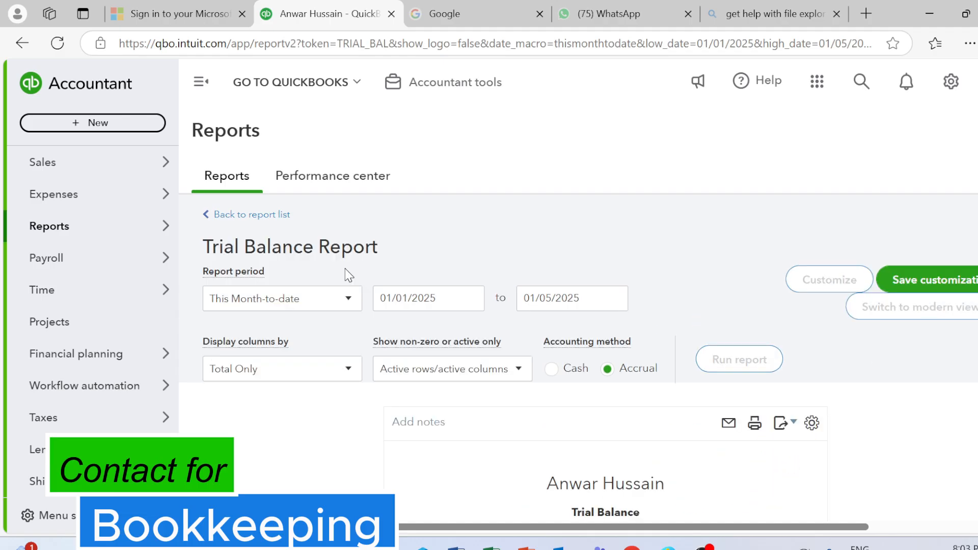
# - Set the Trial Balance report period to This Year and examine the account balances
pyautogui.click(346, 300)
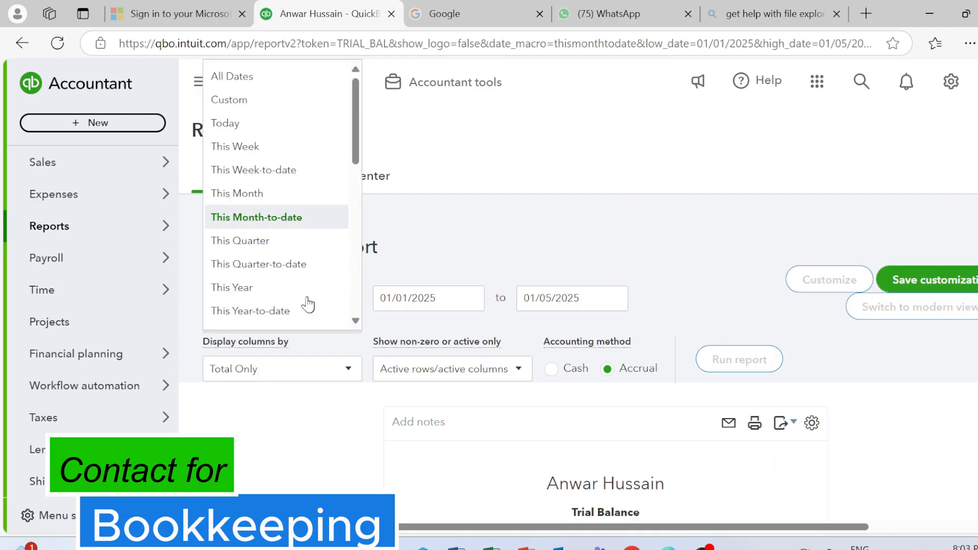
pyautogui.click(270, 288)
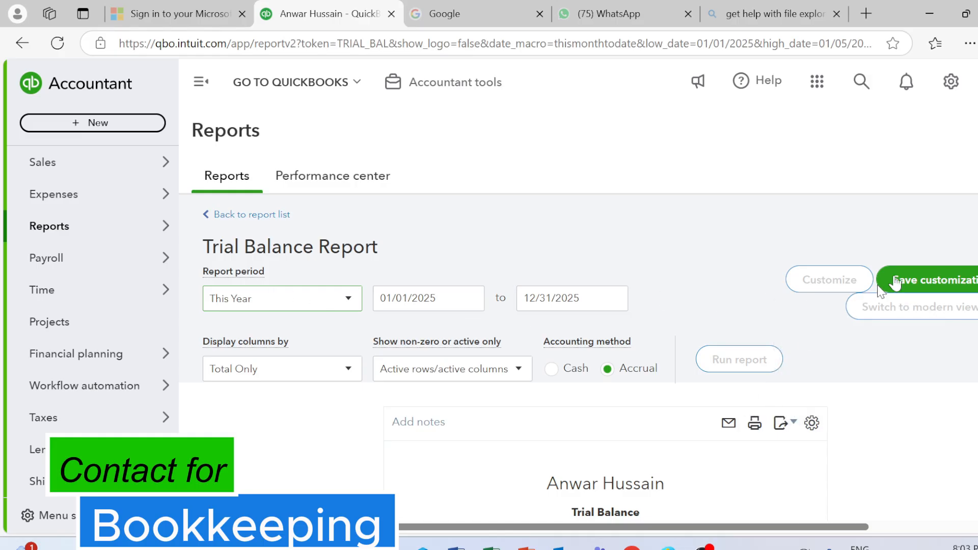
pyautogui.click(939, 280)
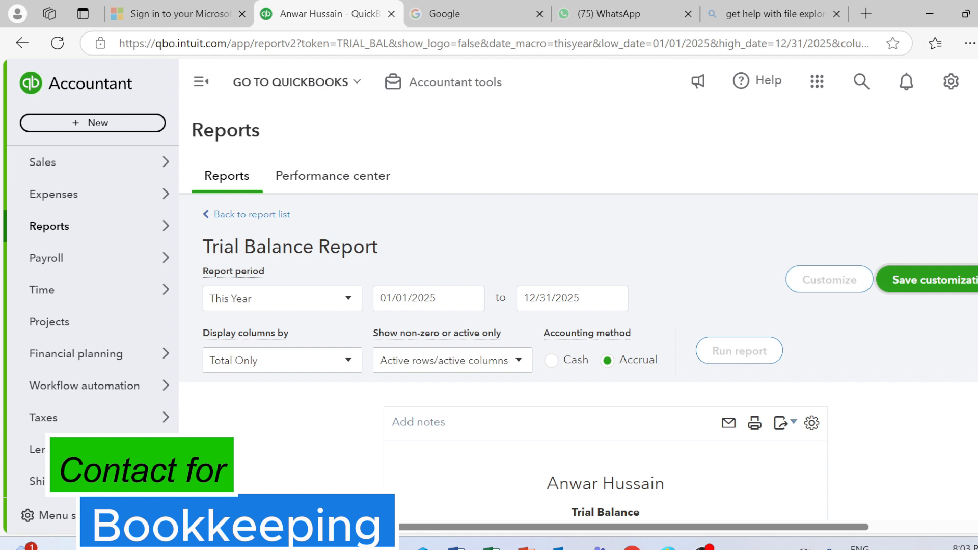
pyautogui.scroll(-4, 606, 363)
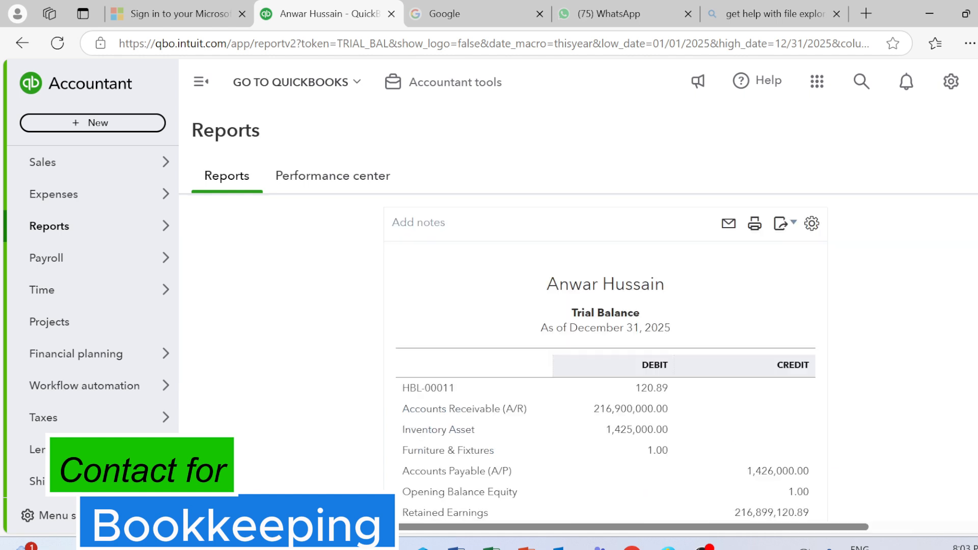
pyautogui.scroll(-3, 606, 357)
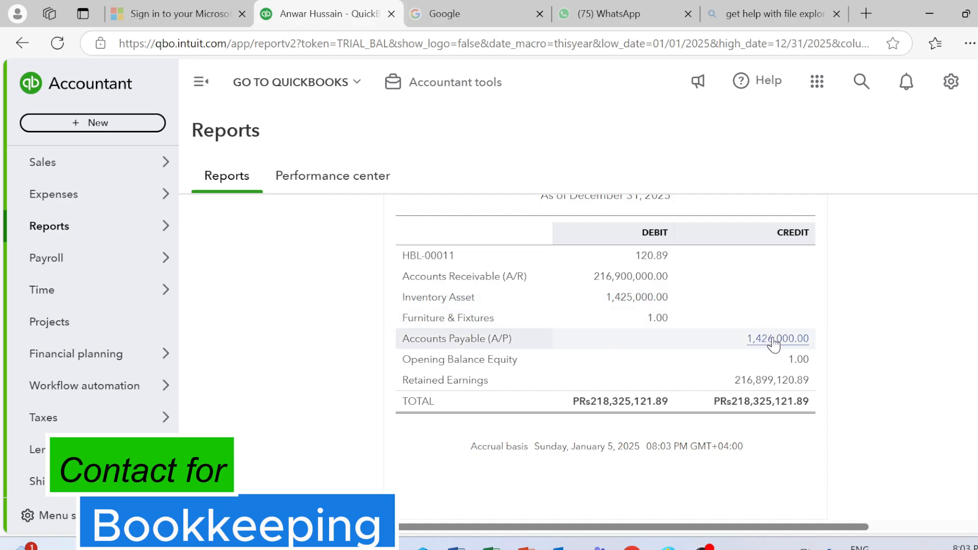
# - Open the transaction details behind the Accounts Payable (A/P) credit balance and examine the bills' amounts and running balance
pyautogui.click(774, 339)
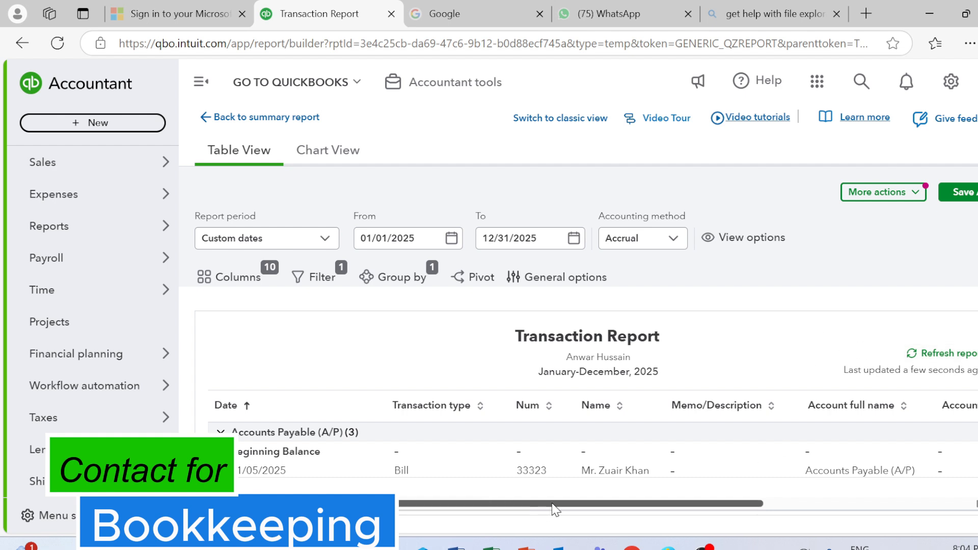
pyautogui.moveTo(553, 508); pyautogui.dragTo(873, 512)
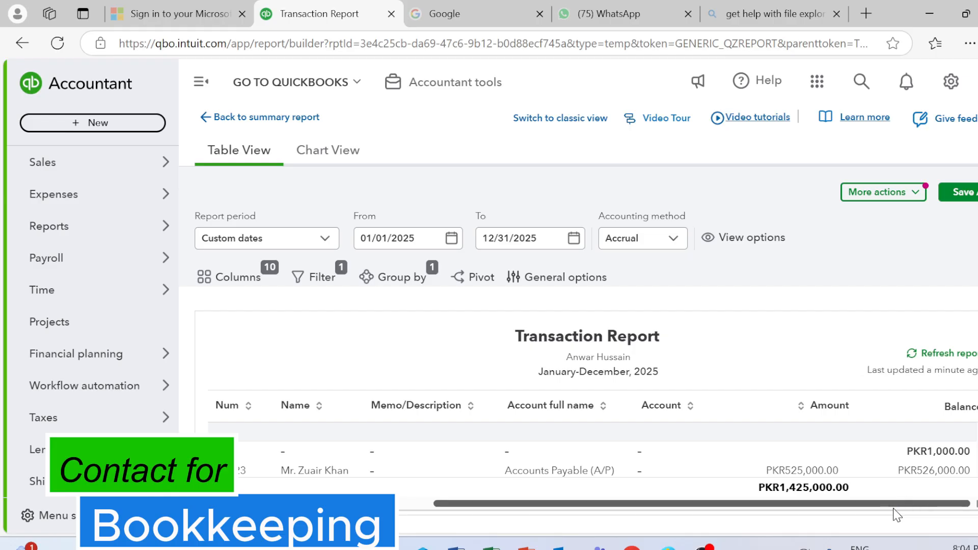
pyautogui.scroll(-1, 960, 490)
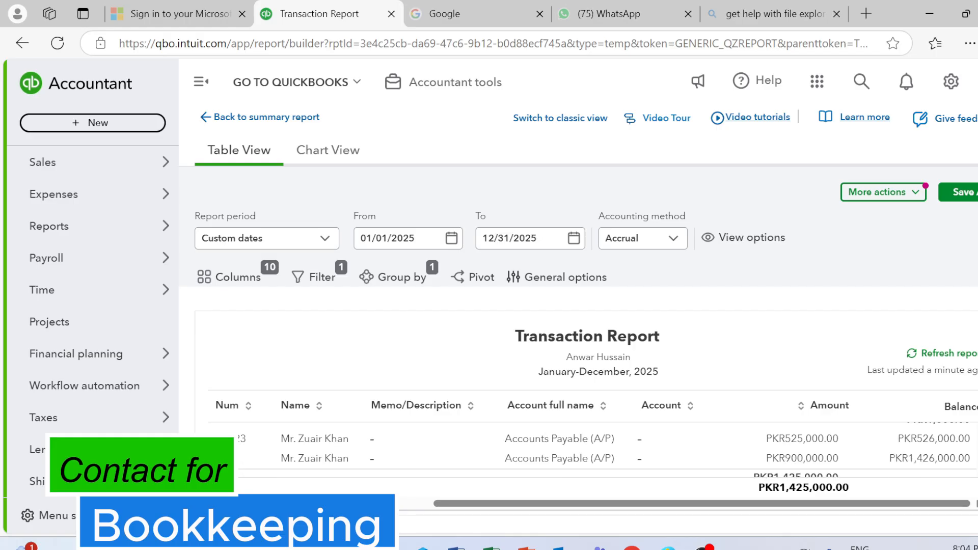
# - Open the PKR900,000.00 bill from the report, delete the two item lines not linked to the purchase order, and save the modified bill
pyautogui.click(807, 459)
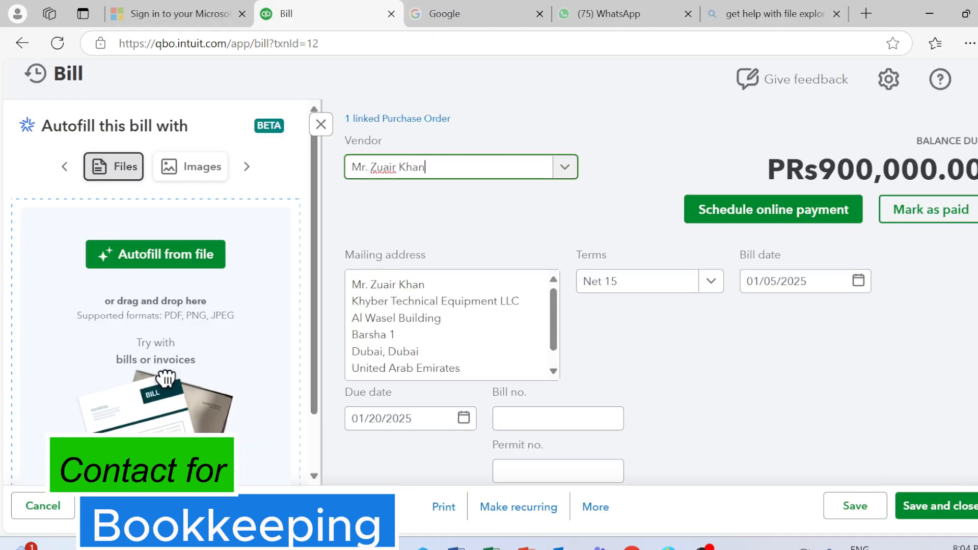
pyautogui.click(166, 378)
pyautogui.scroll(-7, 167, 379)
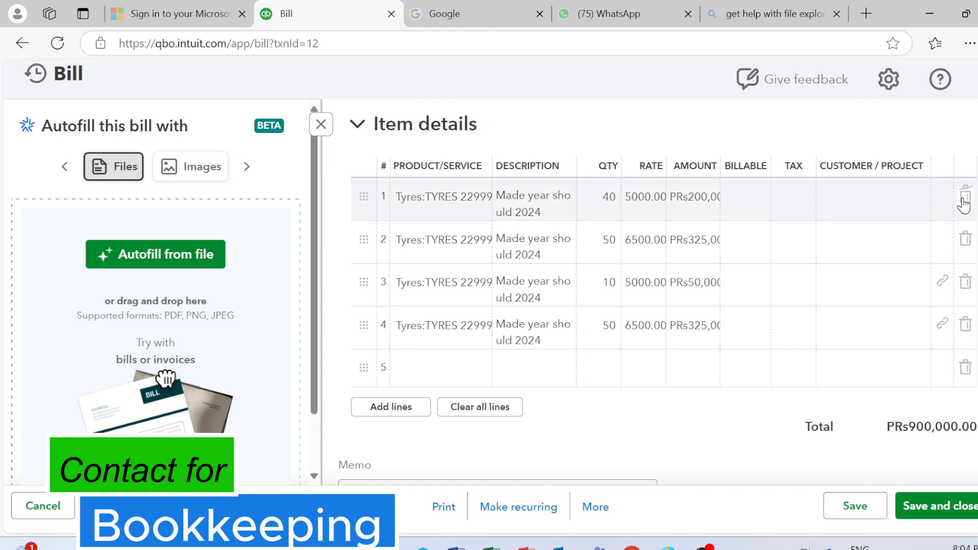
pyautogui.click(965, 204)
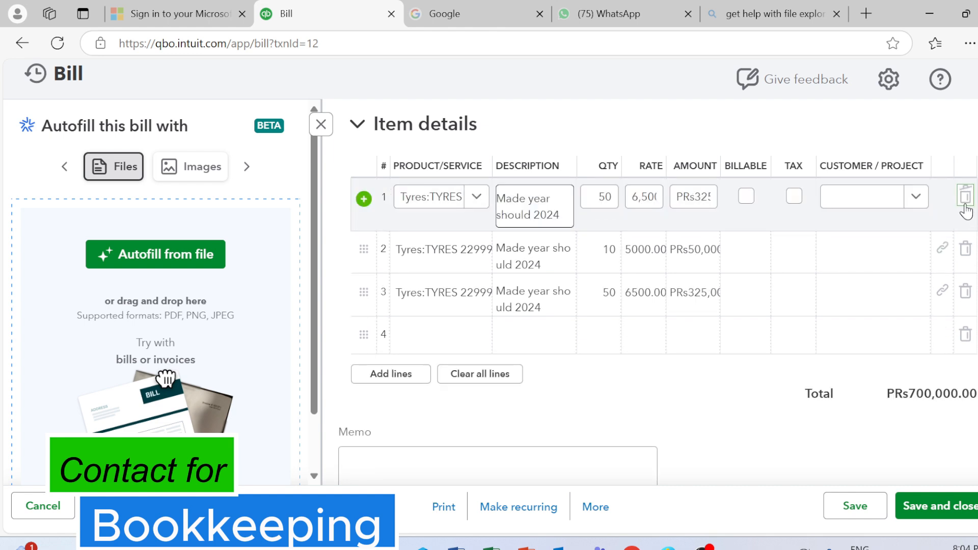
pyautogui.click(965, 201)
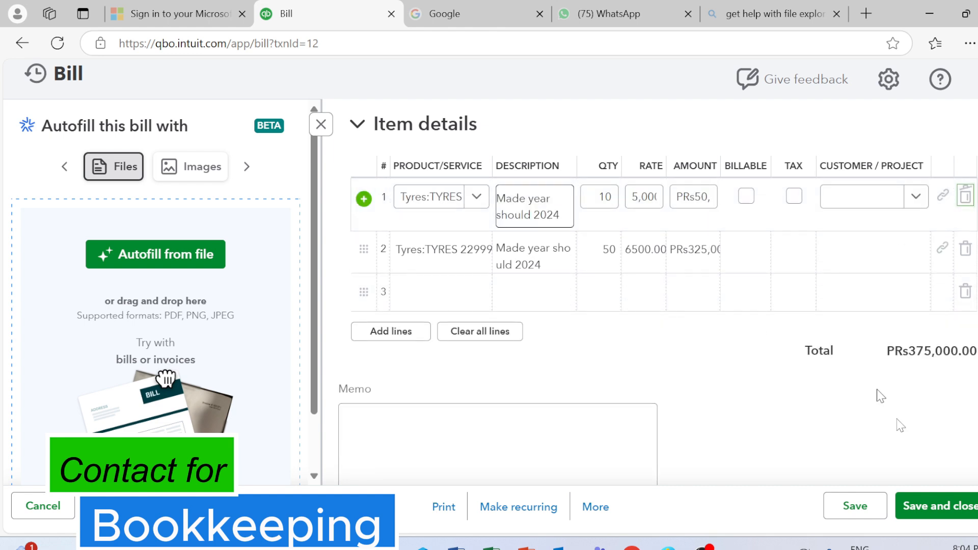
pyautogui.click(951, 507)
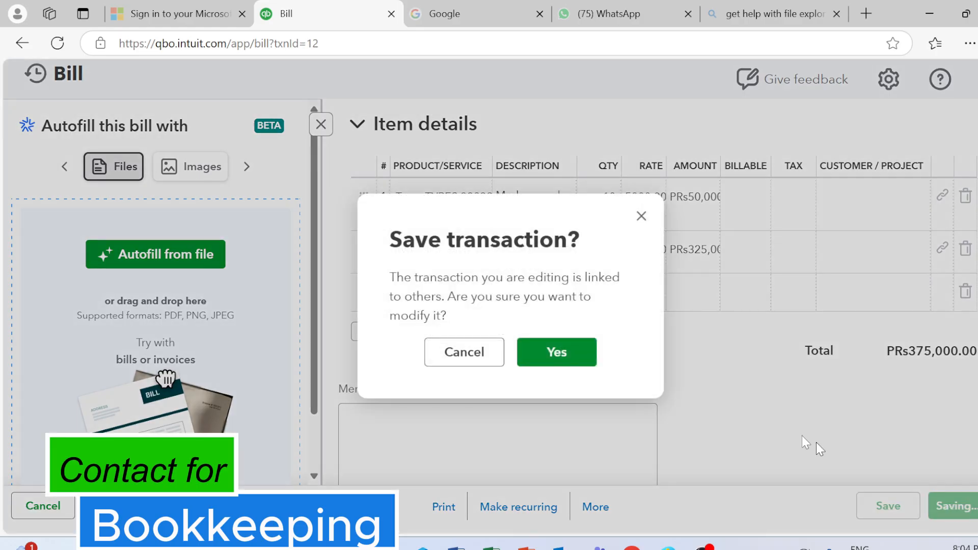
pyautogui.click(571, 367)
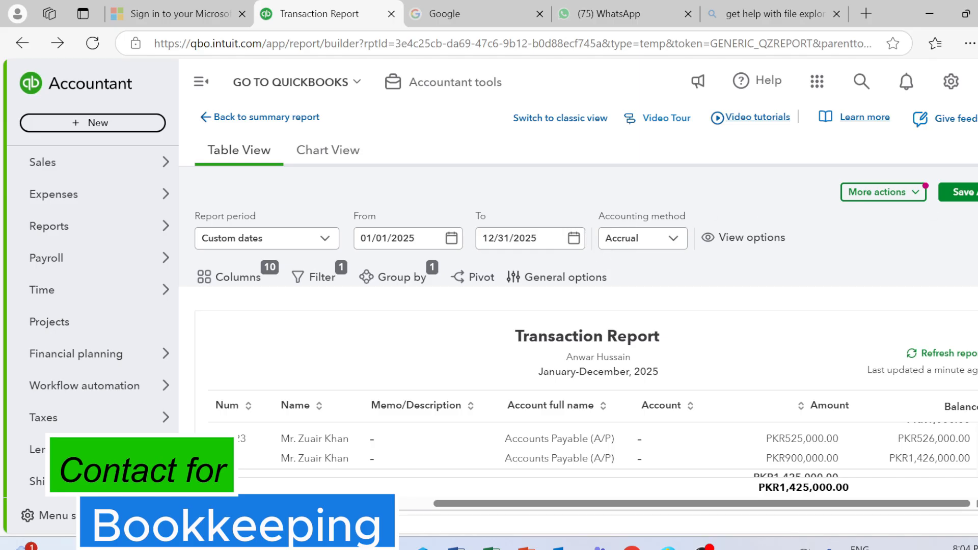
# - Refresh the Accounts Payable transaction report, examine the bills' amounts and running balance, and return to the Trial Balance
pyautogui.click(922, 353)
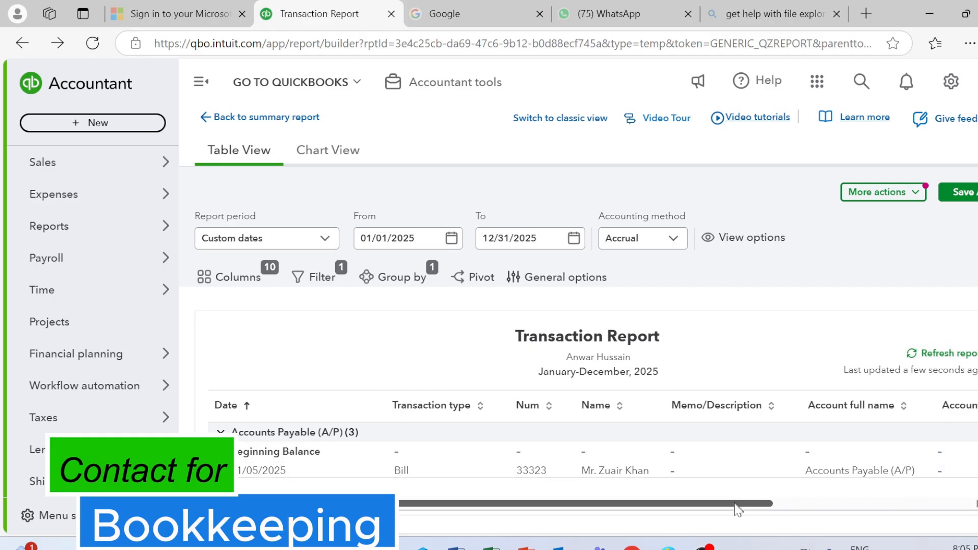
pyautogui.moveTo(737, 508); pyautogui.dragTo(954, 508)
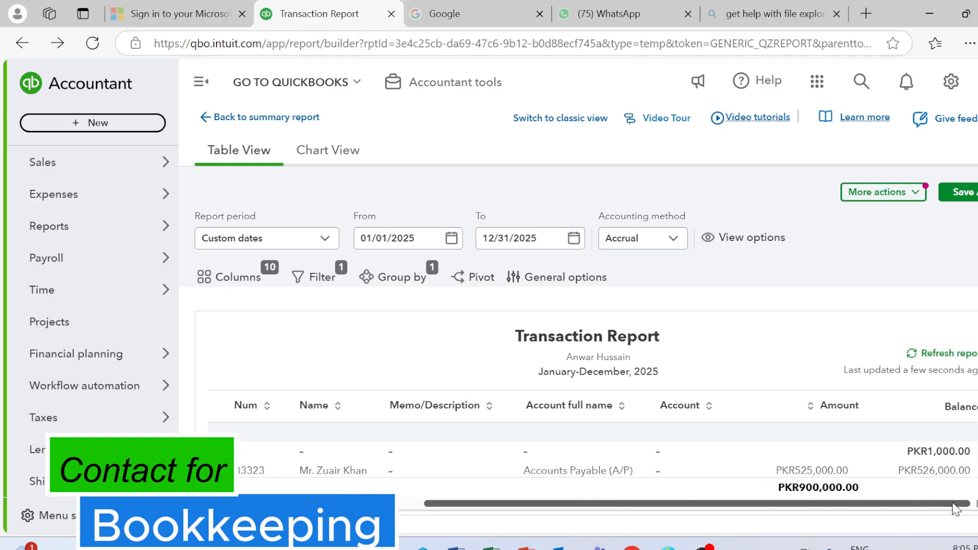
pyautogui.scroll(-3, 793, 451)
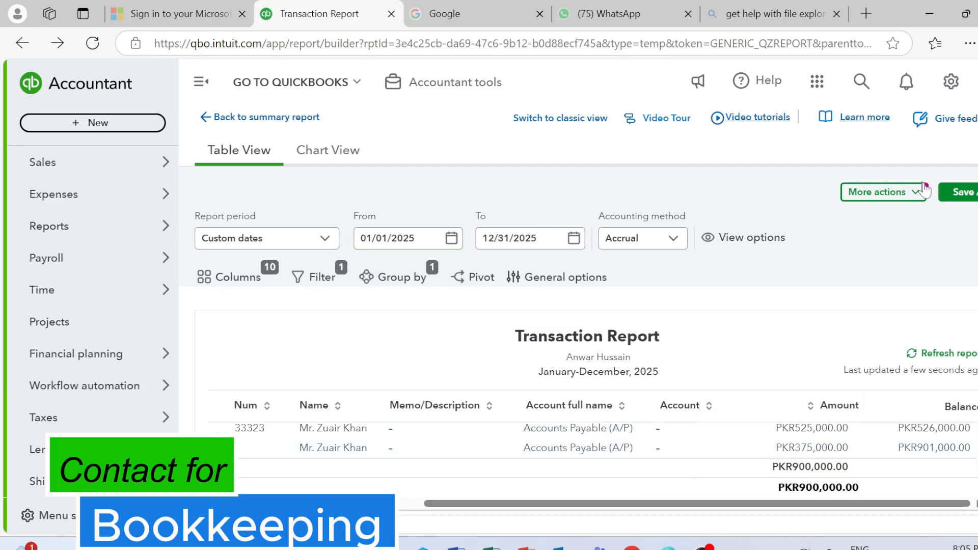
pyautogui.click(241, 122)
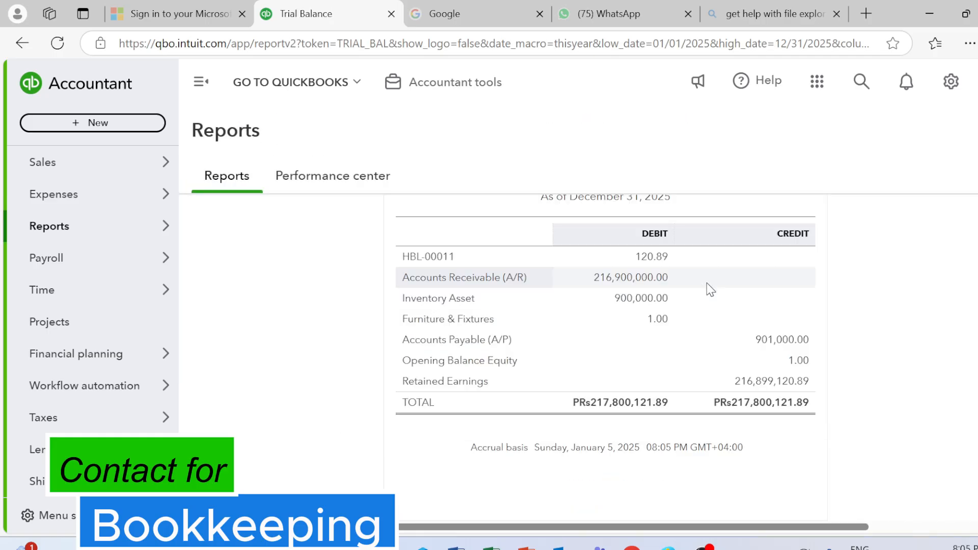
# - Examine the transactions behind the Inventory Asset debit balance, including amounts and running balance, and return to the Trial Balance account balances
pyautogui.click(645, 300)
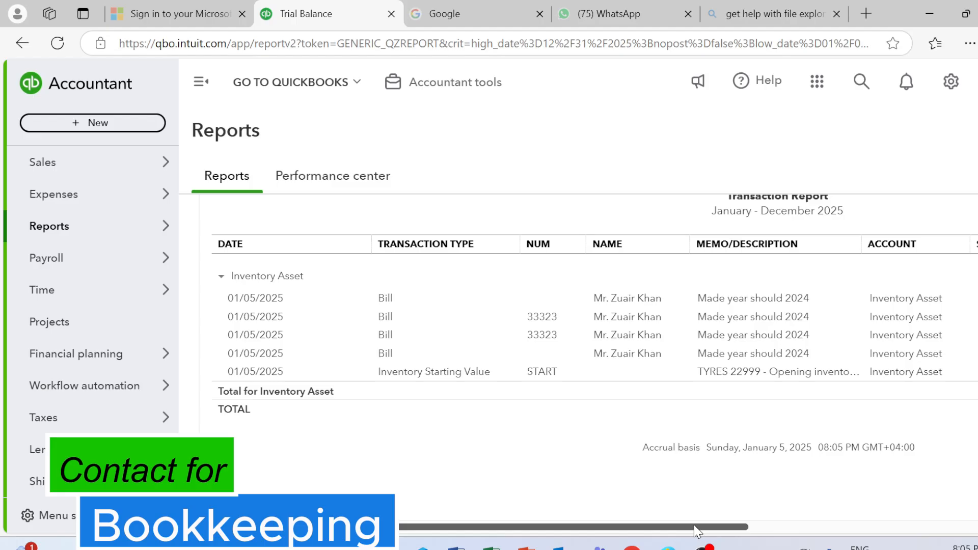
pyautogui.moveTo(697, 530); pyautogui.dragTo(883, 512)
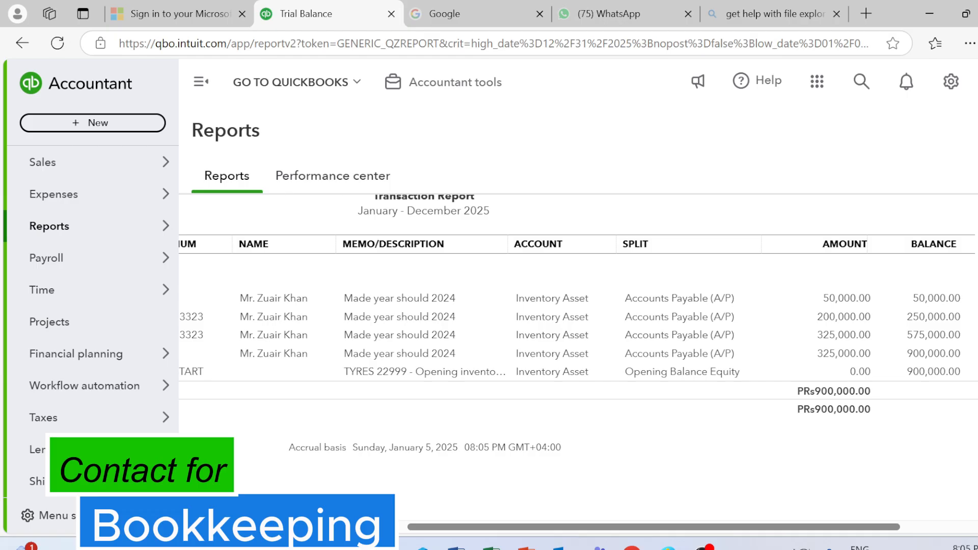
pyautogui.moveTo(624, 528); pyautogui.dragTo(491, 528)
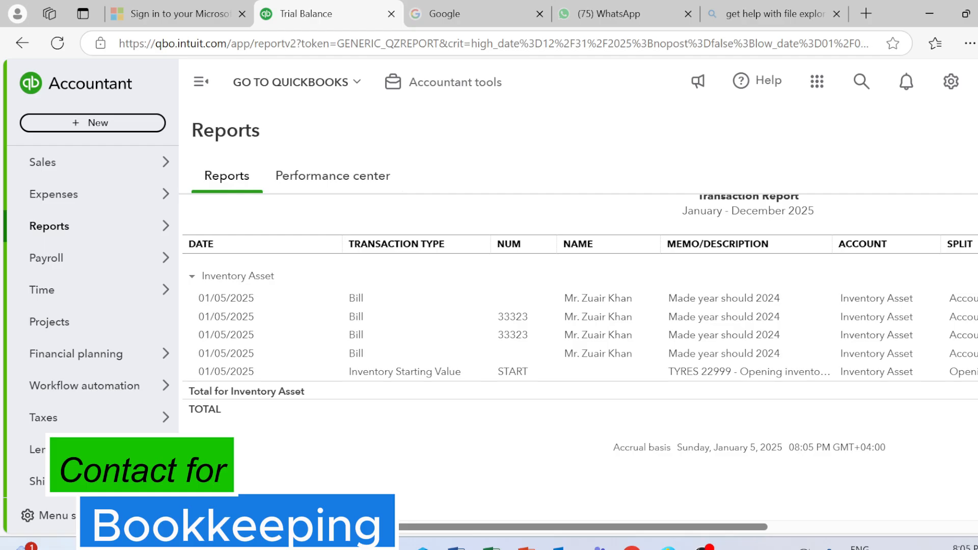
pyautogui.scroll(5, 580, 331)
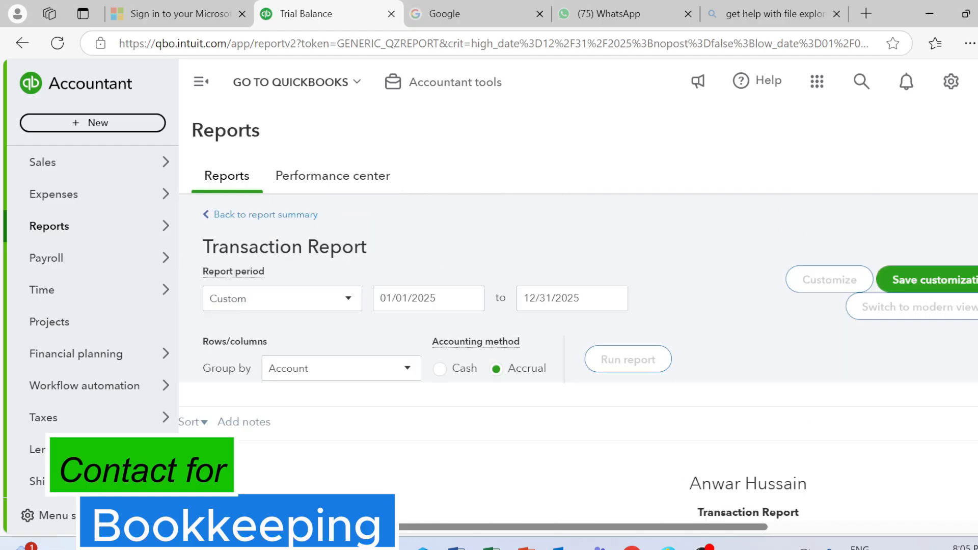
pyautogui.click(229, 214)
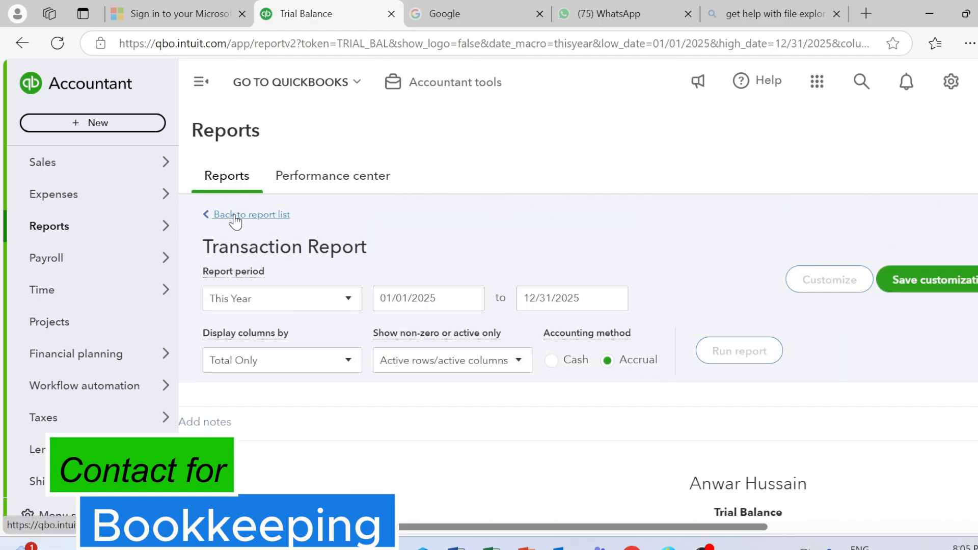
pyautogui.scroll(-5, 236, 220)
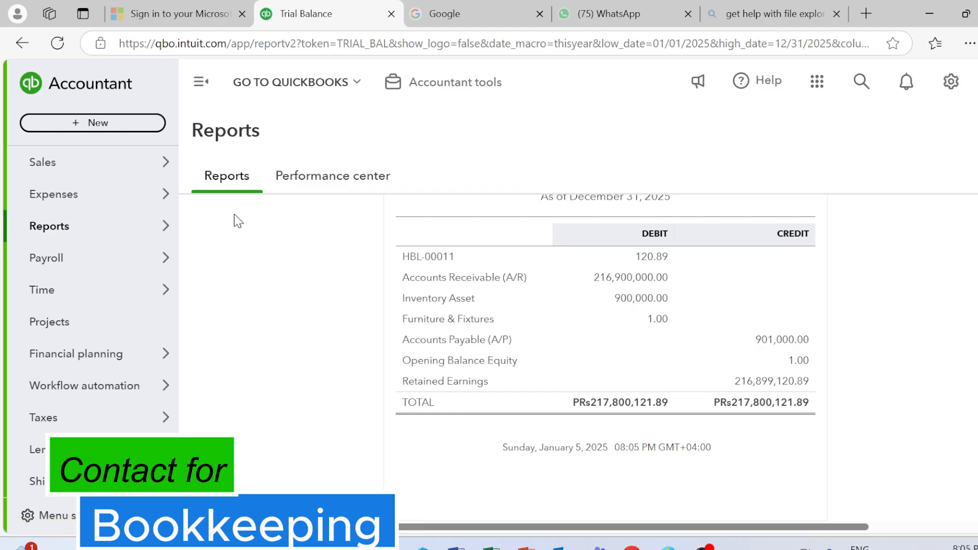